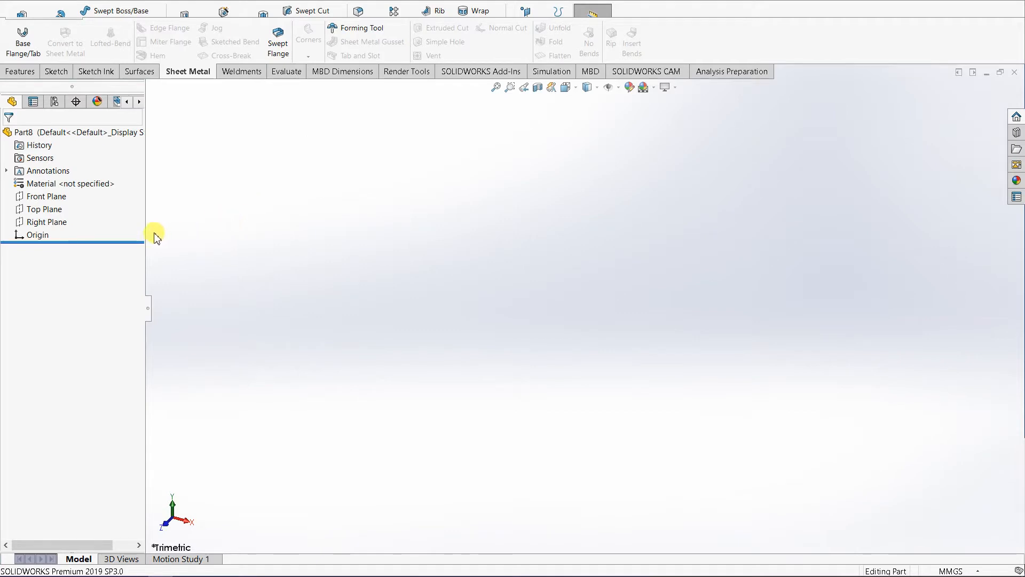
Sketch a center rectangle about 102 by 129 mm on the Top Plane, centered on the origin.
left_click(55, 211)
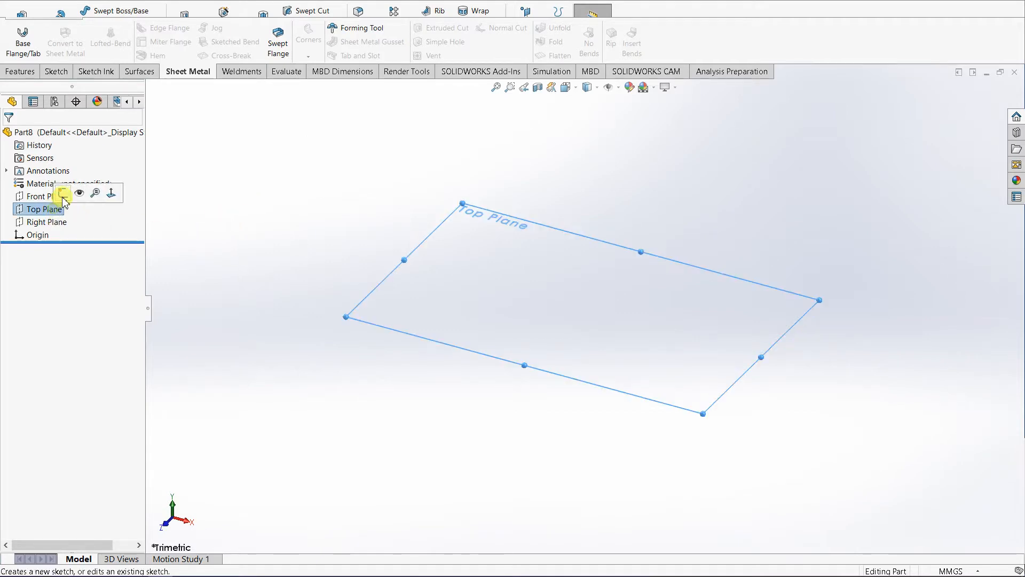
left_click(69, 196)
left_click(299, 189)
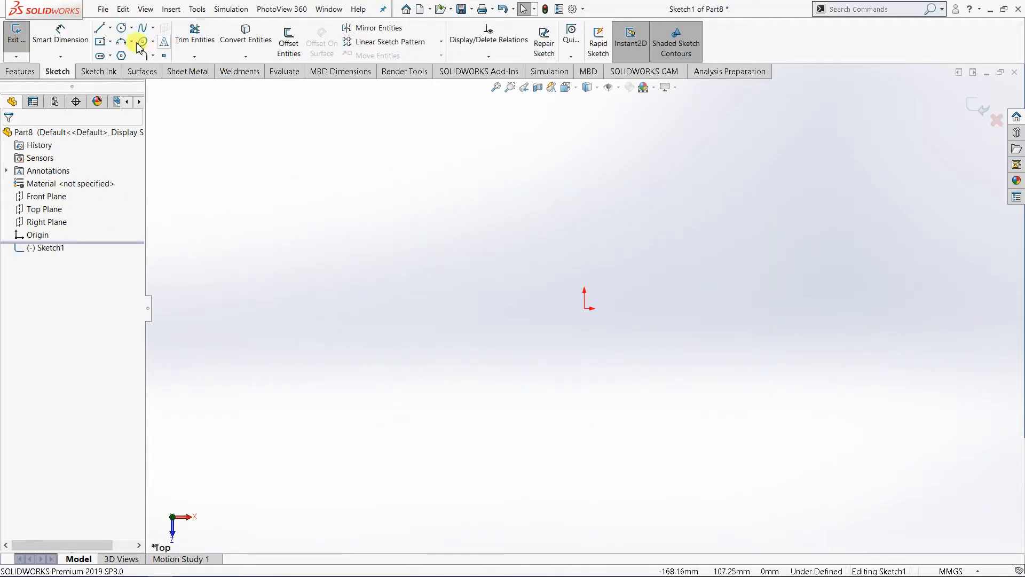
left_click(101, 47)
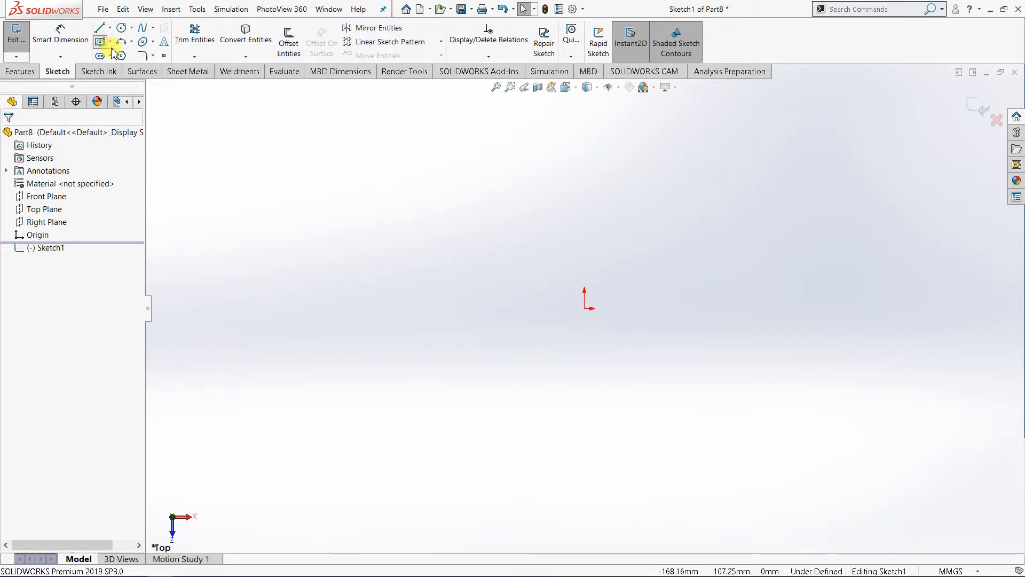
left_click(584, 309)
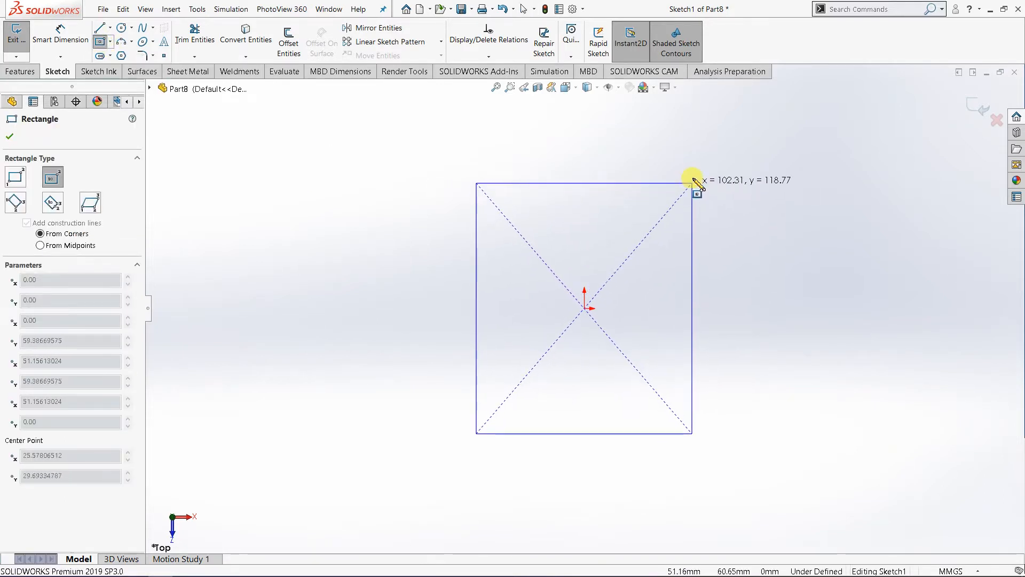
left_click(692, 172)
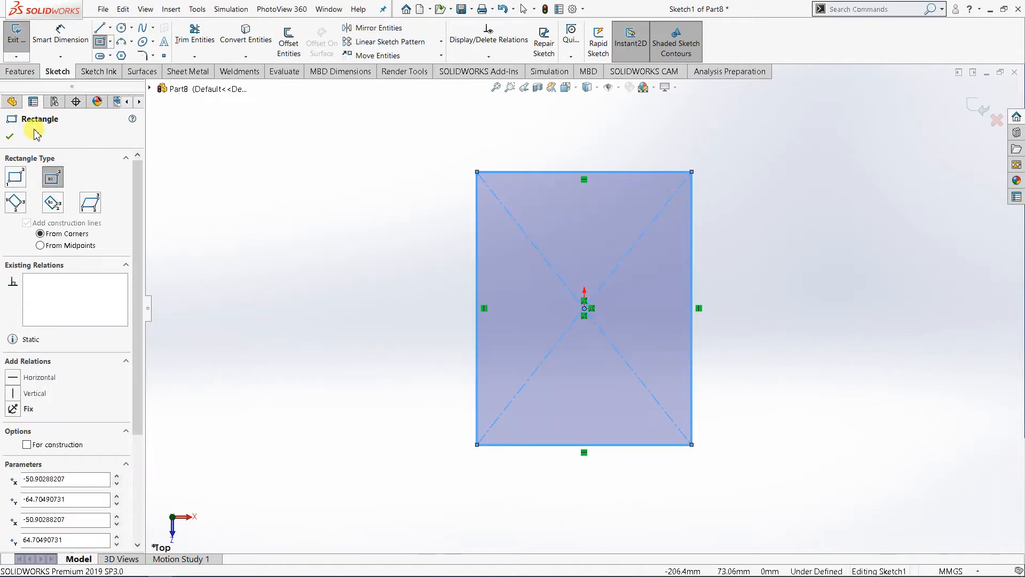
left_click(10, 137)
Dimension the rectangle's horizontal side to 100 mm.
left_click(60, 37)
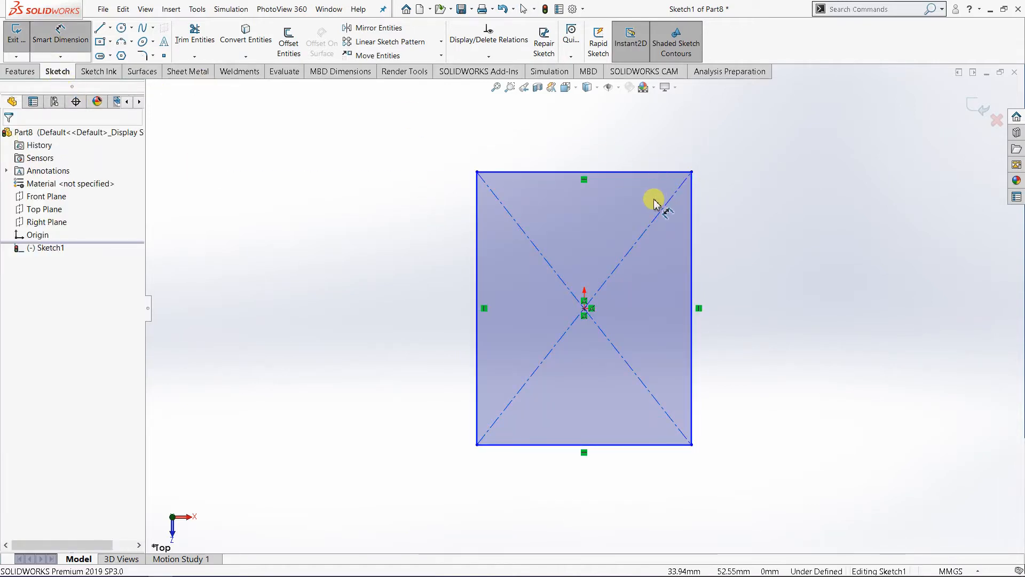
left_click(598, 171)
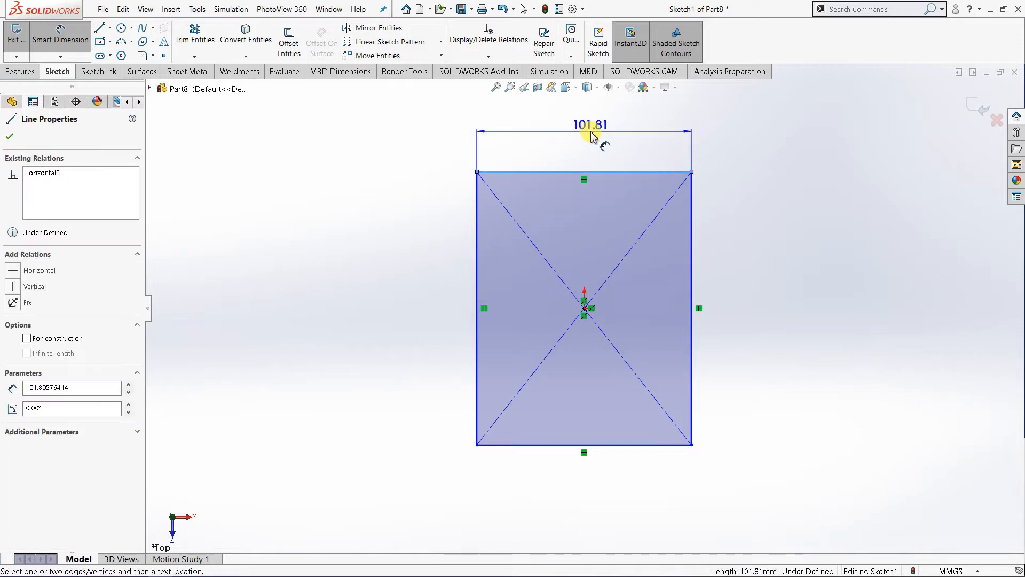
left_click(590, 129)
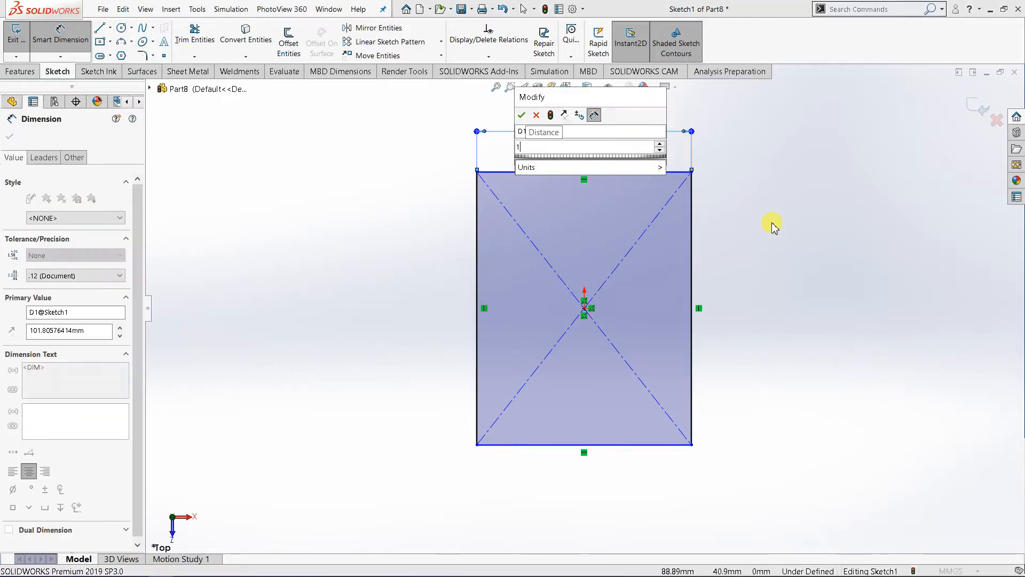
type("100")
left_click(521, 115)
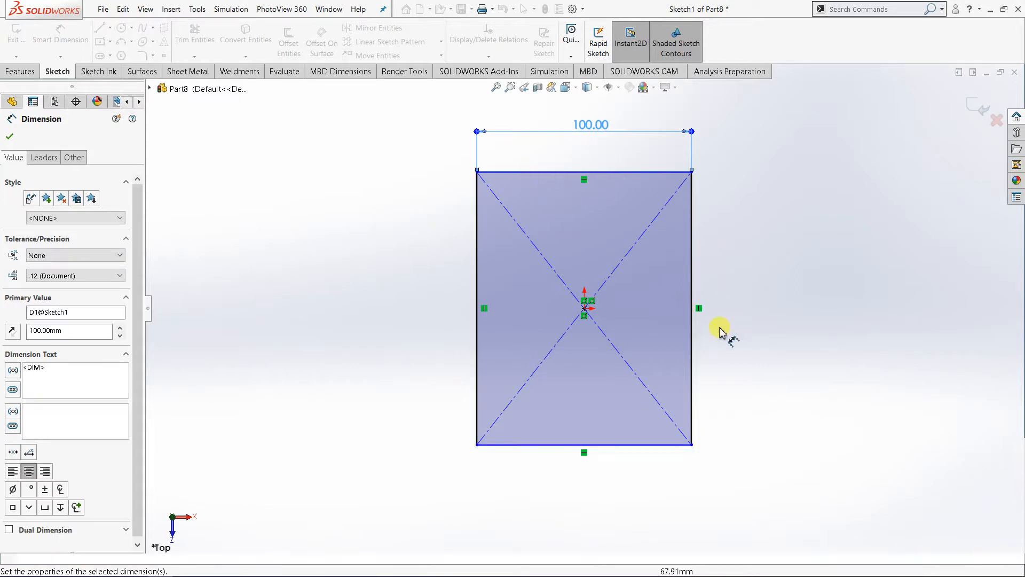
Dimension the rectangle's vertical side to 150 mm and leave the dimension command.
left_click(693, 349)
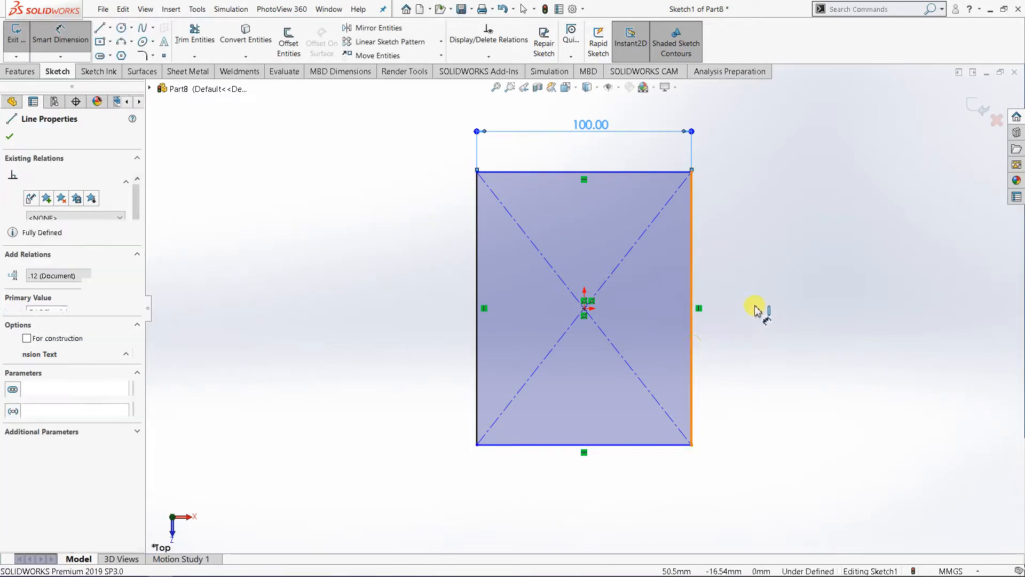
left_click(755, 302)
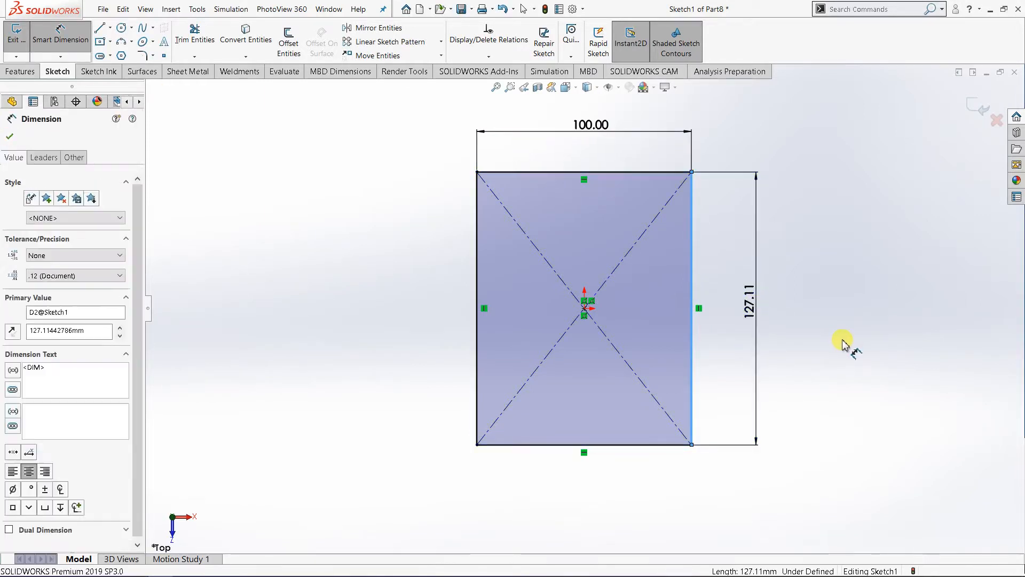
type("150")
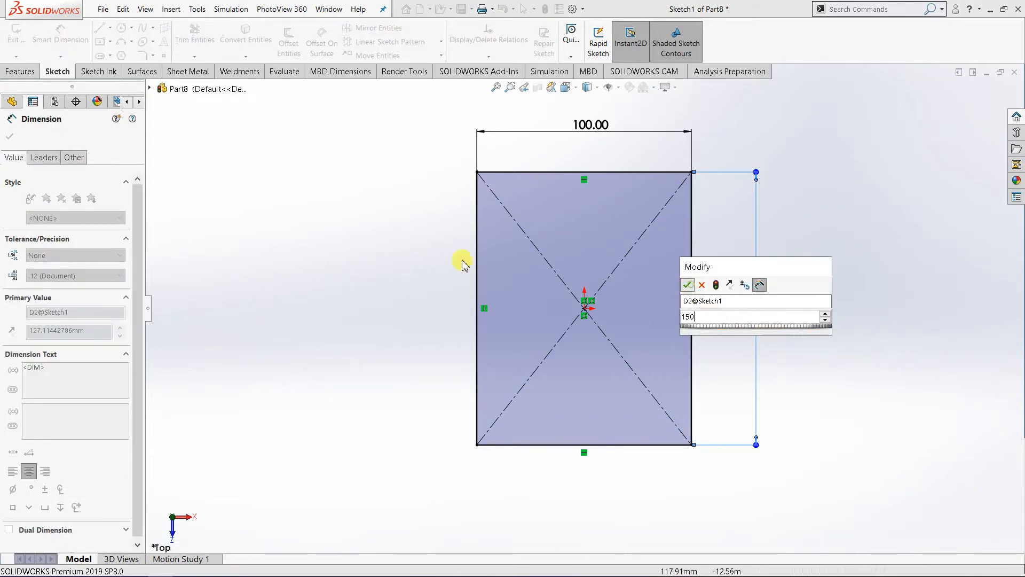
key("Return")
right_click(293, 193)
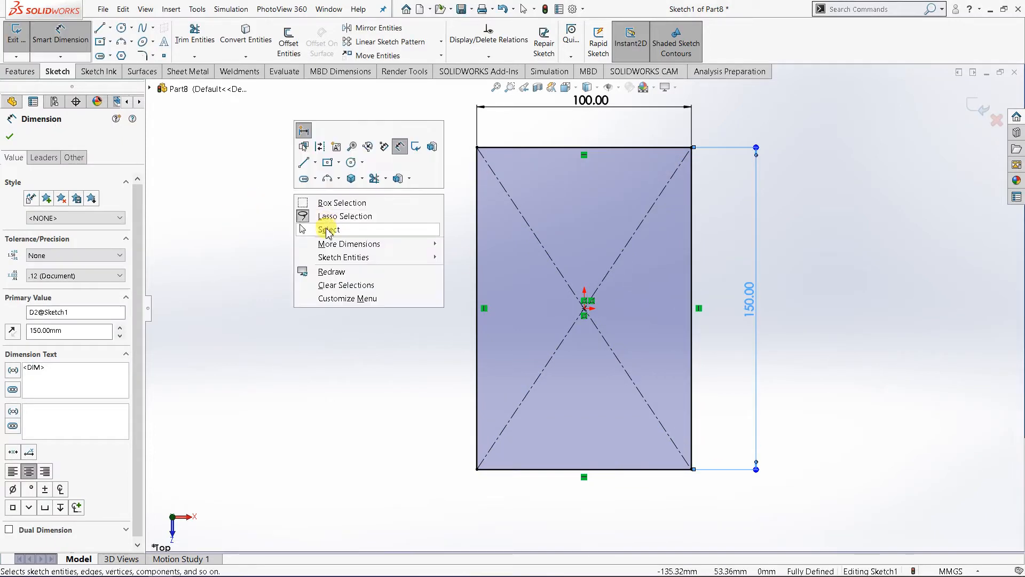
left_click(329, 229)
Show the sketch in isometric view and start a sheet metal Base Flange from the rectangle.
left_click(566, 87)
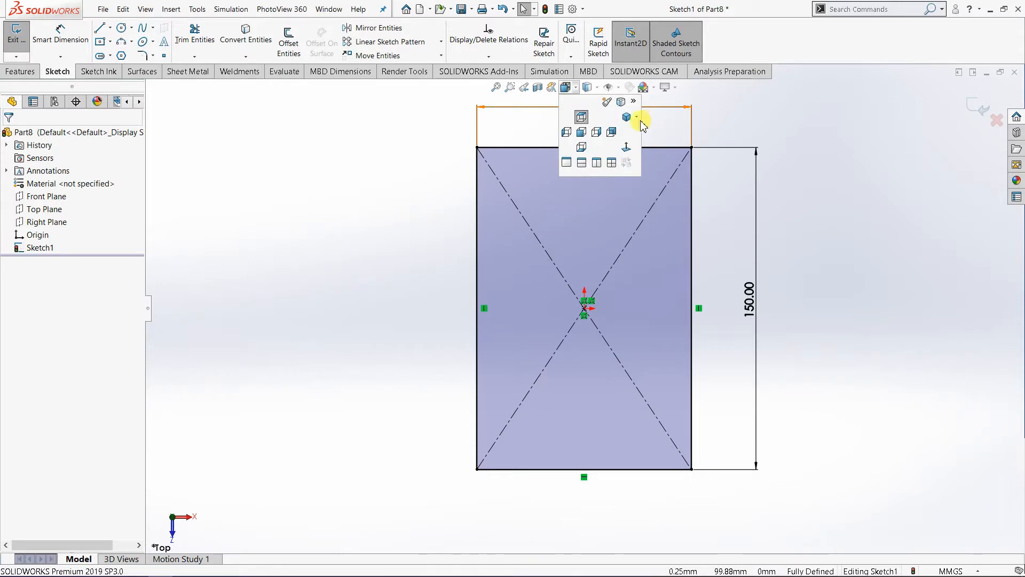
left_click(636, 117)
left_click(667, 130)
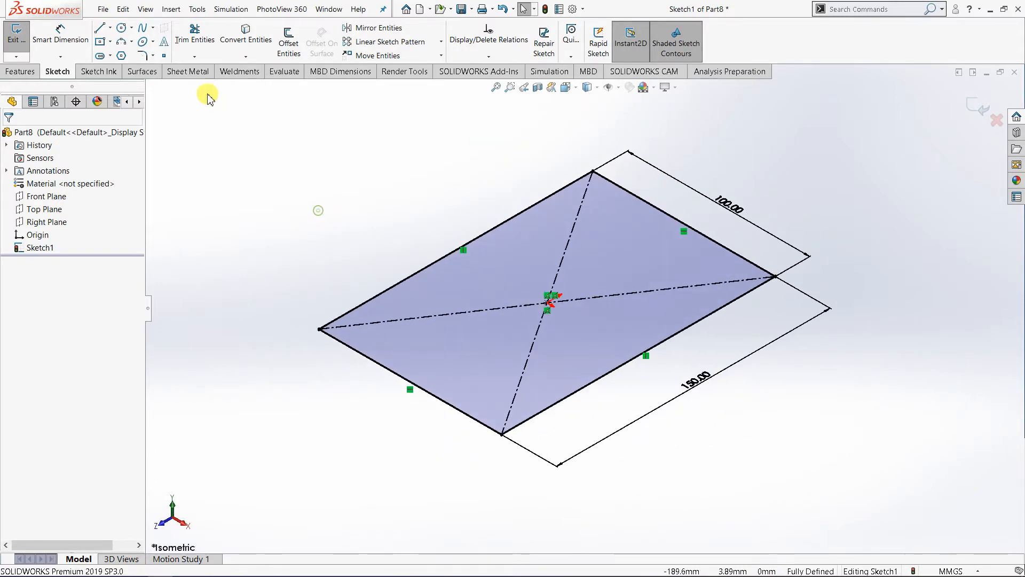
left_click(188, 72)
left_click(22, 37)
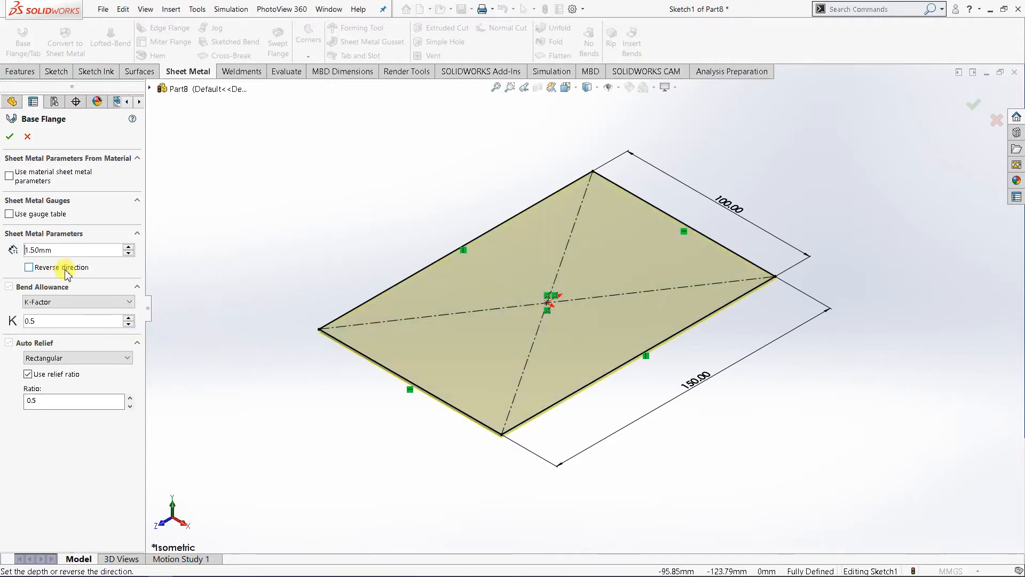
Try reversing the base flange's thickness direction and compare both sides of the sketch at the plate's corner.
left_click(29, 266)
left_click(28, 269)
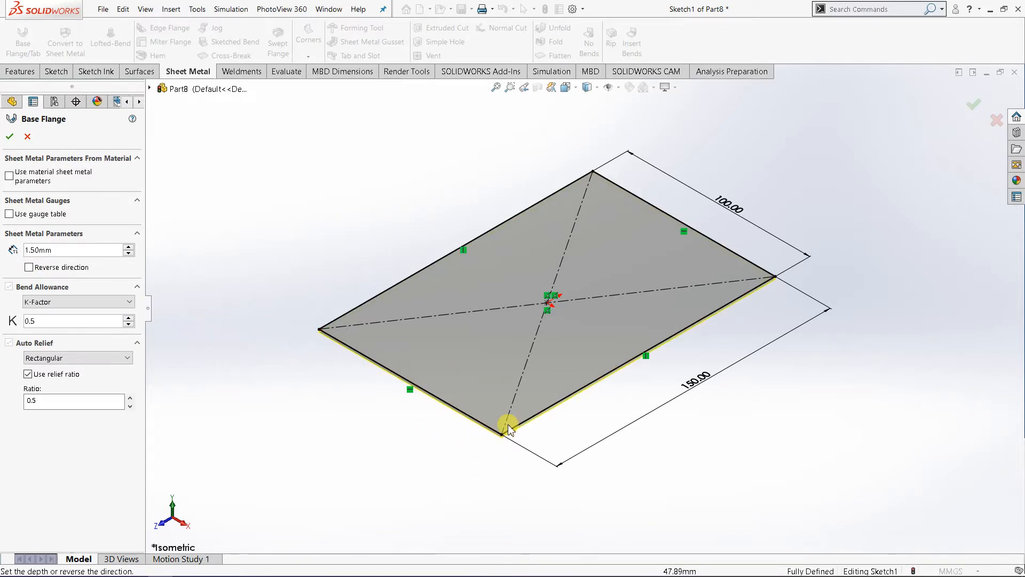
scroll(503, 423, "down", 5)
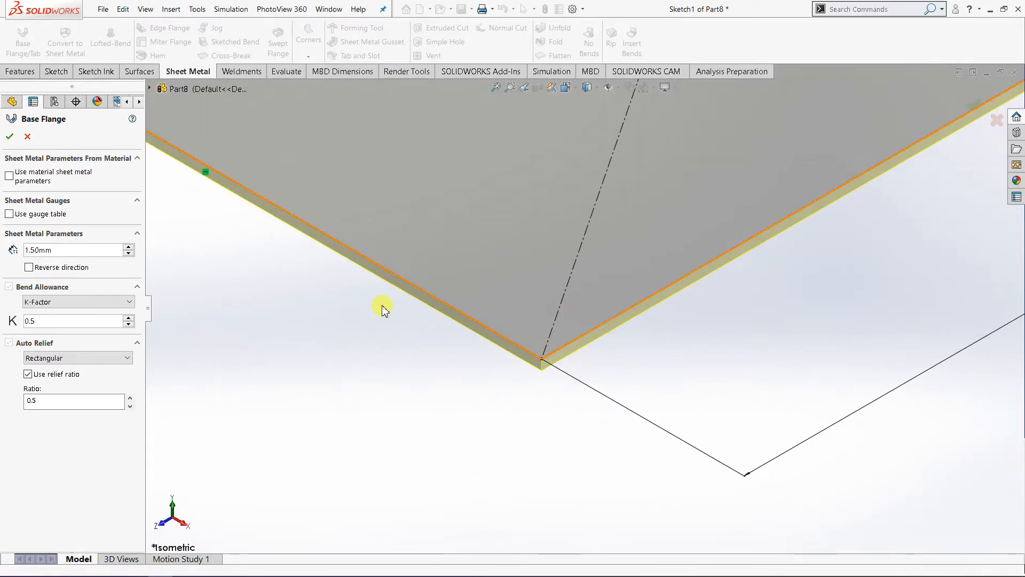
left_click(29, 268)
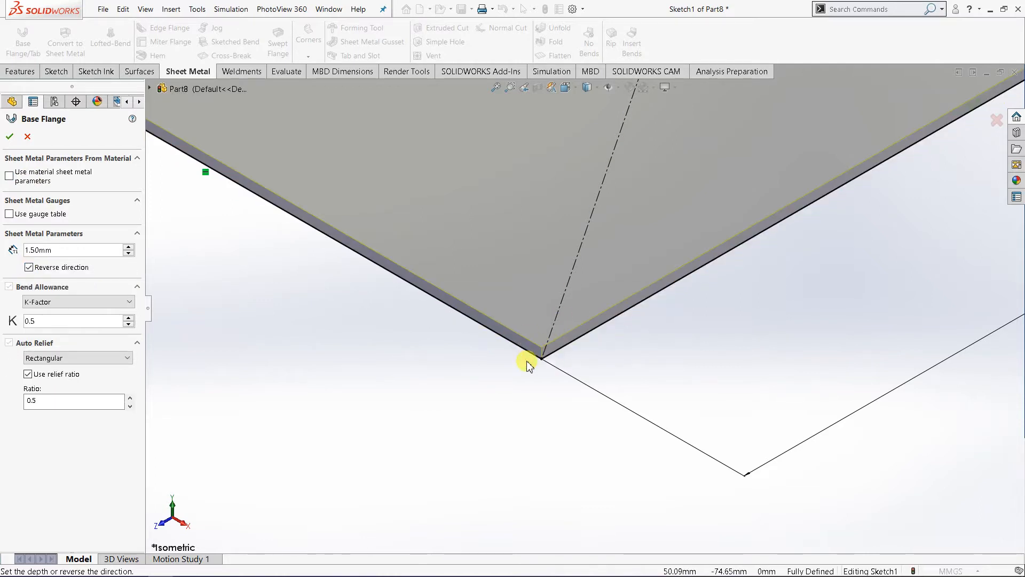
left_click(30, 267)
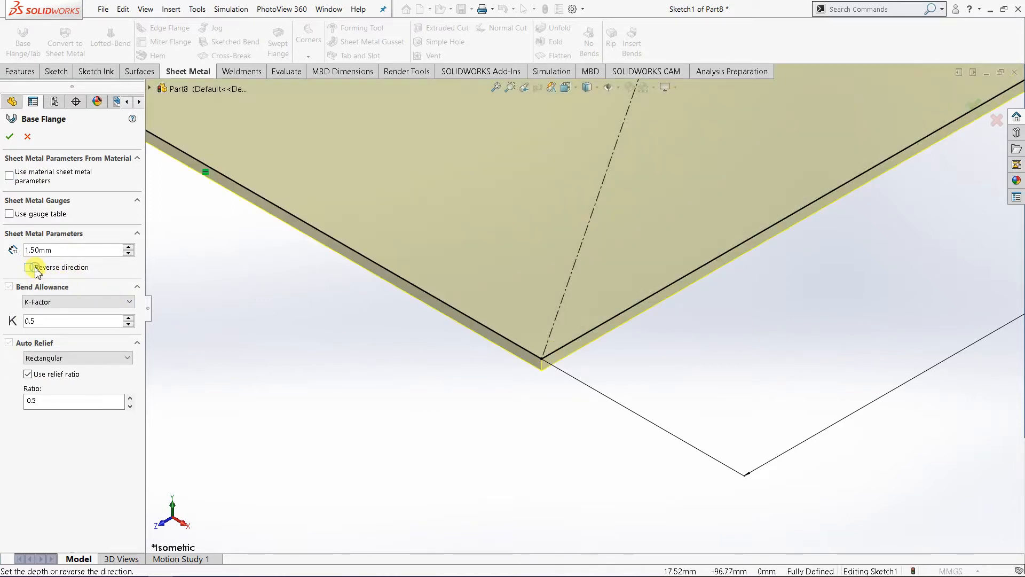
left_click(29, 267)
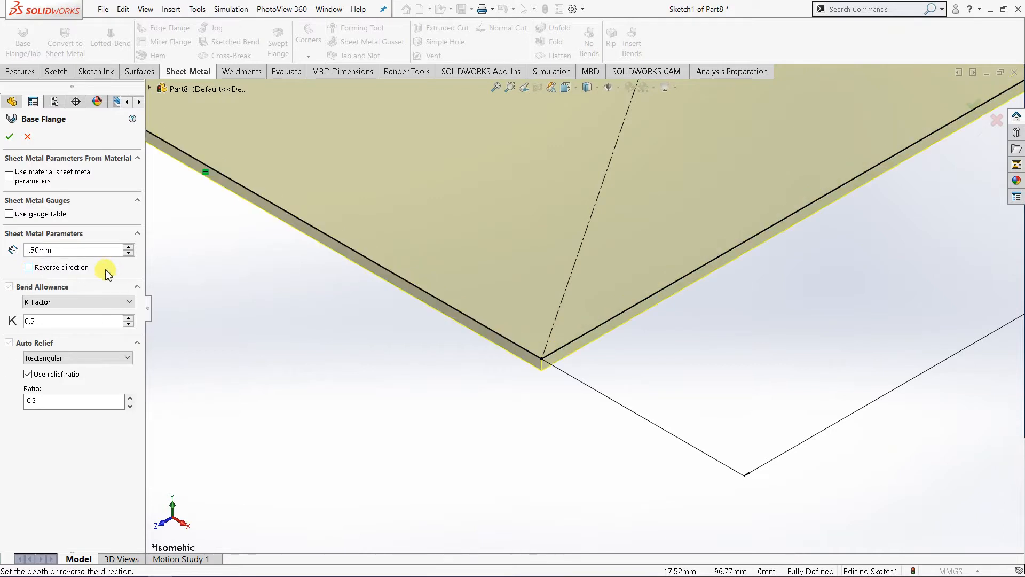
Create the base flange with 1.50 mm thickness and the thickness direction not reversed.
scroll(591, 268, "up", 5)
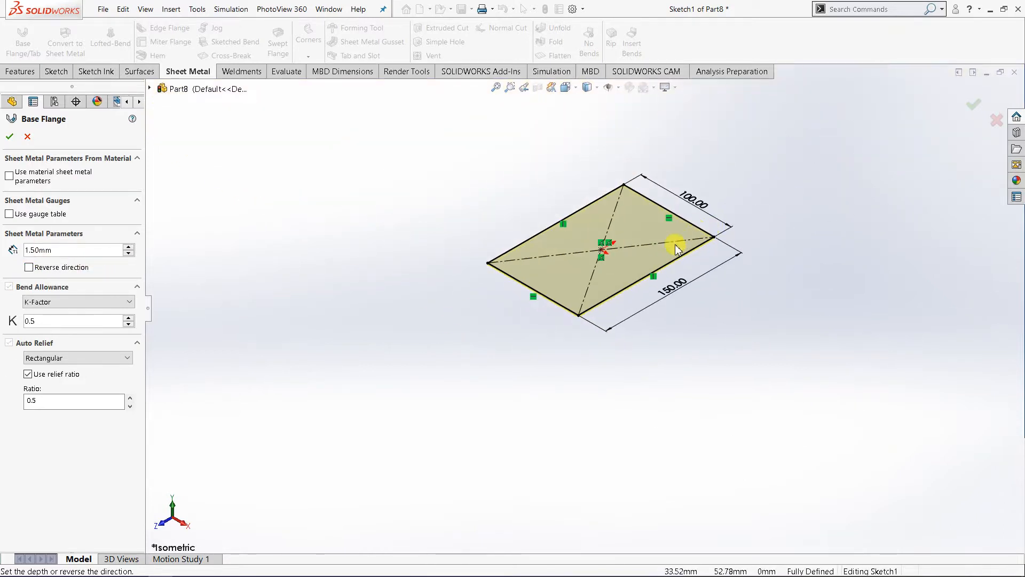
scroll(676, 249, "down", 2)
scroll(534, 251, "down", 2)
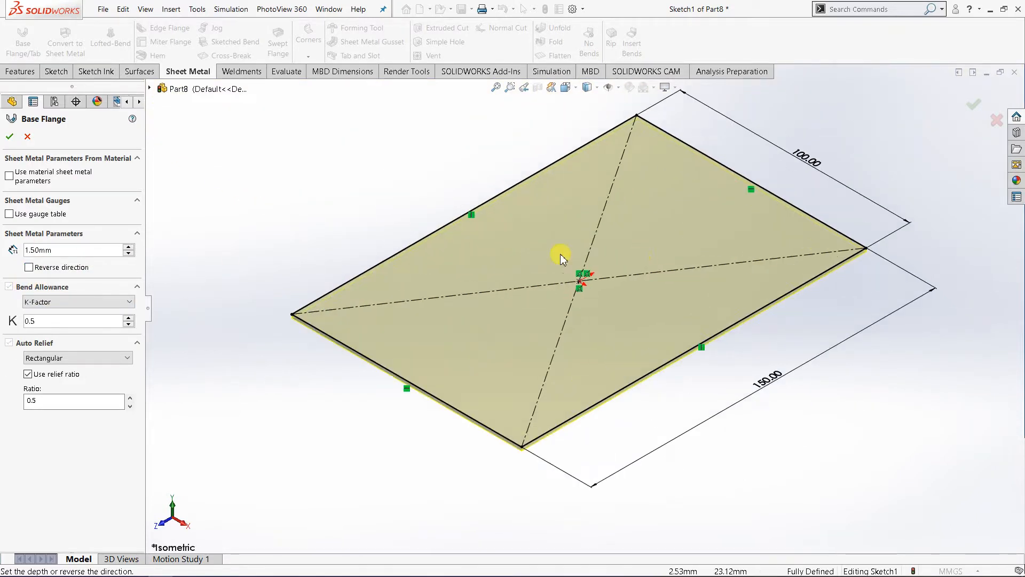
left_click(9, 137)
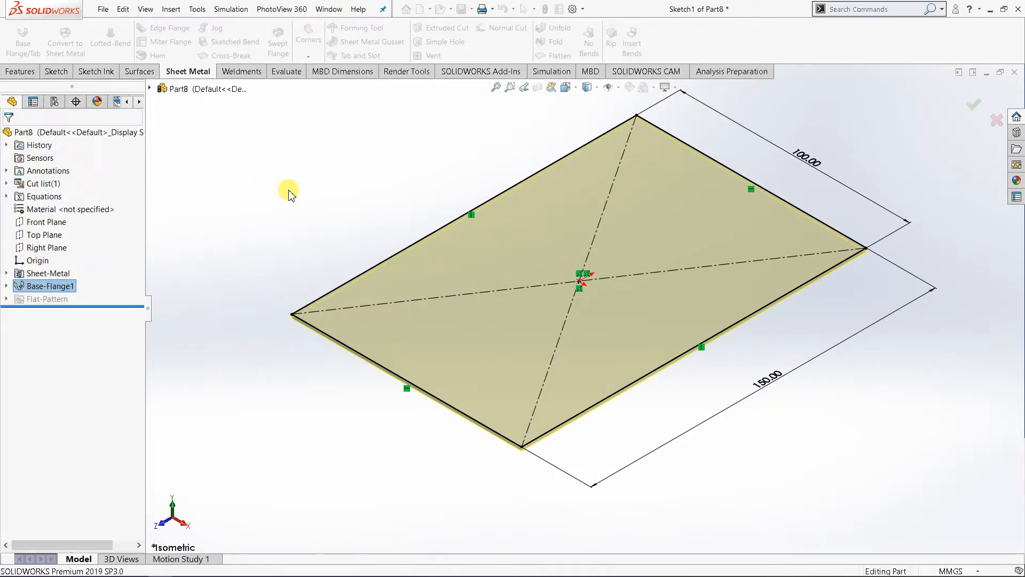
left_click(294, 194)
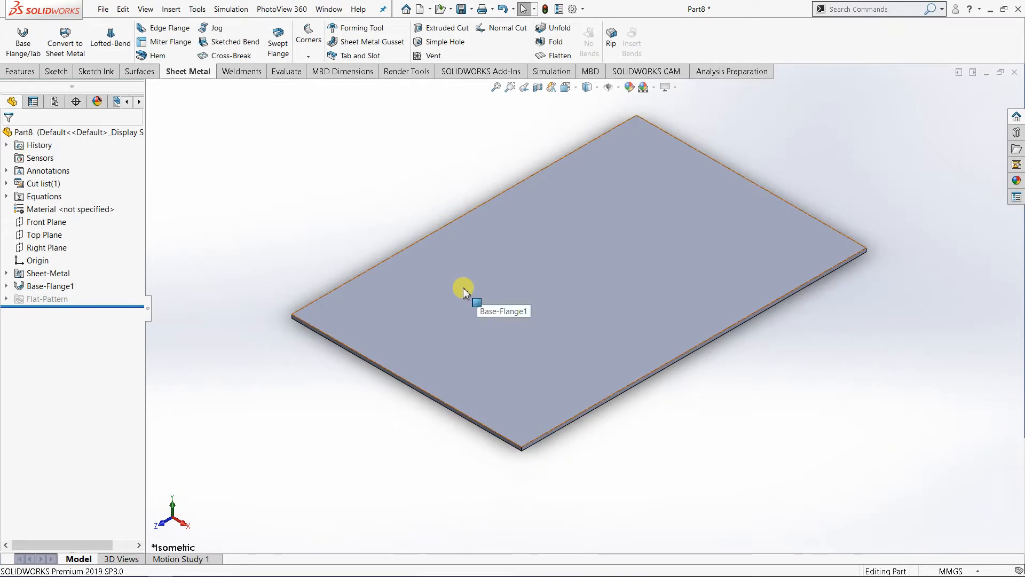
middle_click_drag(578, 413, 403, 279)
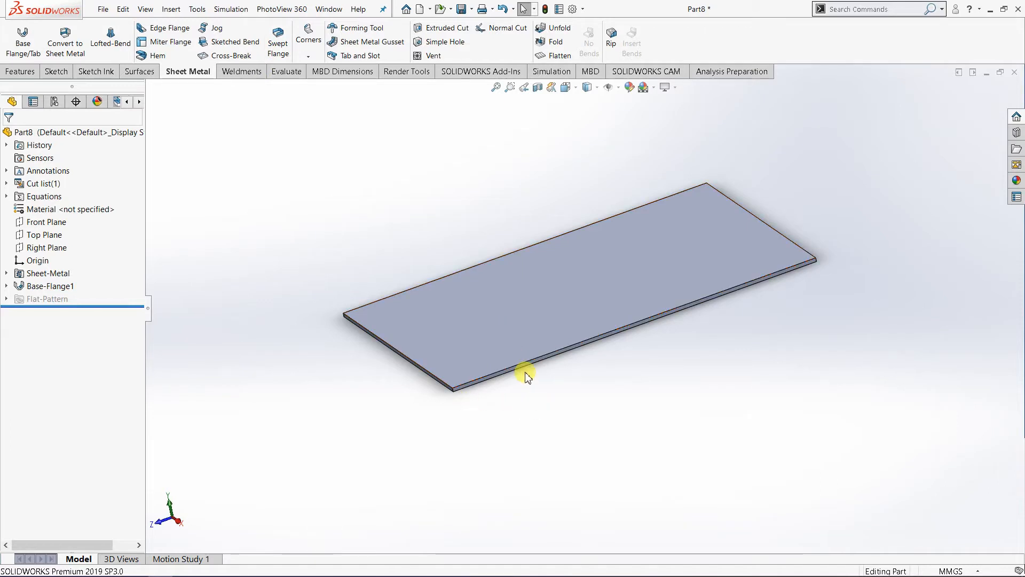
left_click(13, 75)
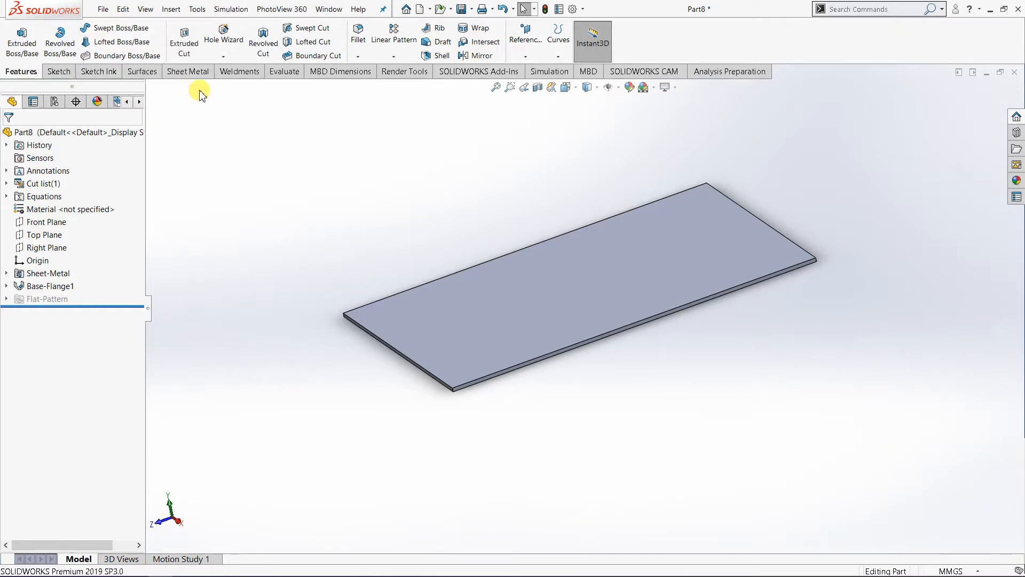
left_click(150, 76)
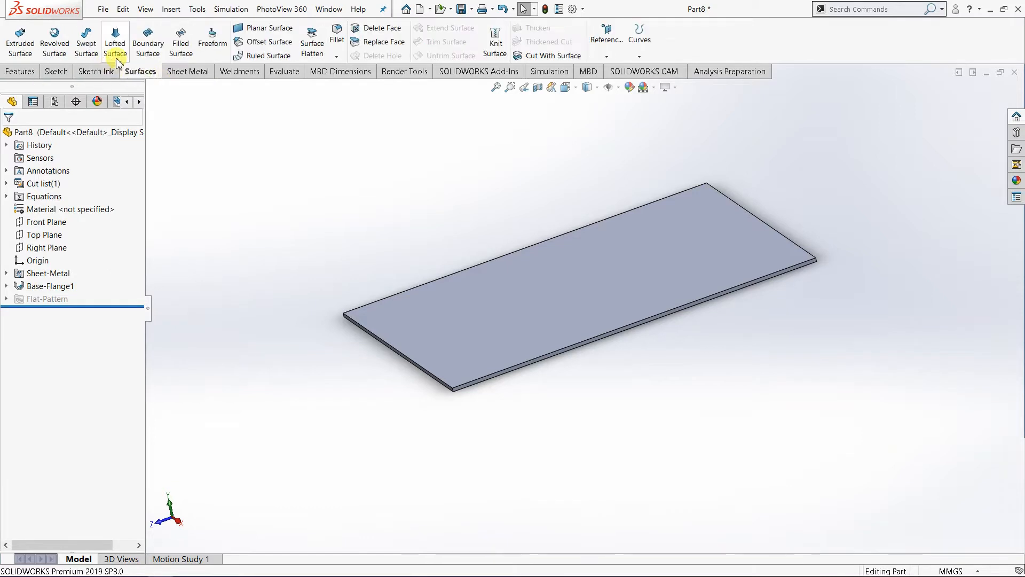
left_click(20, 71)
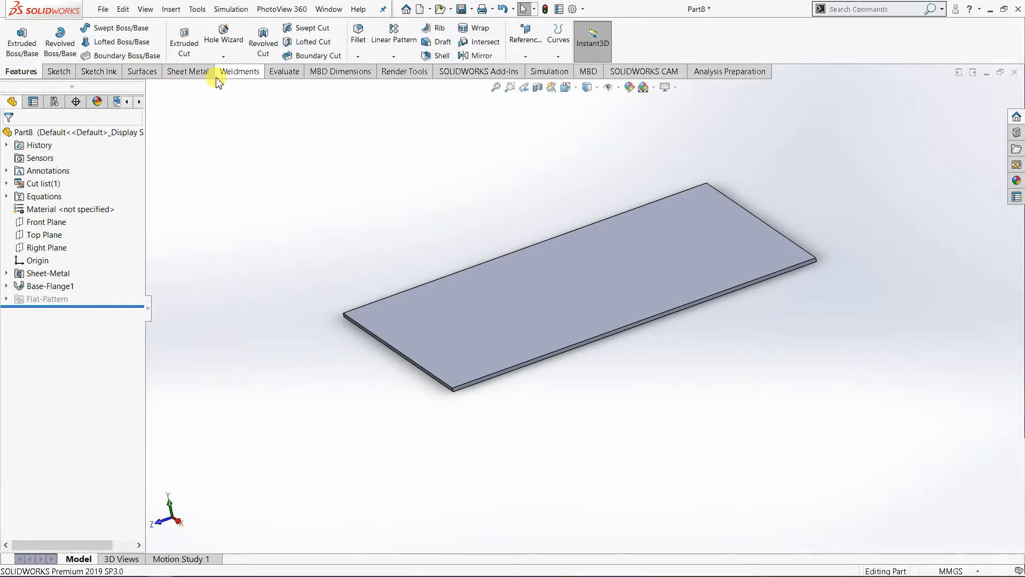
left_click(179, 72)
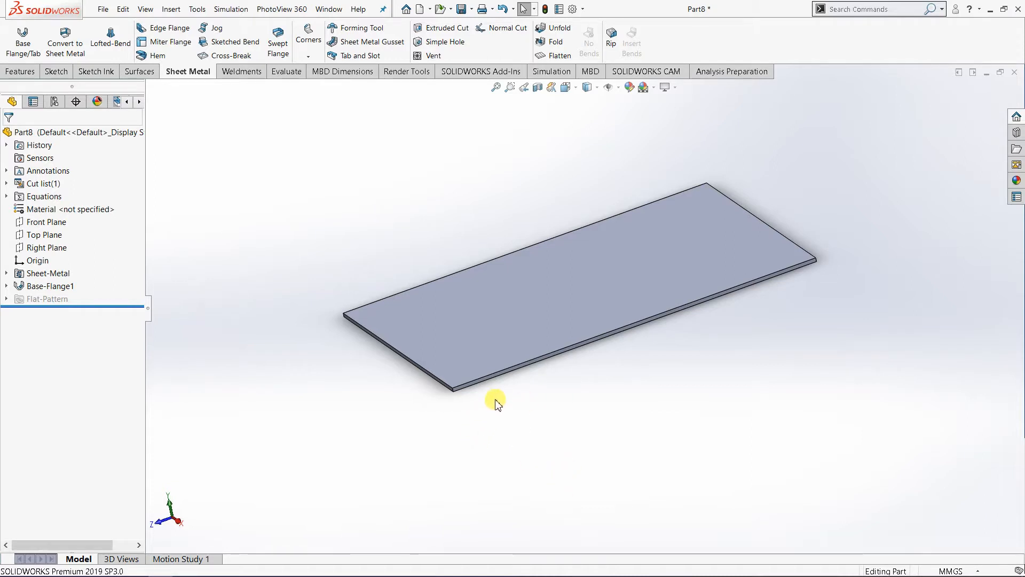
Start a sketch on the plate's narrow 100 mm end face and view it face-on.
scroll(495, 413, "down", 5)
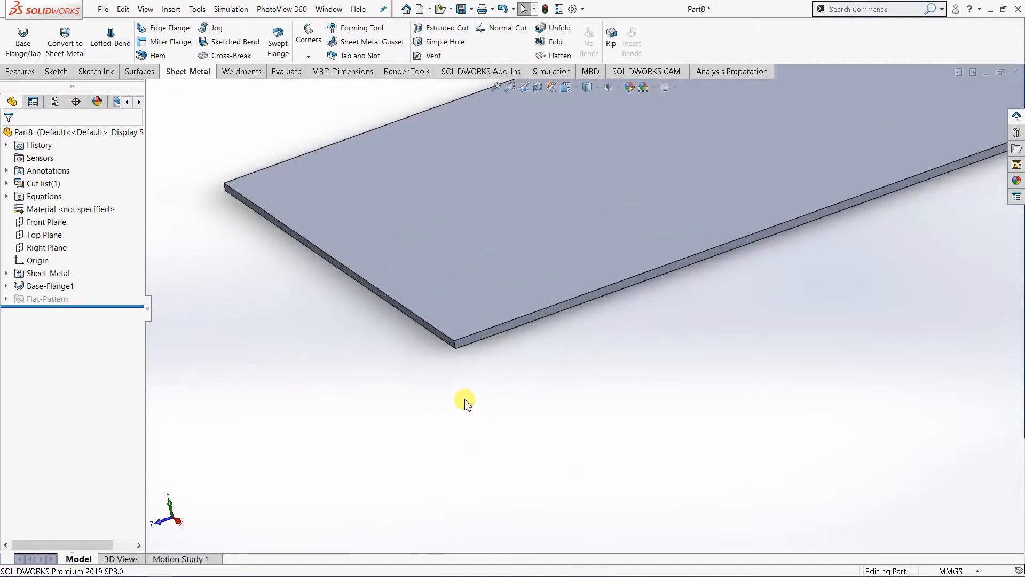
scroll(501, 362, "down", 3)
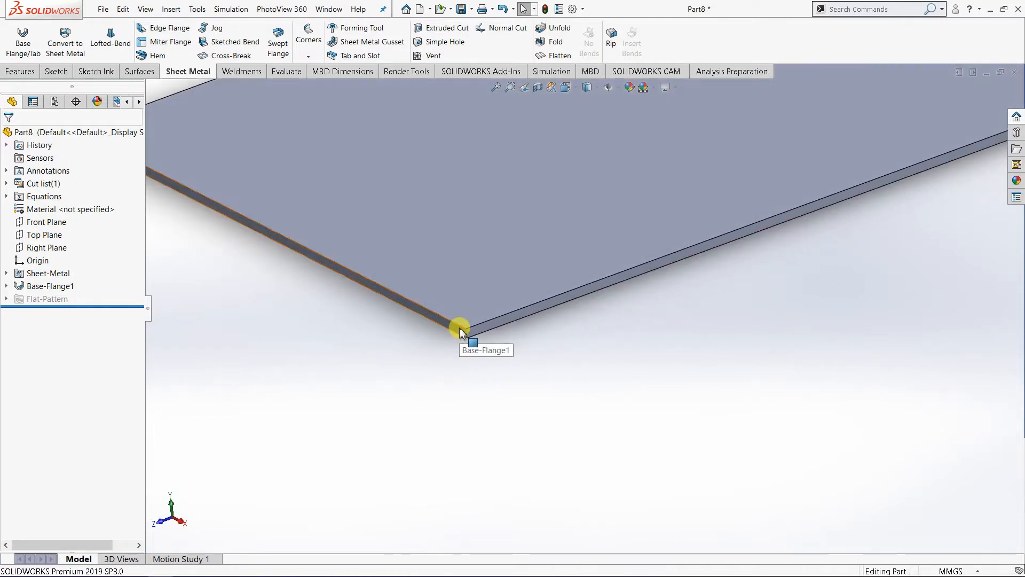
left_click(459, 328)
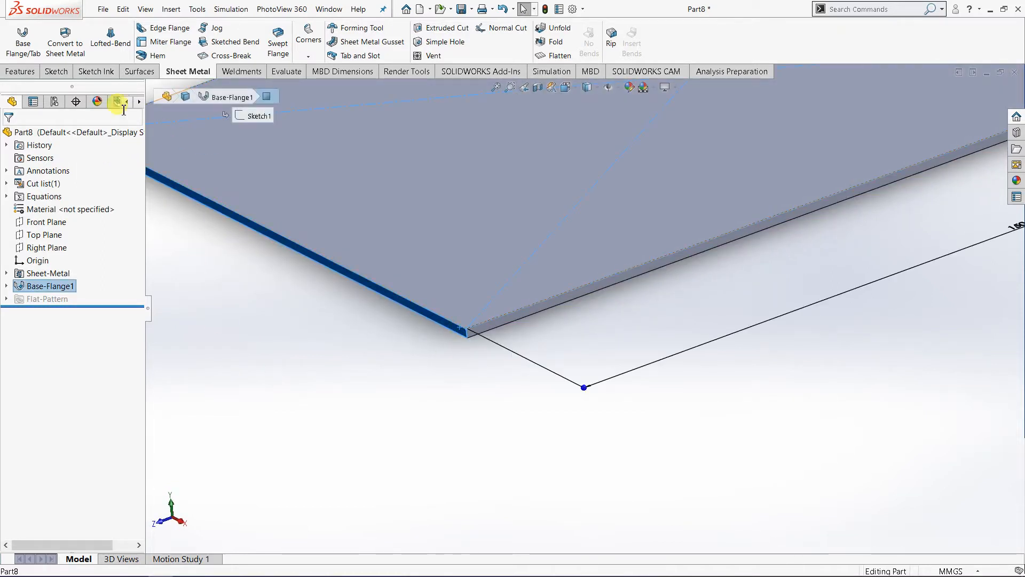
left_click(56, 72)
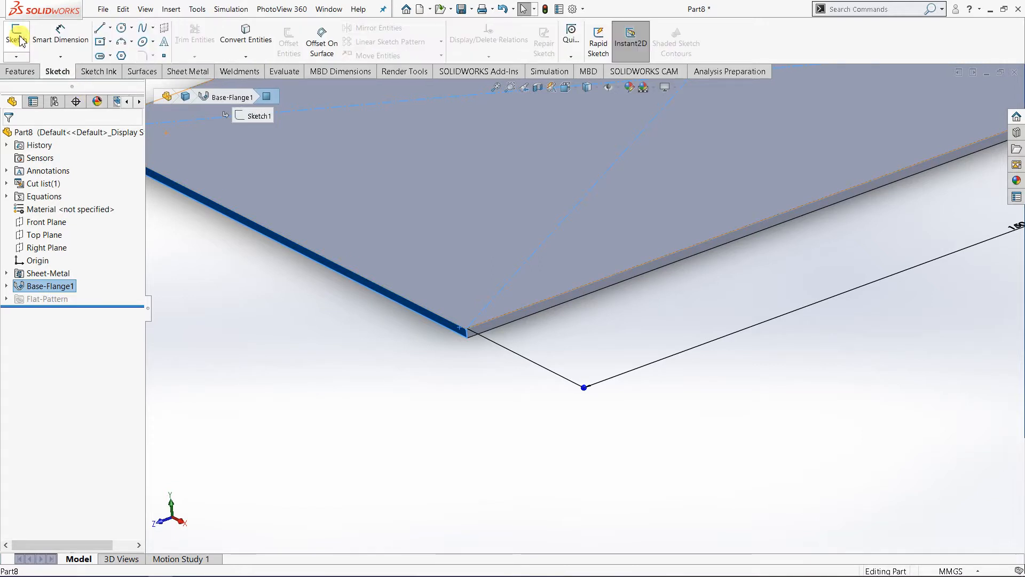
left_click(17, 34)
left_click(572, 261)
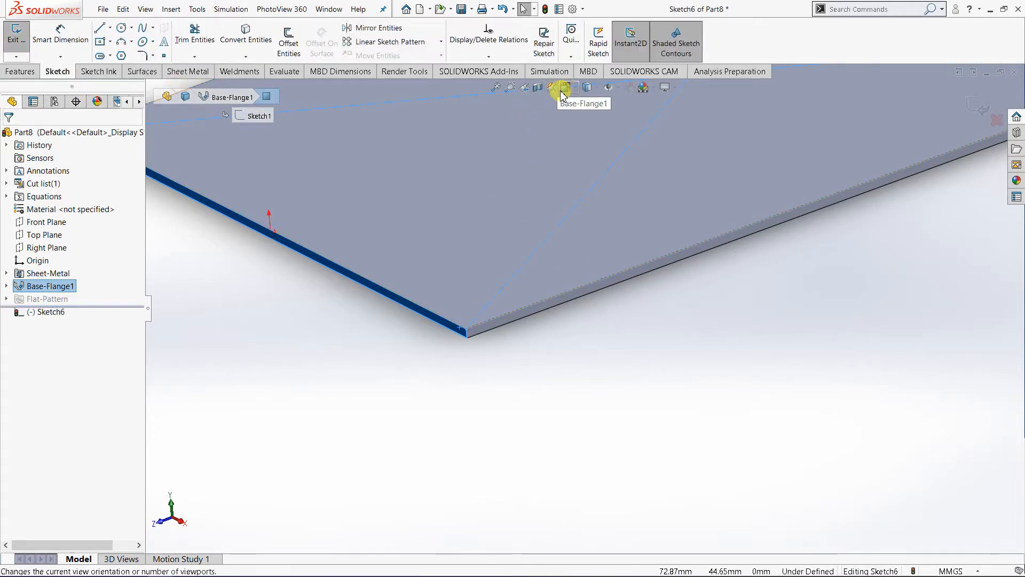
left_click(563, 91)
left_click(615, 150)
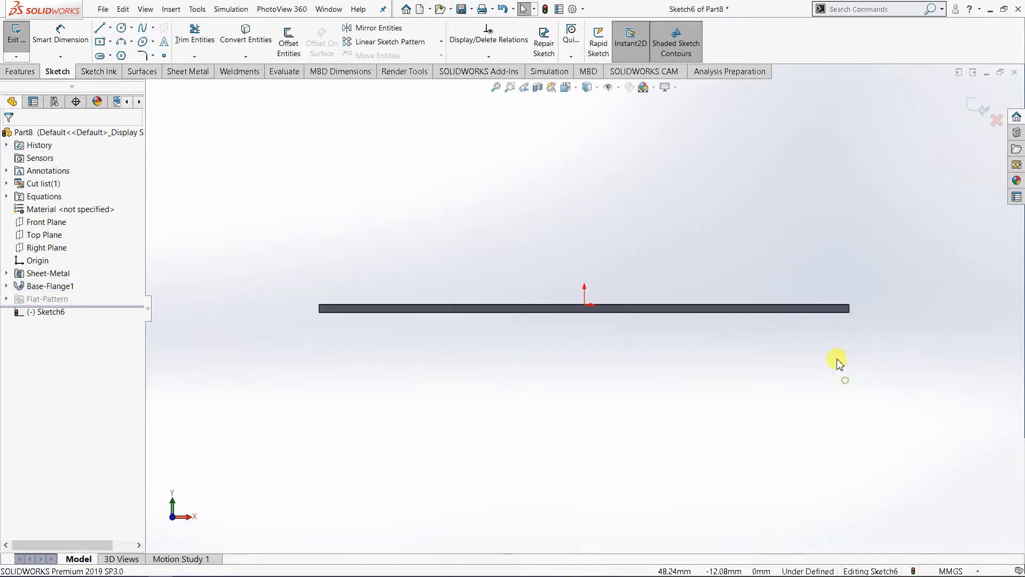
Sketch a vertical line about 7.13 mm up from the end face's upper-left corner, continued by an outward line about 7.56 mm long at 135°.
scroll(415, 289, "down", 3)
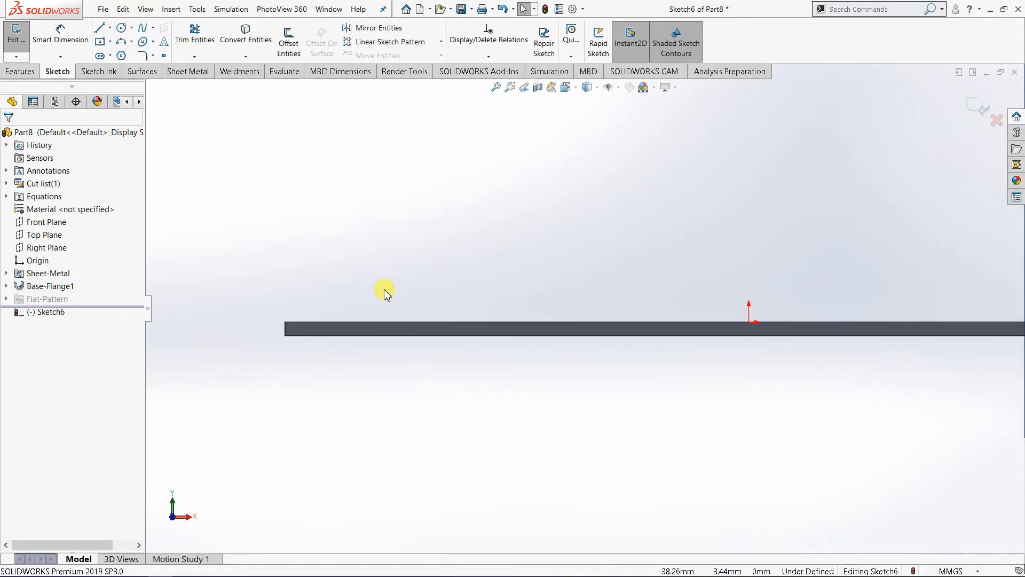
scroll(356, 290, "up", 1)
scroll(508, 294, "up", 1)
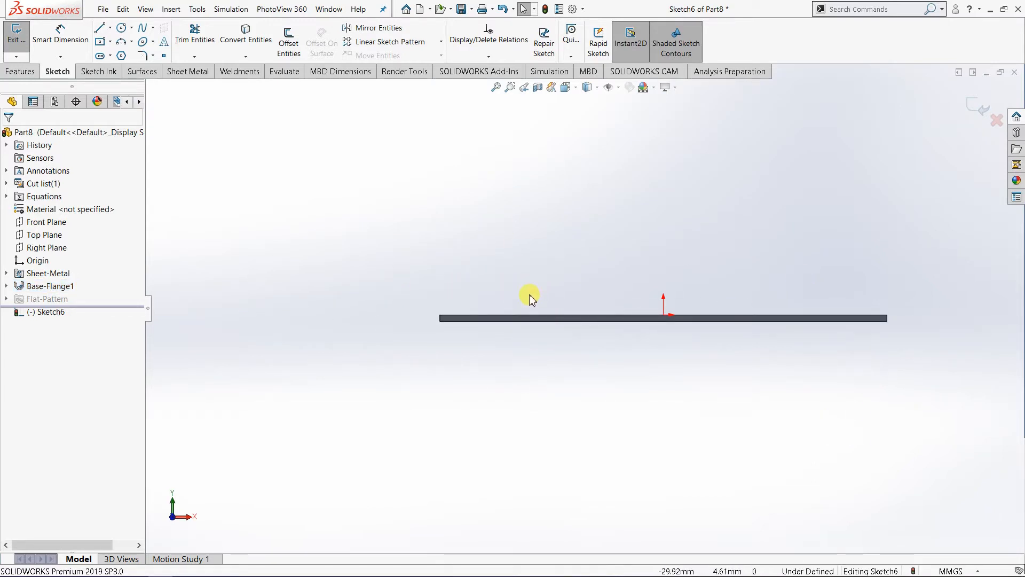
scroll(499, 302, "down", 2)
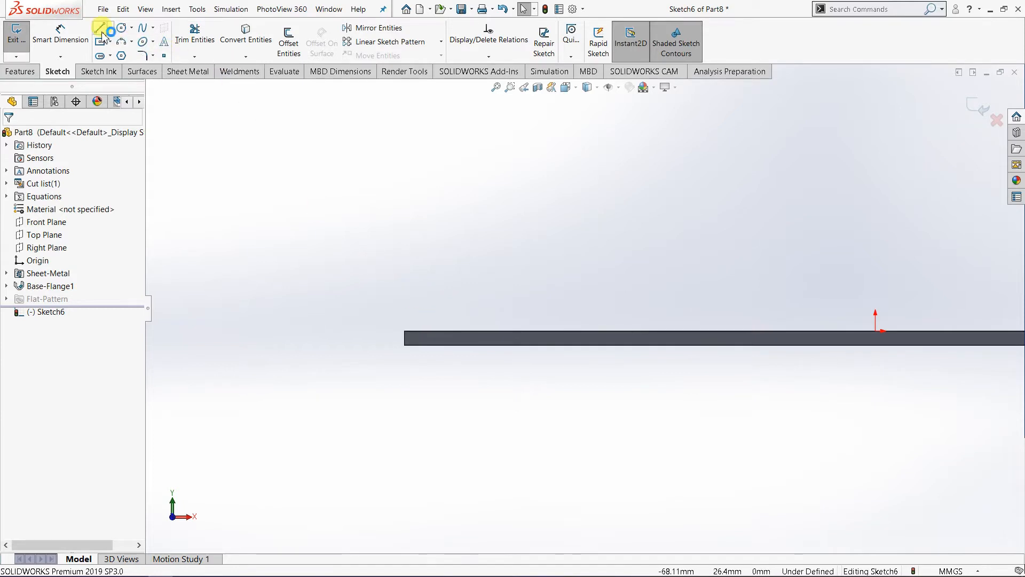
left_click(404, 331)
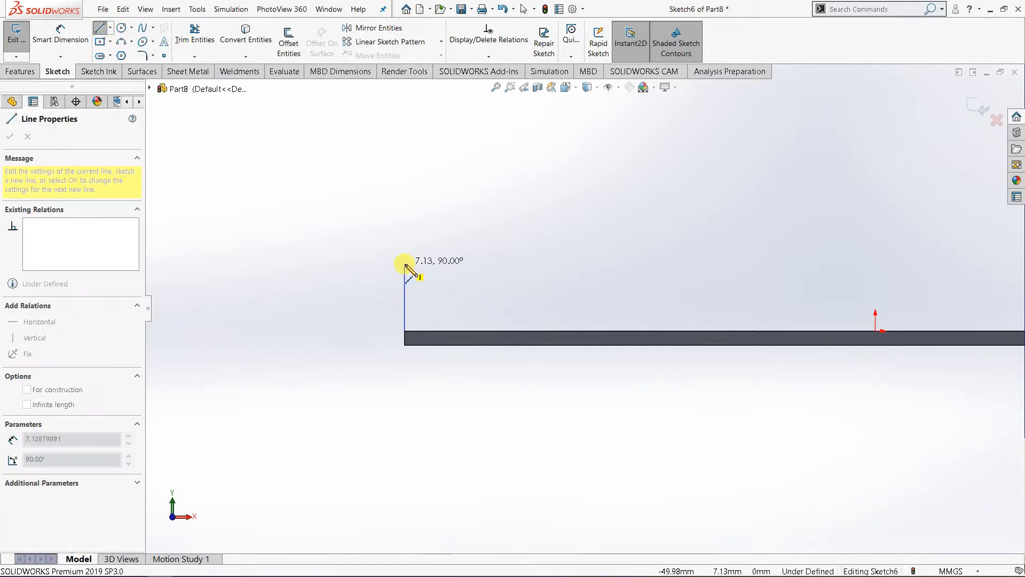
left_click(404, 264)
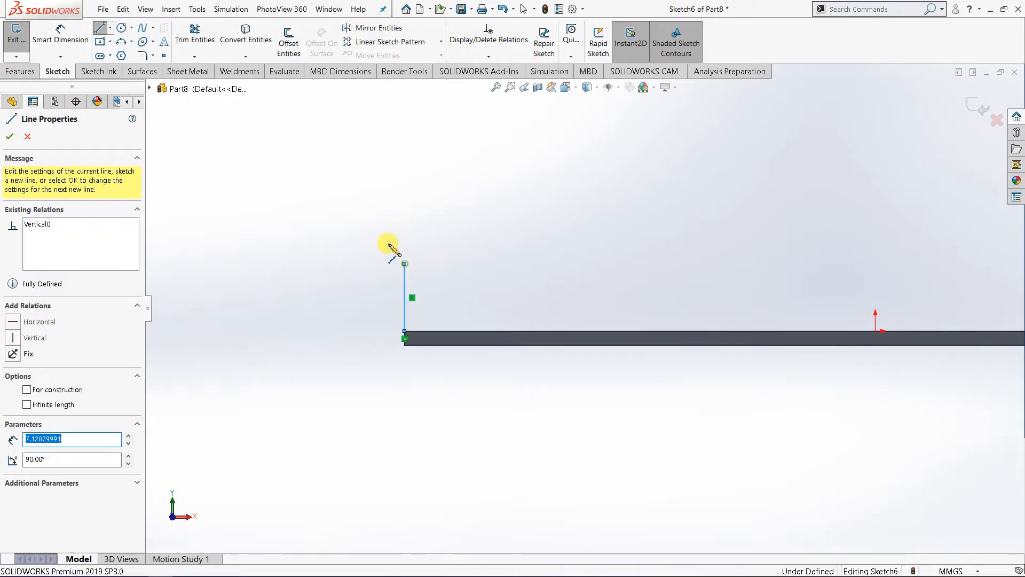
left_click(354, 214)
Dimension the vertical line's length to 5 mm.
right_click(355, 215)
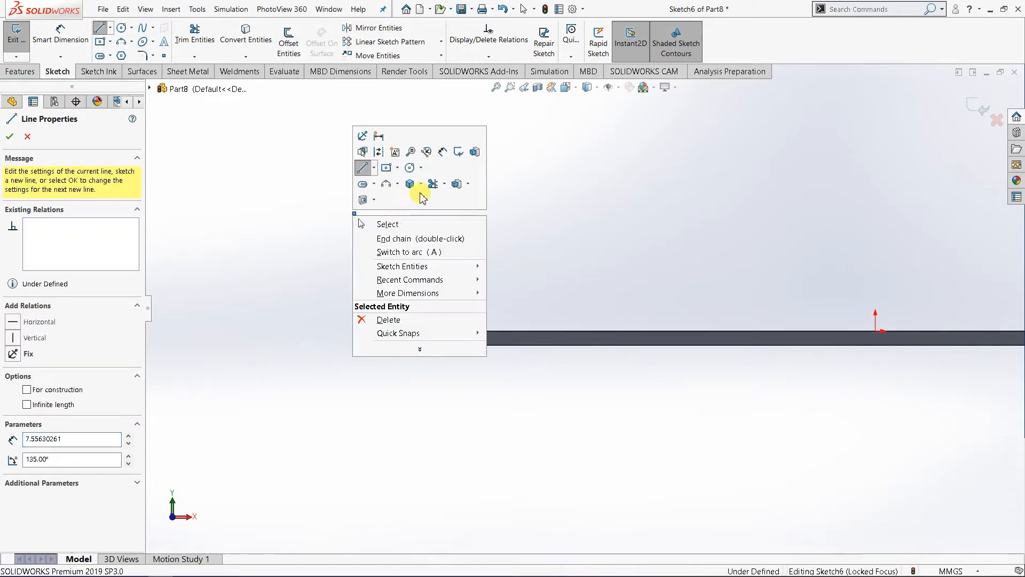
left_click(442, 155)
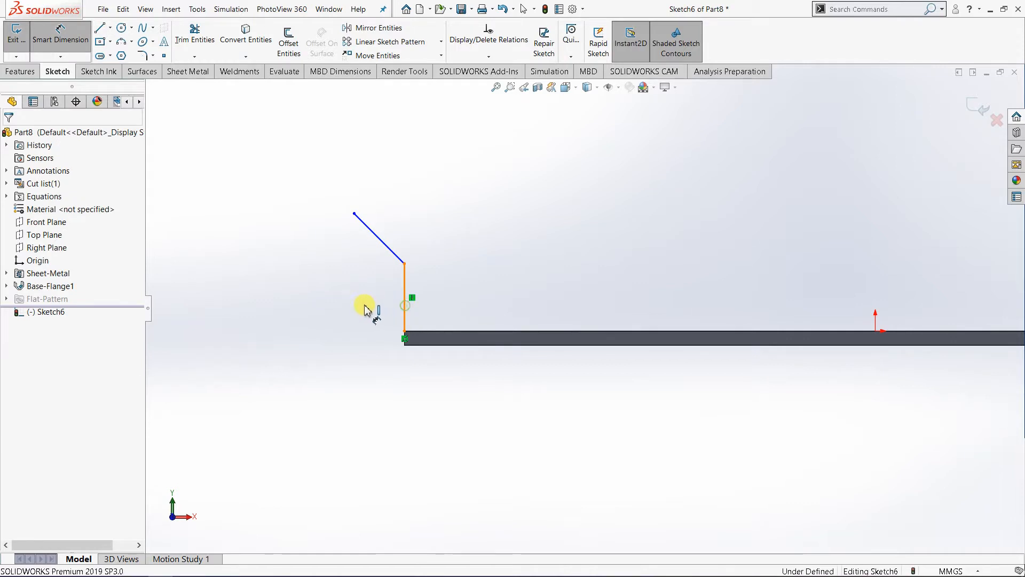
left_click(404, 302)
left_click(467, 328)
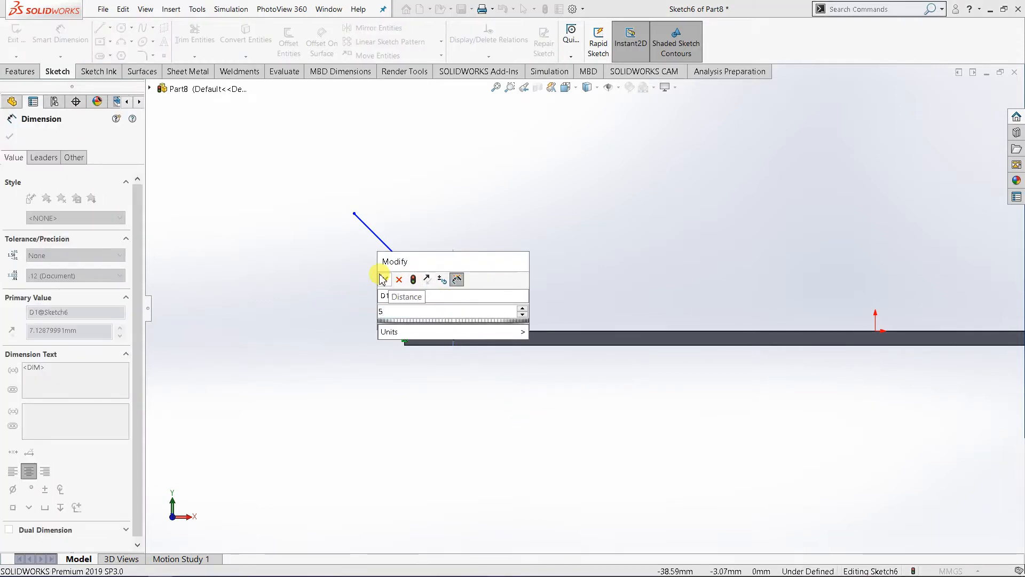
left_click(384, 278)
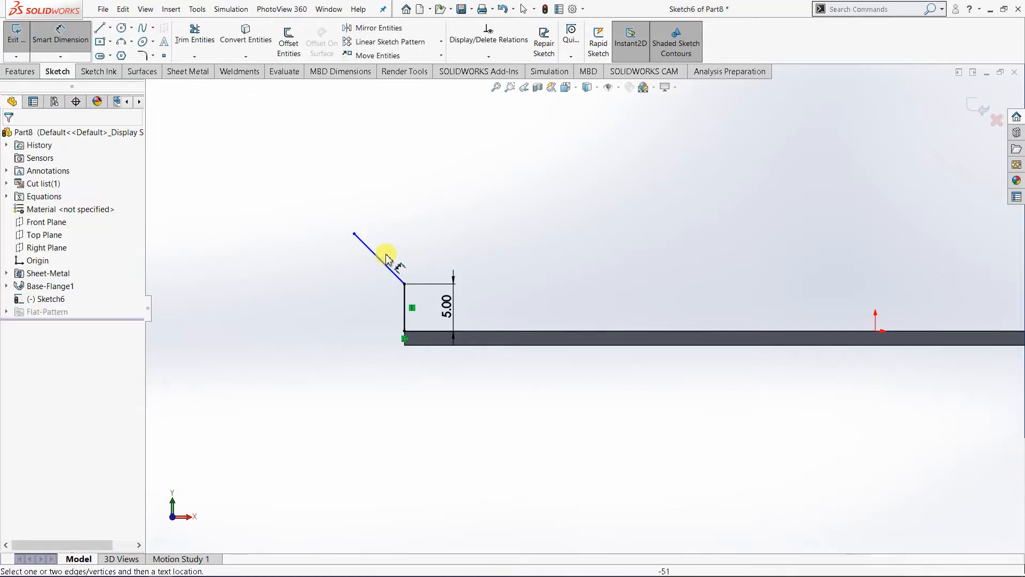
Dimension the sloping line's length to 5 mm.
left_click(380, 259)
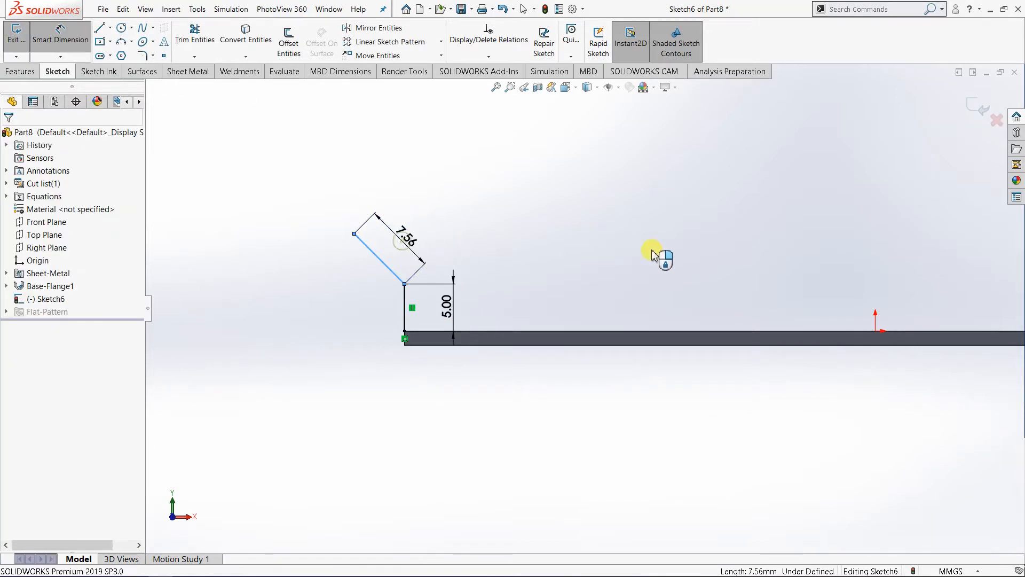
left_click(515, 286)
type("5")
mouse_move(417, 287)
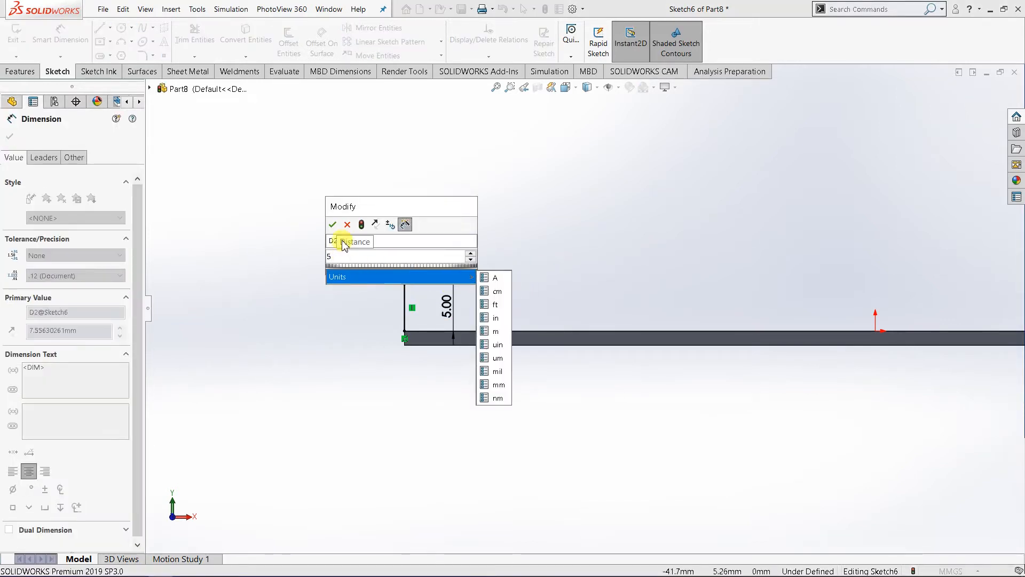
left_click(332, 224)
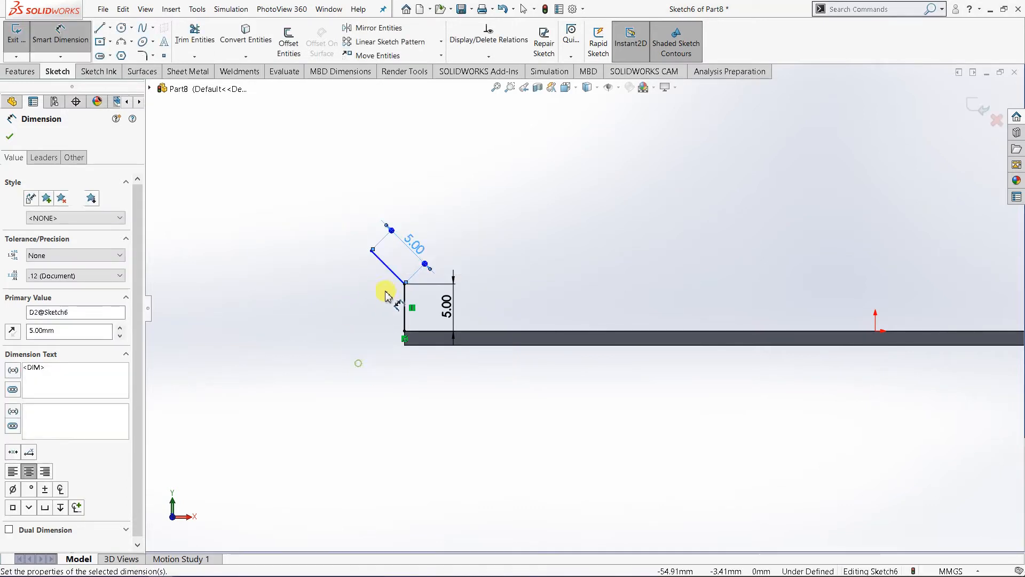
Dimension the angle between the sloping and vertical lines as 135° and leave the dimension command.
left_click(394, 272)
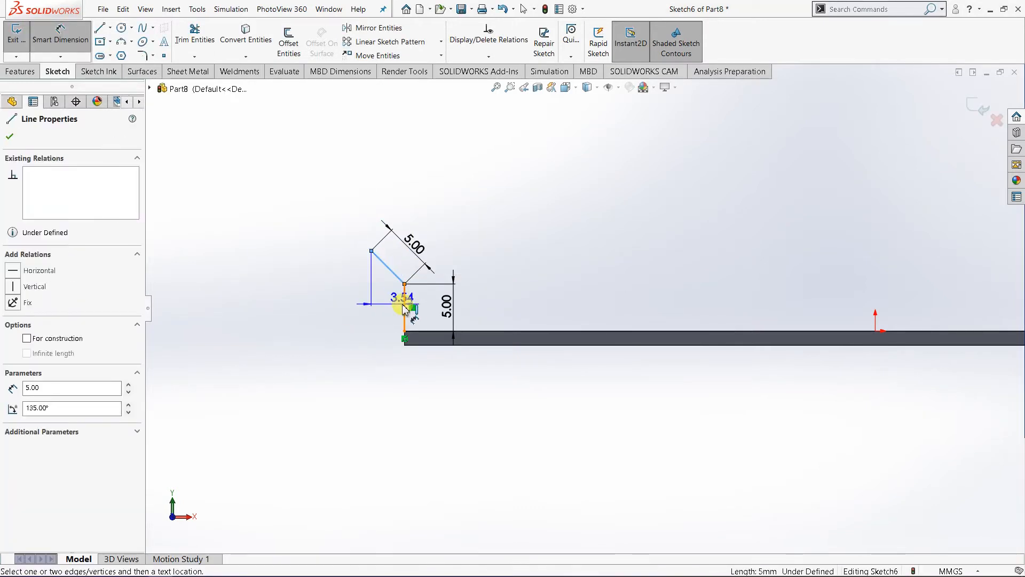
left_click(404, 307)
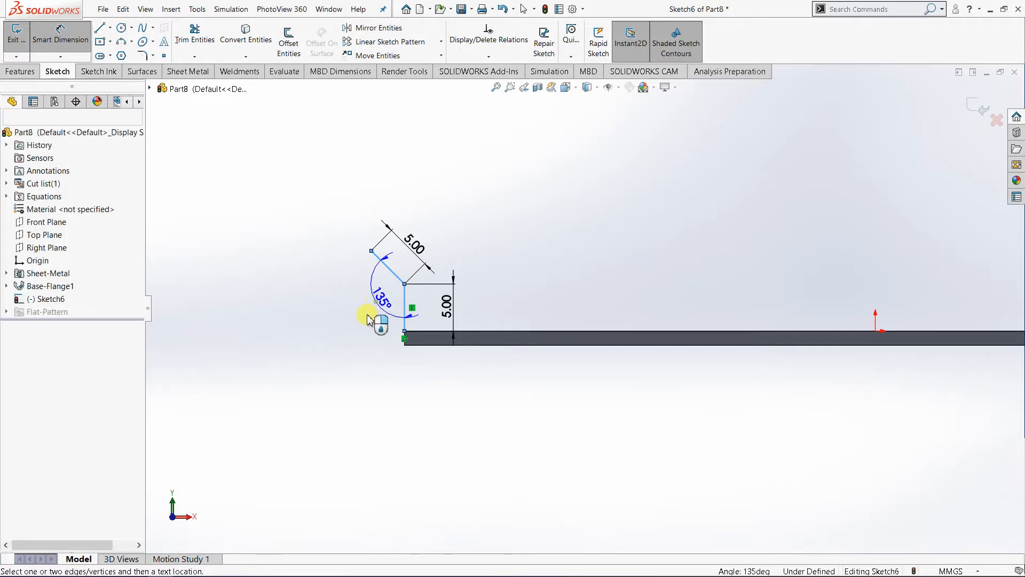
left_click(368, 319)
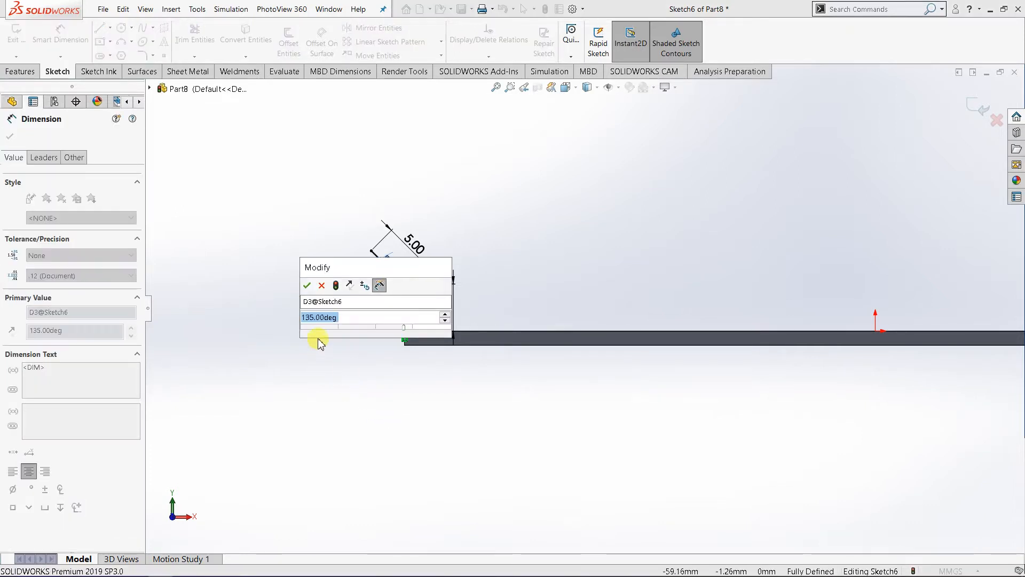
left_click(308, 285)
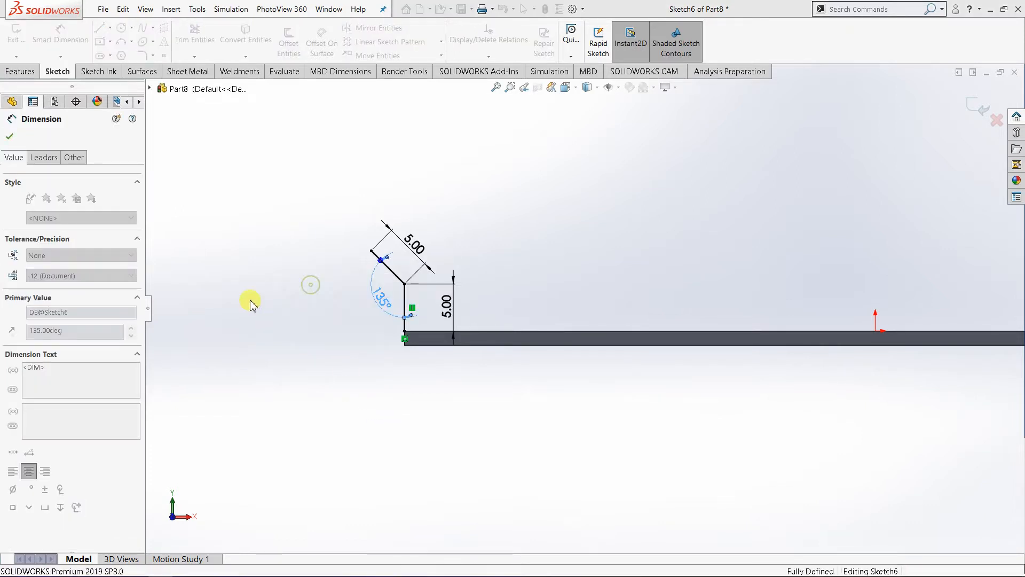
right_click(262, 239)
left_click(283, 260)
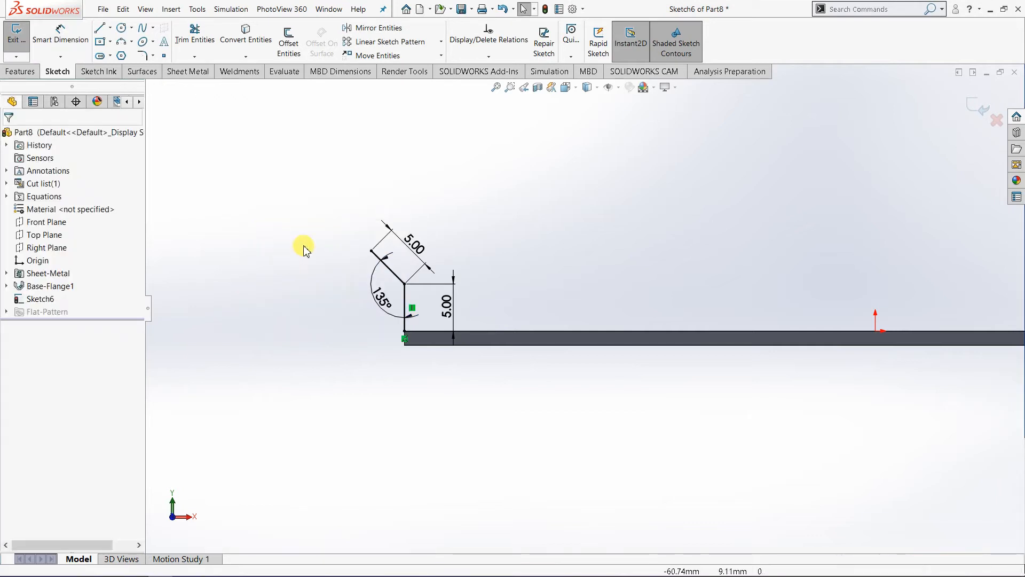
Start a sheet metal Swept Flange with the two-line sketch as its profile.
middle_click_drag(617, 359, 583, 410)
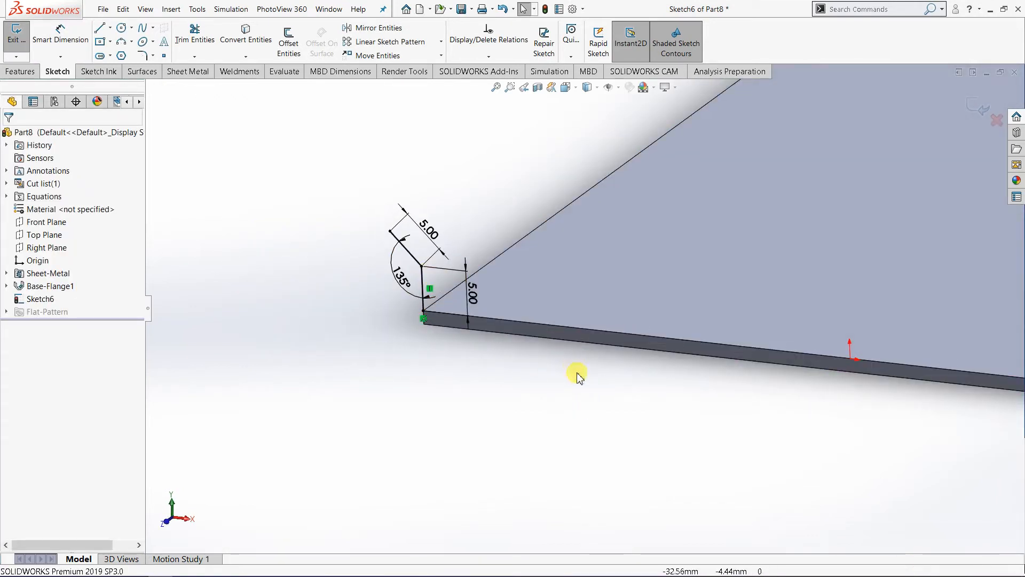
scroll(801, 427, "up", 5)
scroll(852, 410, "up", 2)
scroll(782, 331, "down", 3)
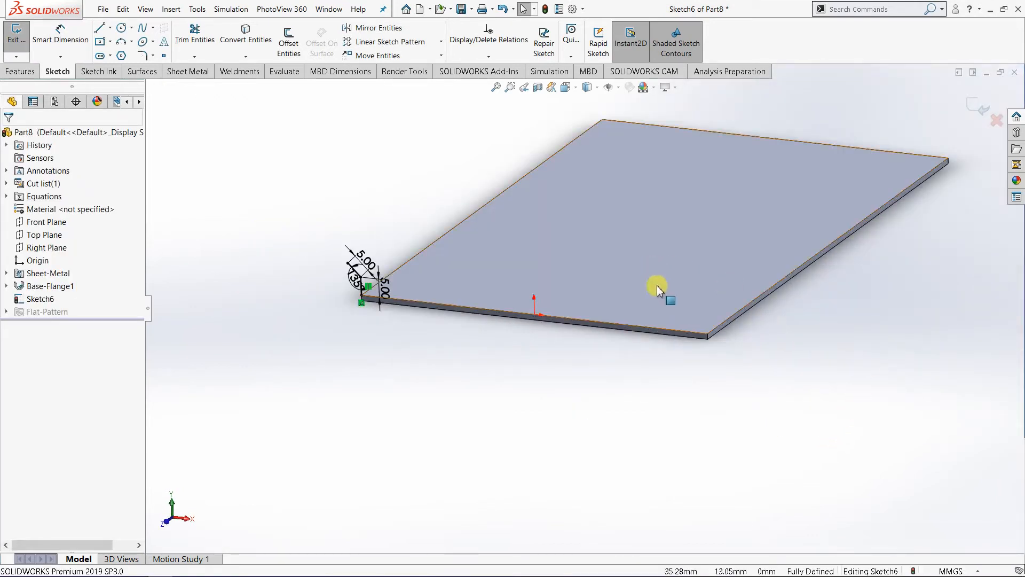
mouse_move(658, 287)
middle_mouse_down()
mouse_move(663, 302)
mouse_move(661, 292)
middle_mouse_up()
scroll(539, 252, "down", 2)
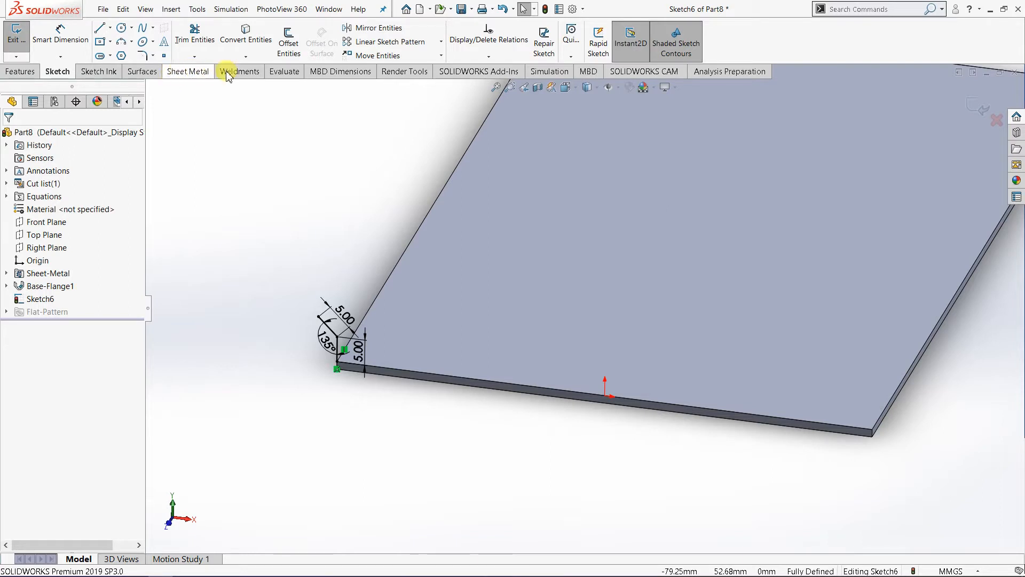
left_click(200, 76)
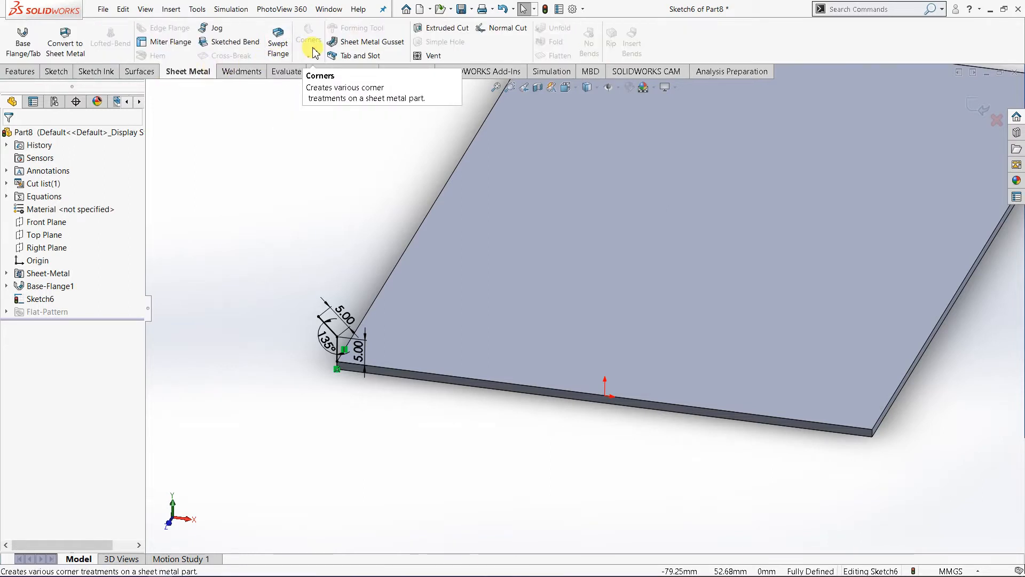
left_click(278, 42)
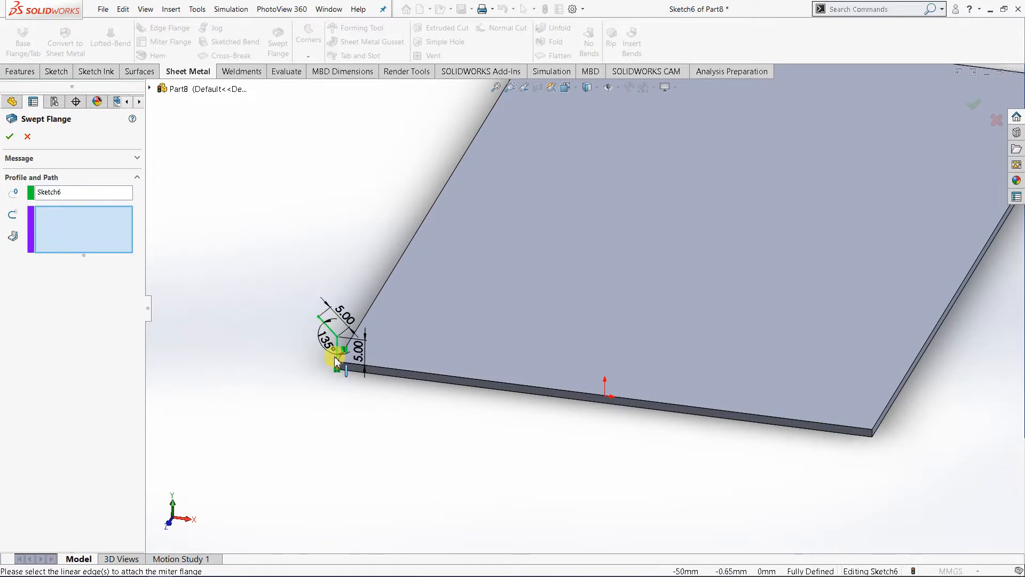
Set the plate's long upper edge adjoining the profile as the swept flange's path and inspect the preview at the corner.
scroll(335, 362, "up", 5)
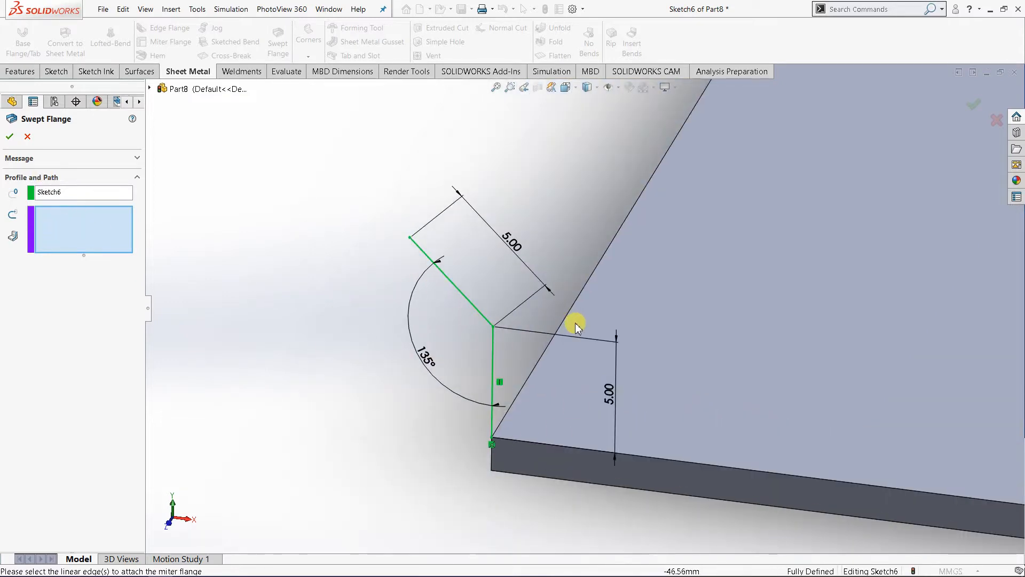
scroll(899, 363, "down", 8)
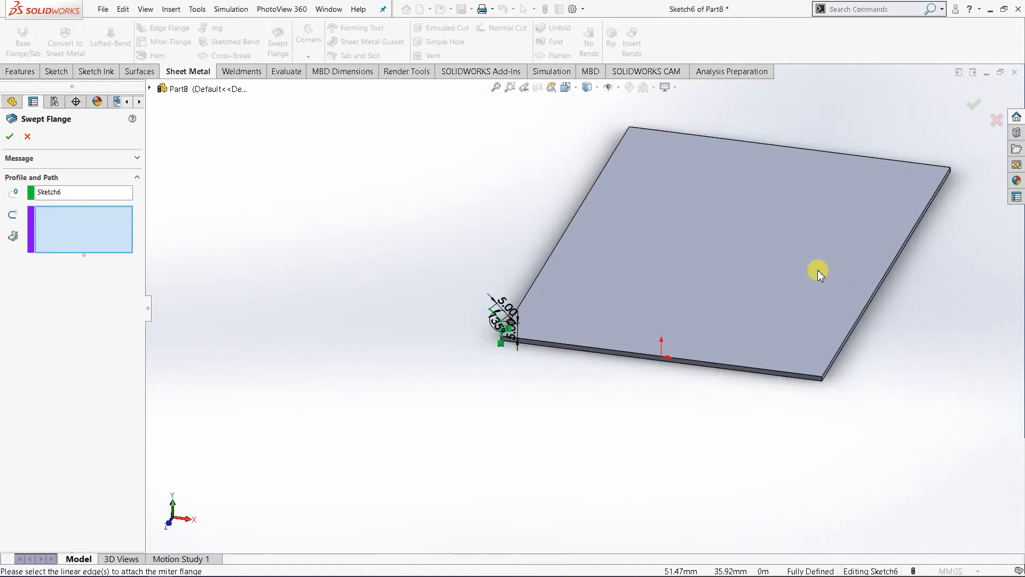
scroll(694, 309, "up", 3)
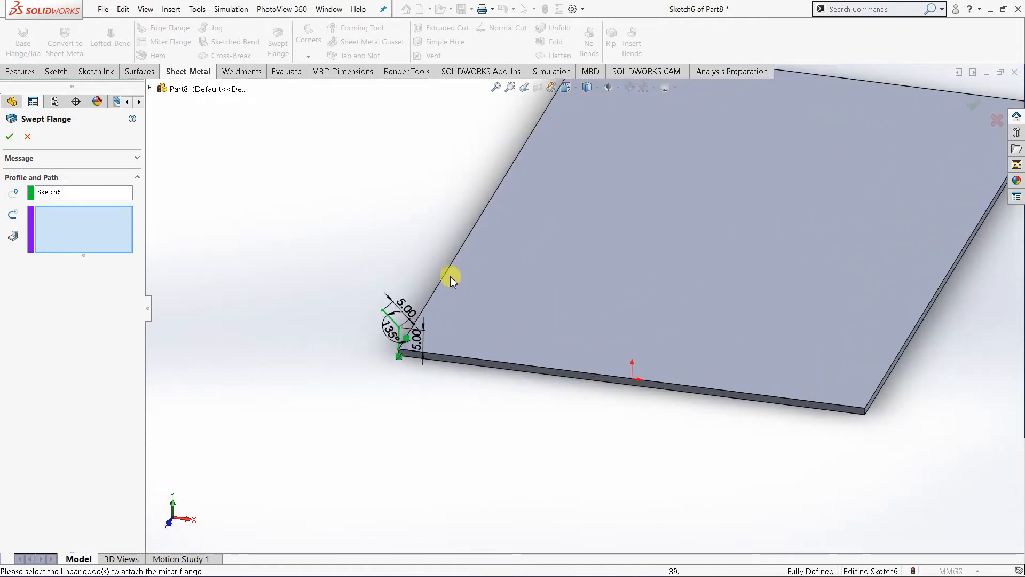
left_click(450, 266)
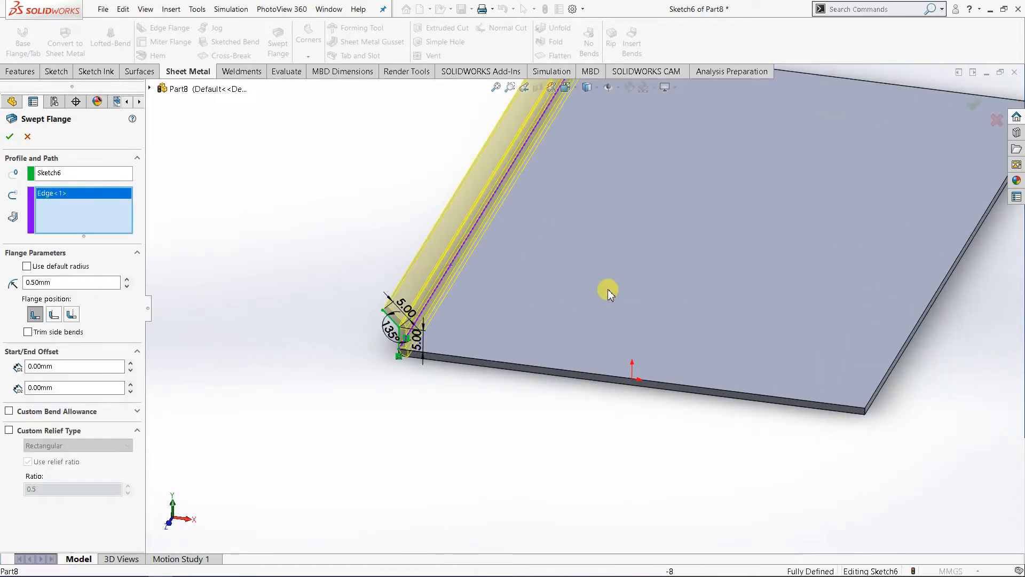
scroll(614, 283, "down", 3)
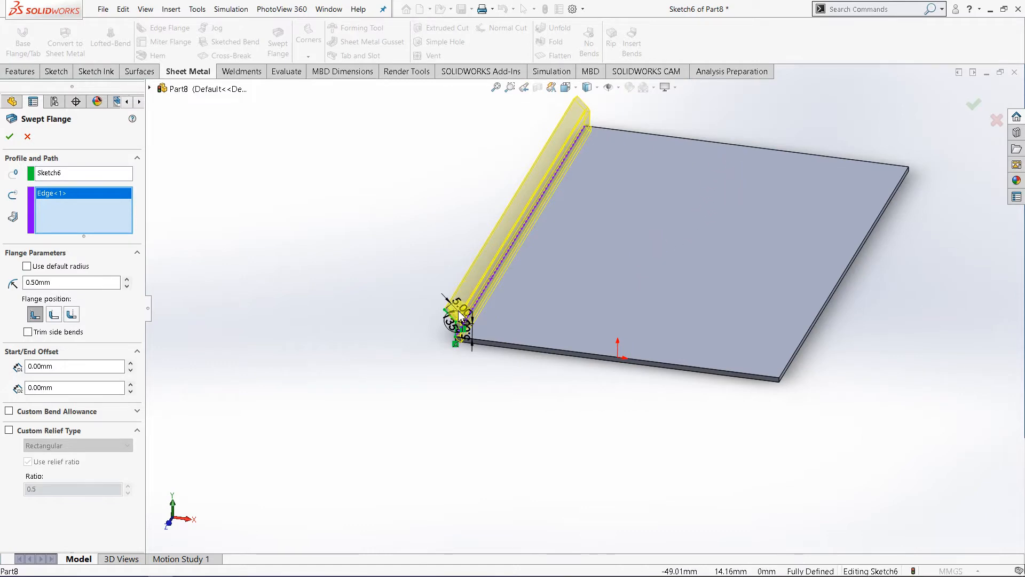
middle_click_drag(459, 315, 841, 391)
scroll(707, 338, "down", 3)
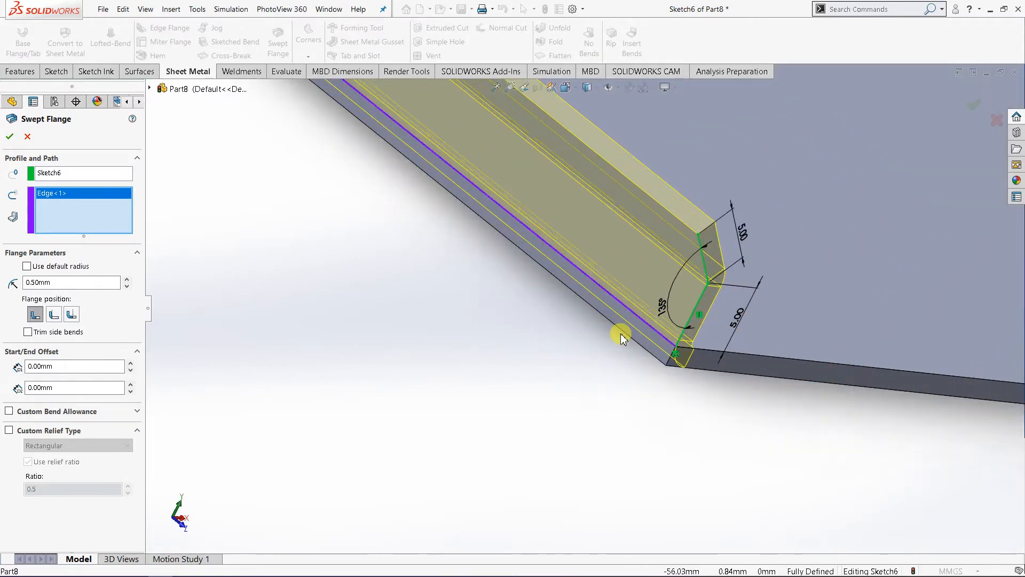
scroll(694, 344, "up", 8)
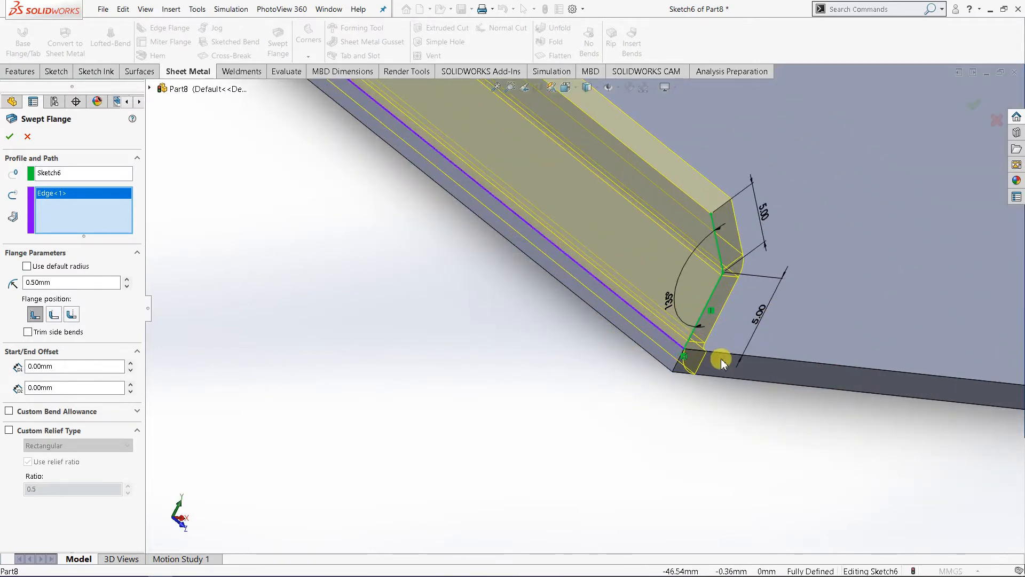
Add the plate's other three upper edges to the swept flange path so it runs around all four sides.
middle_click_drag(582, 224, 642, 181)
scroll(642, 182, "down", 1)
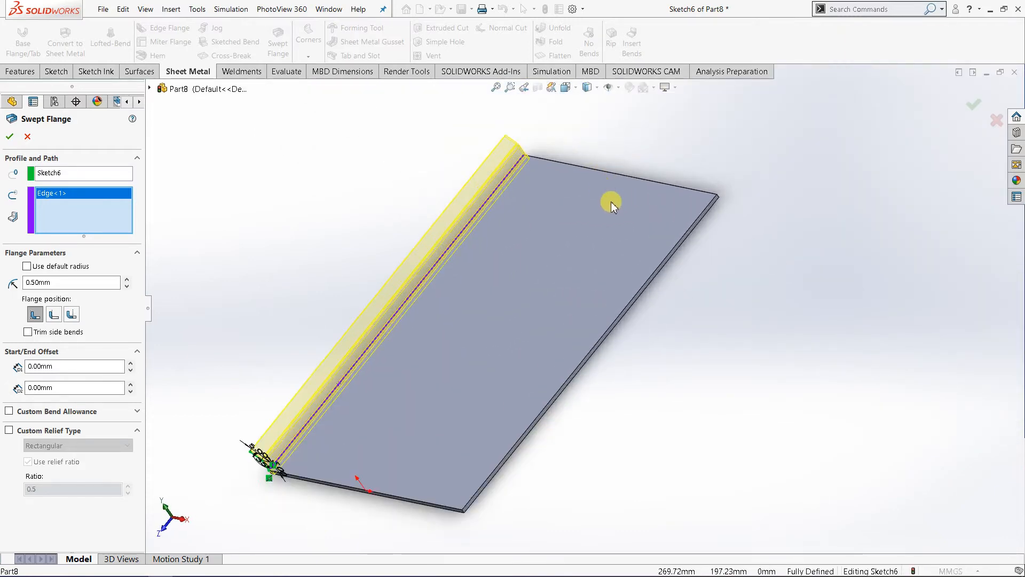
left_click(645, 178)
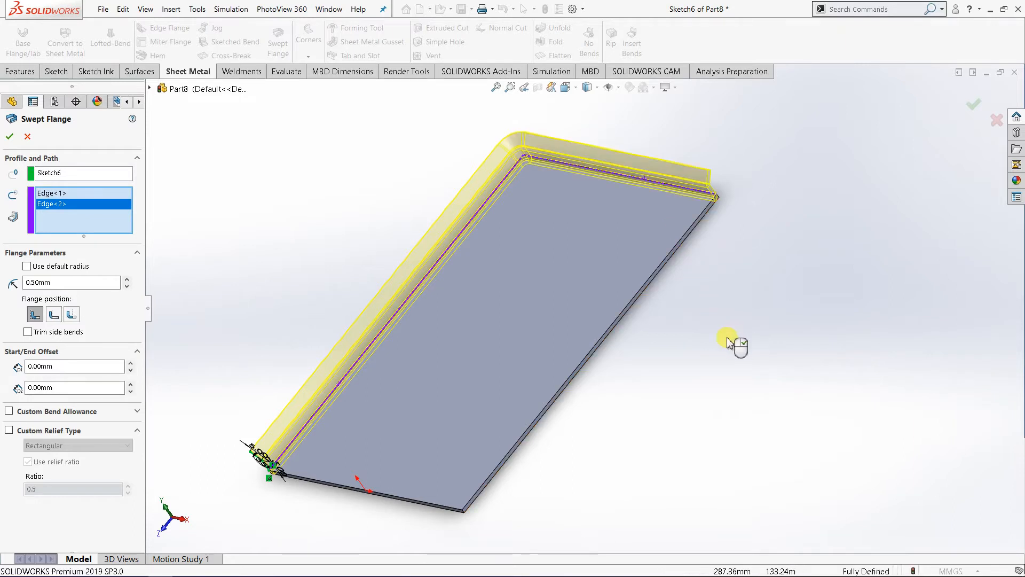
left_click(637, 294)
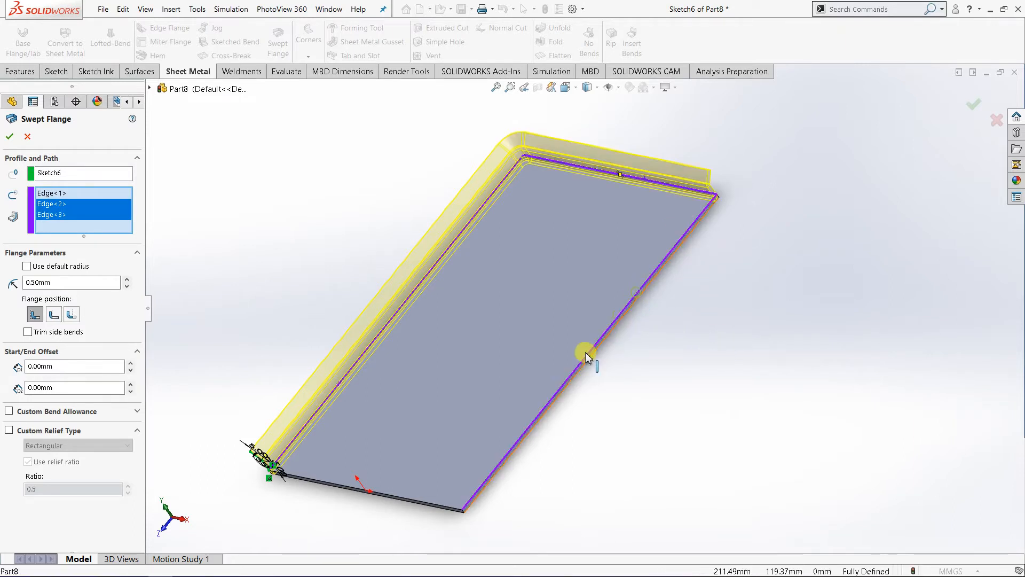
left_click(393, 496)
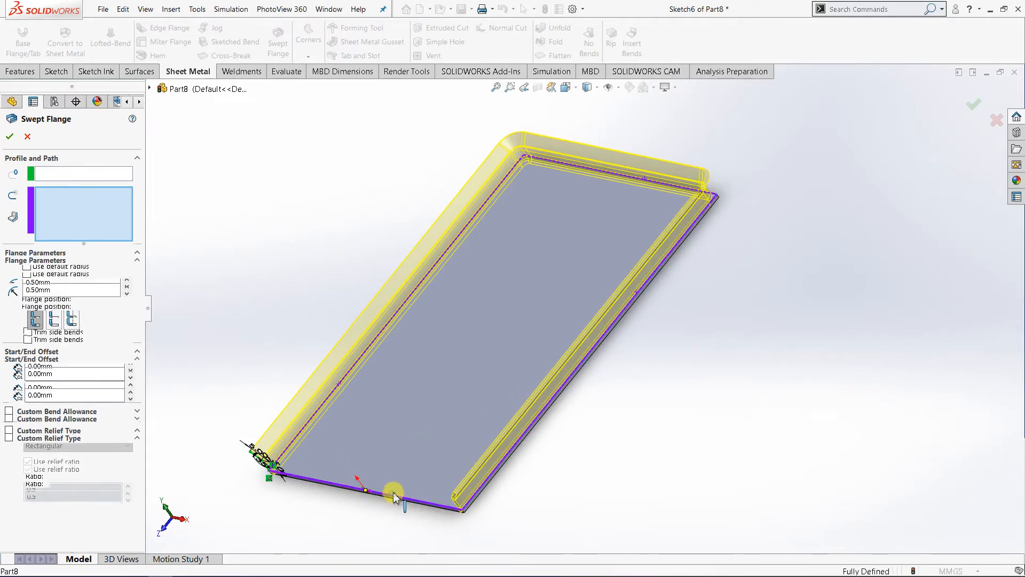
Set the swept flange's bend radius to 1 mm.
middle_click_drag(534, 517, 348, 185)
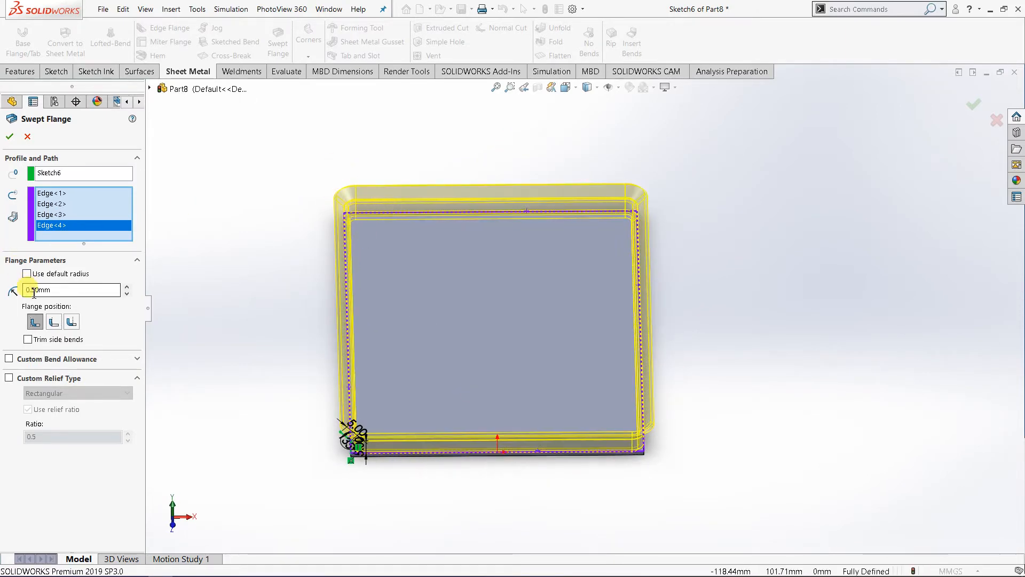
scroll(244, 238, "down", 2)
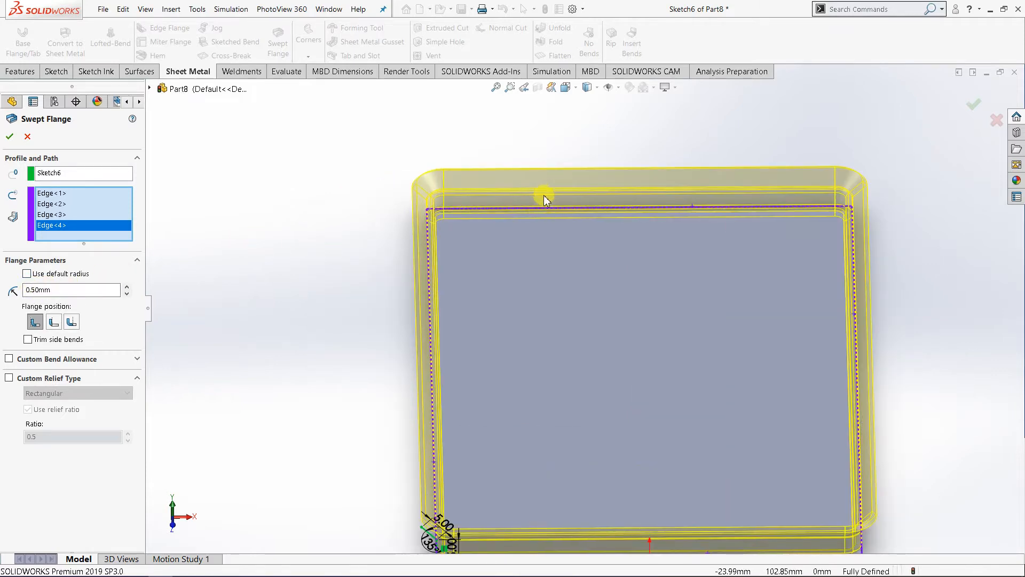
scroll(544, 198, "down", 2)
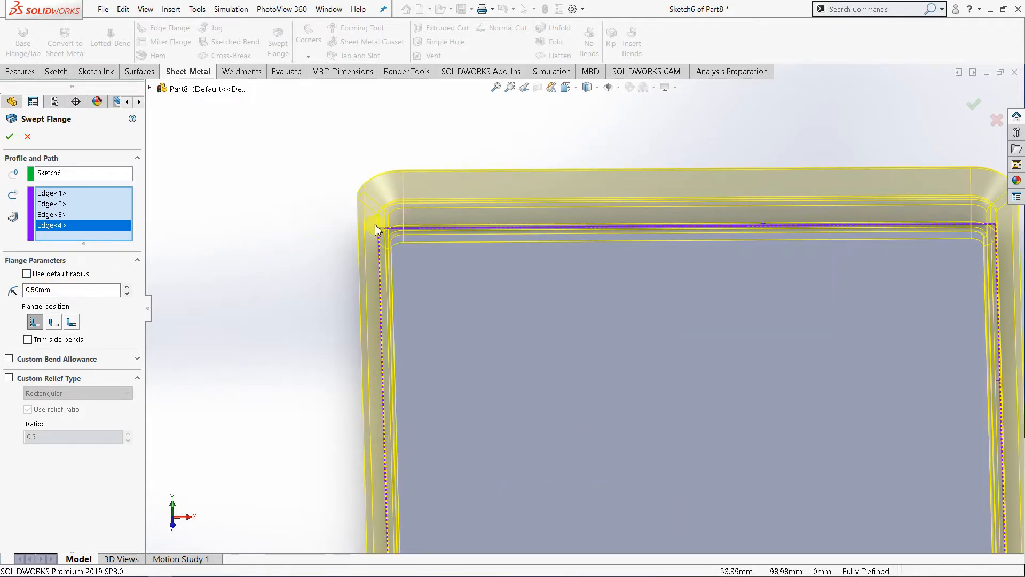
mouse_move(376, 229)
middle_mouse_down()
mouse_move(394, 251)
mouse_move(432, 266)
mouse_move(387, 230)
middle_mouse_up()
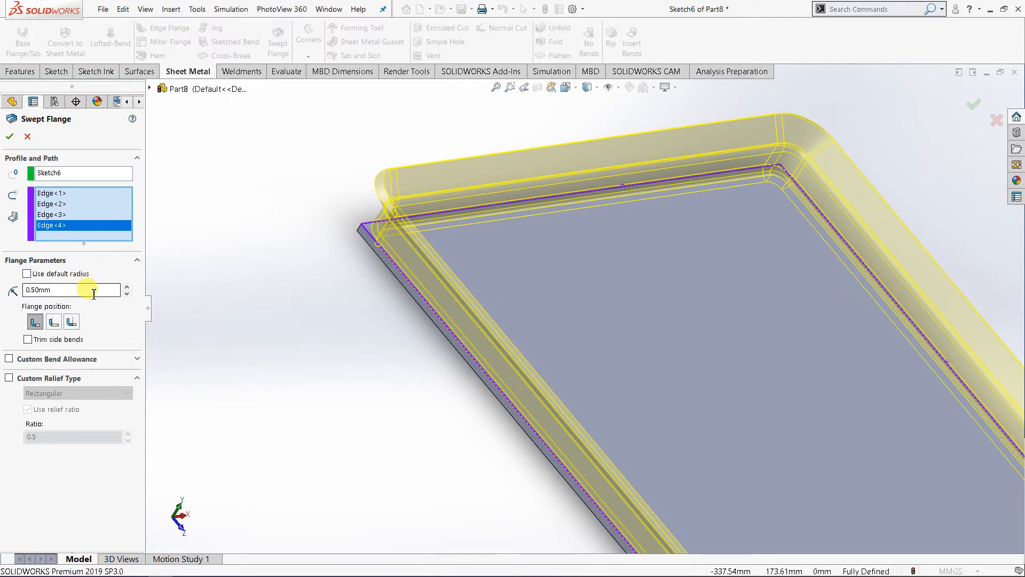
left_click(124, 286)
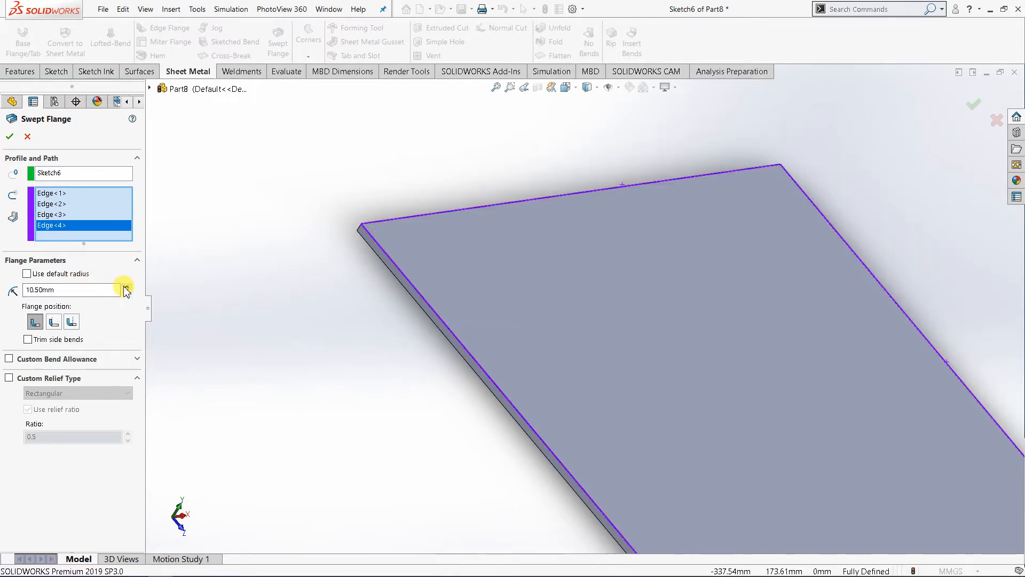
double_click(105, 290)
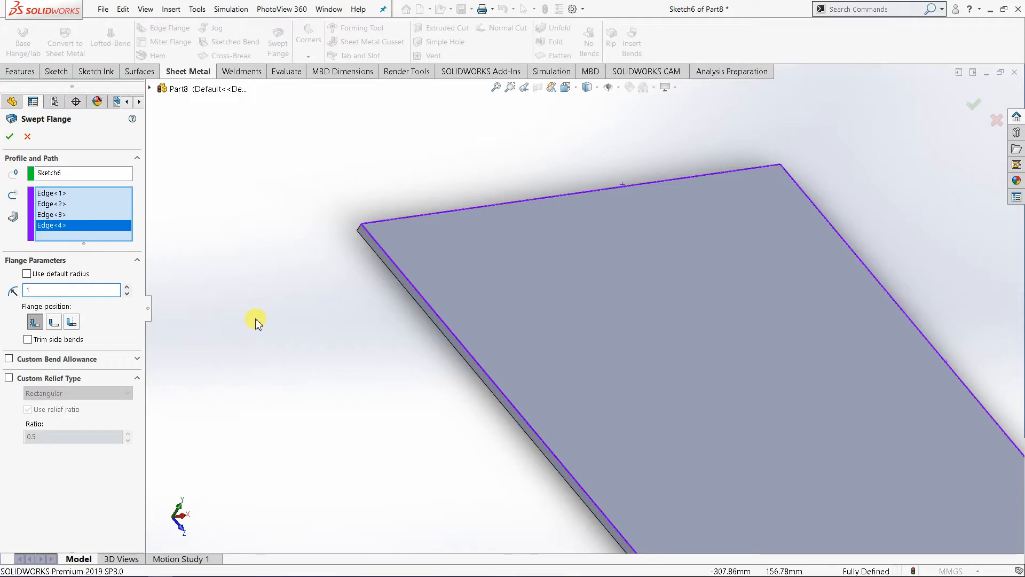
type("1")
key("Return")
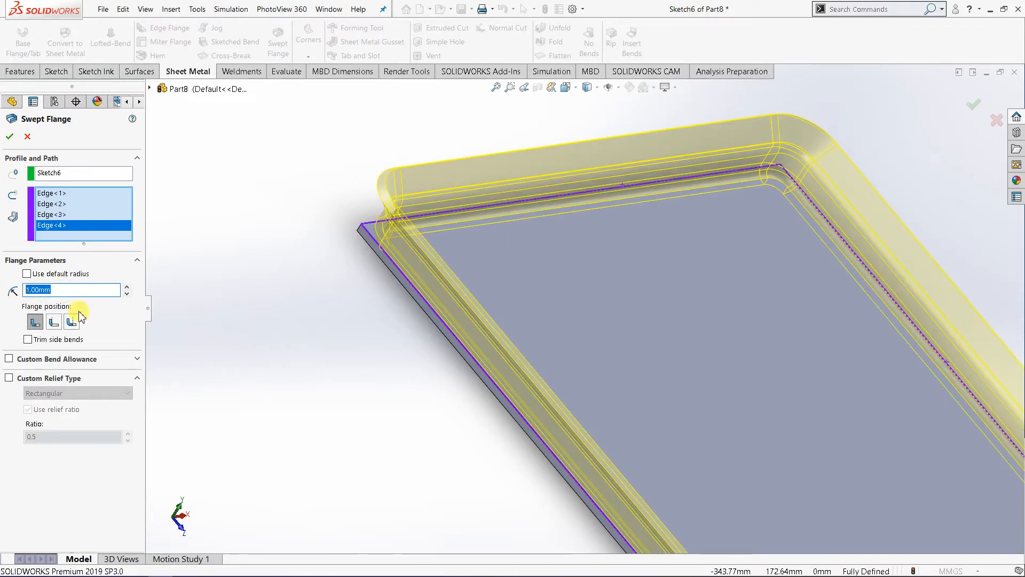
Try a 2 mm bend radius on the swept flange preview, and return it to 1 mm.
type("2")
key("Return")
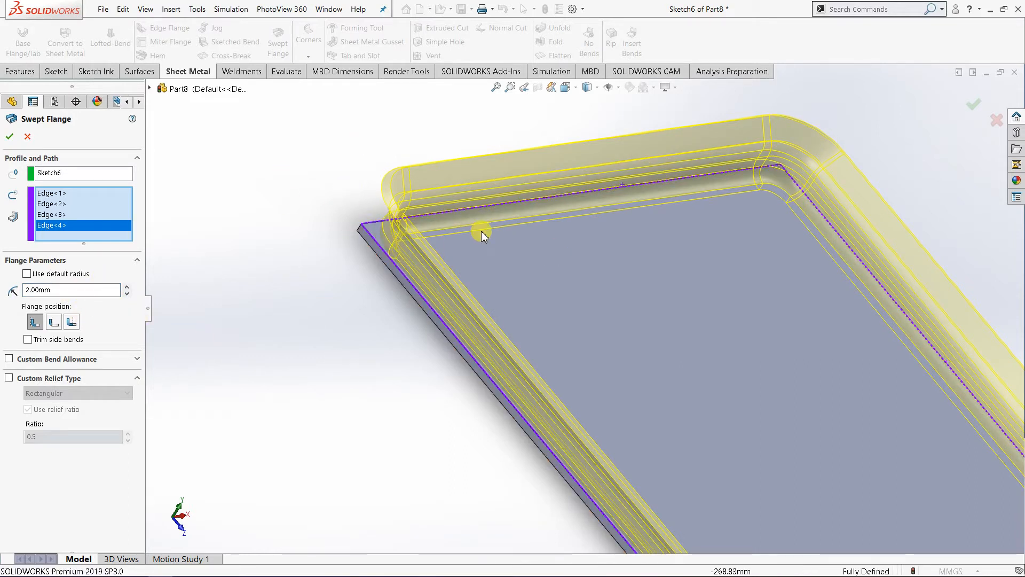
type("1")
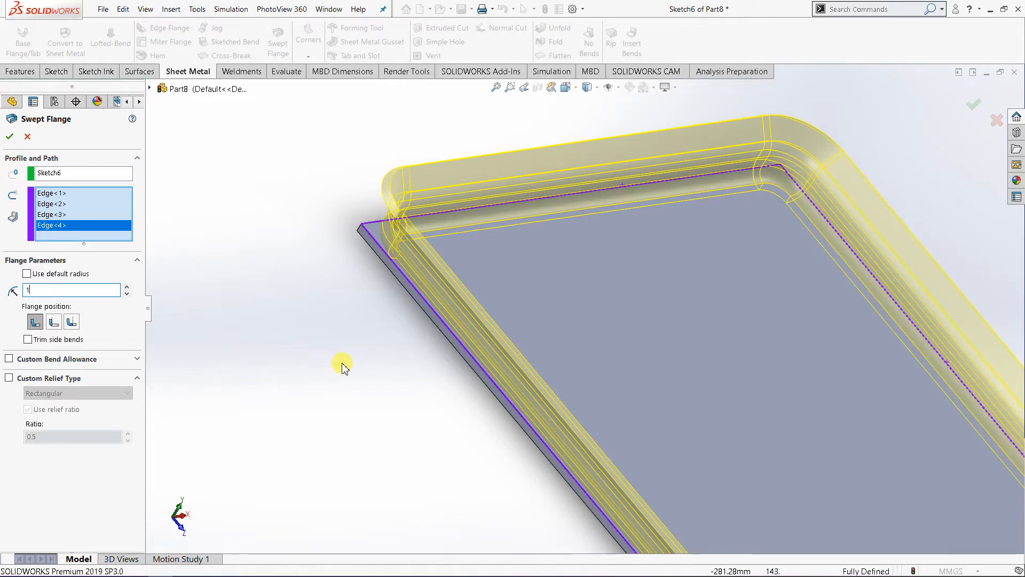
left_click(333, 405)
Compare the second and third flange position options at the profile corner, and return to the first option.
scroll(342, 403, "up", 5)
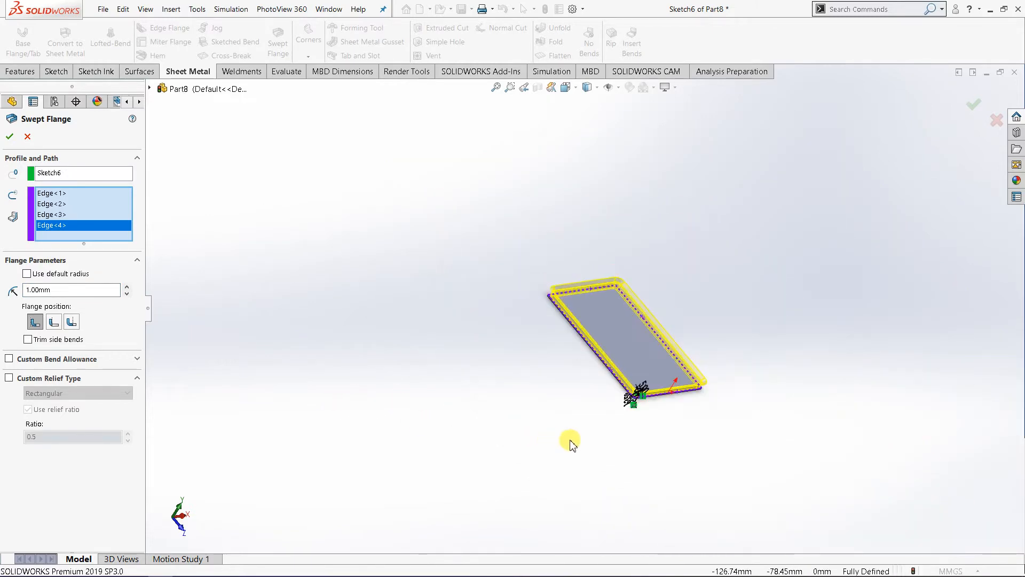
middle_click_drag(567, 439, 656, 347)
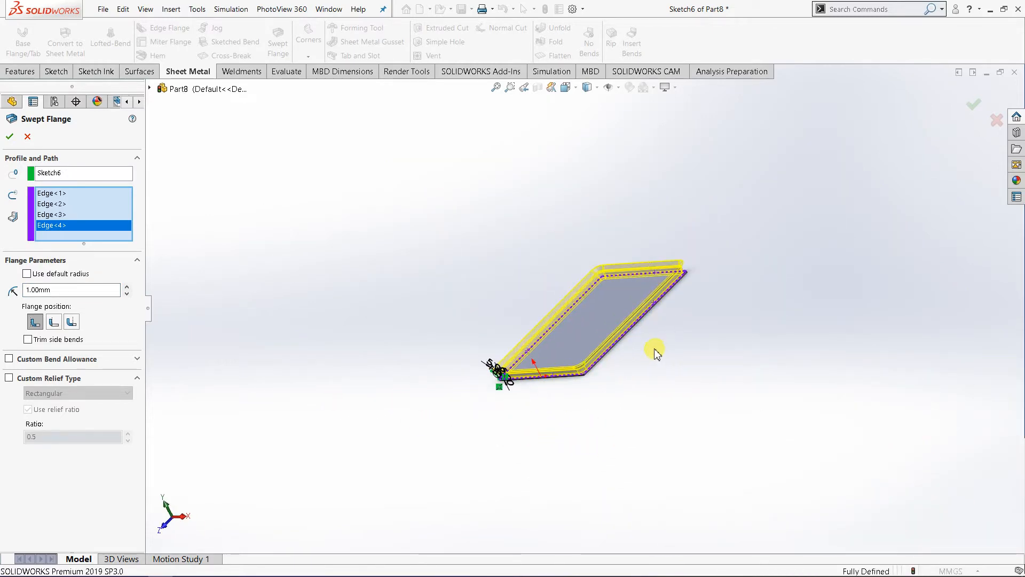
scroll(664, 359, "down", 3)
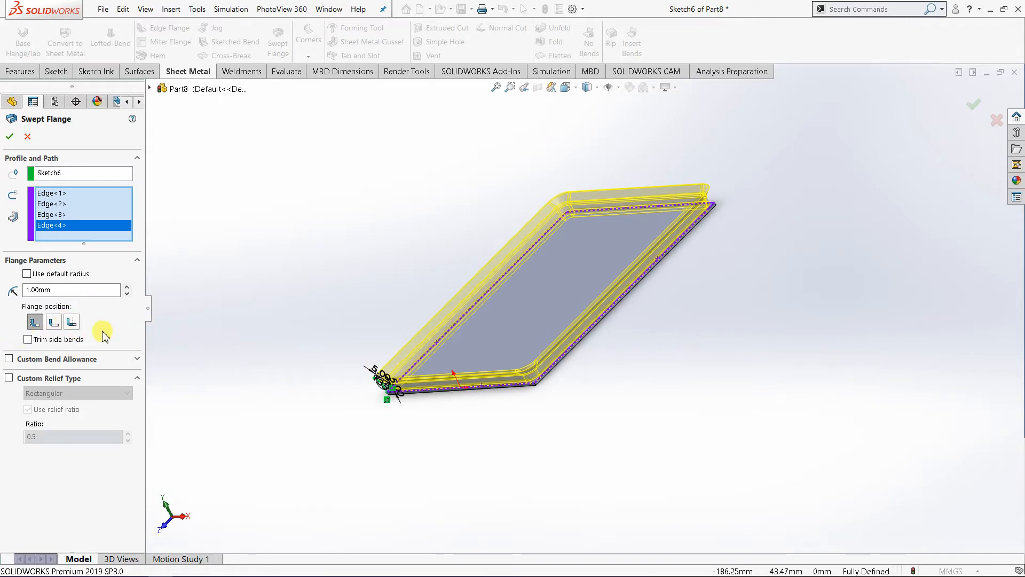
scroll(400, 354, "down", 5)
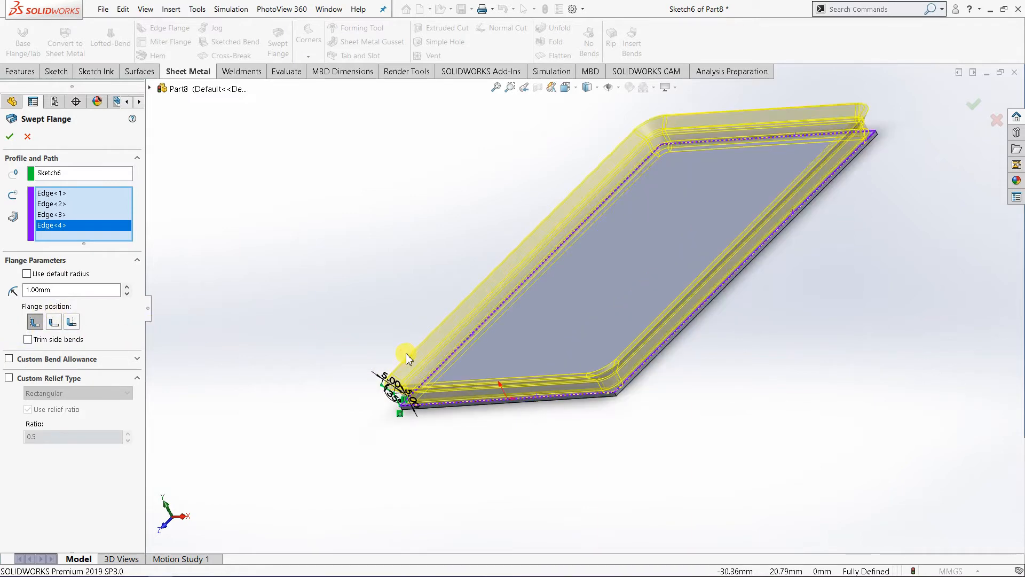
scroll(226, 418, "up", 4)
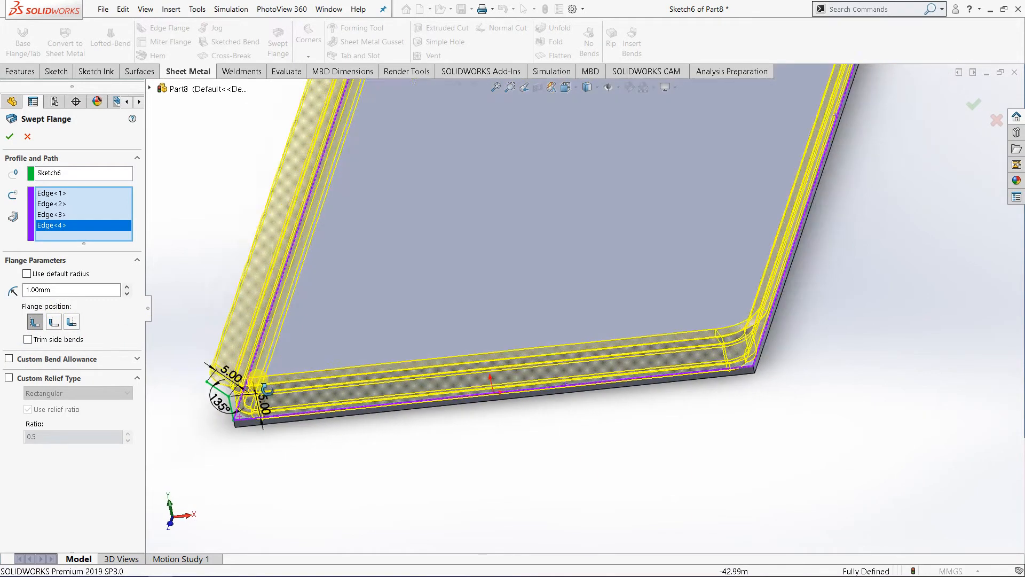
scroll(270, 359, "down", 5)
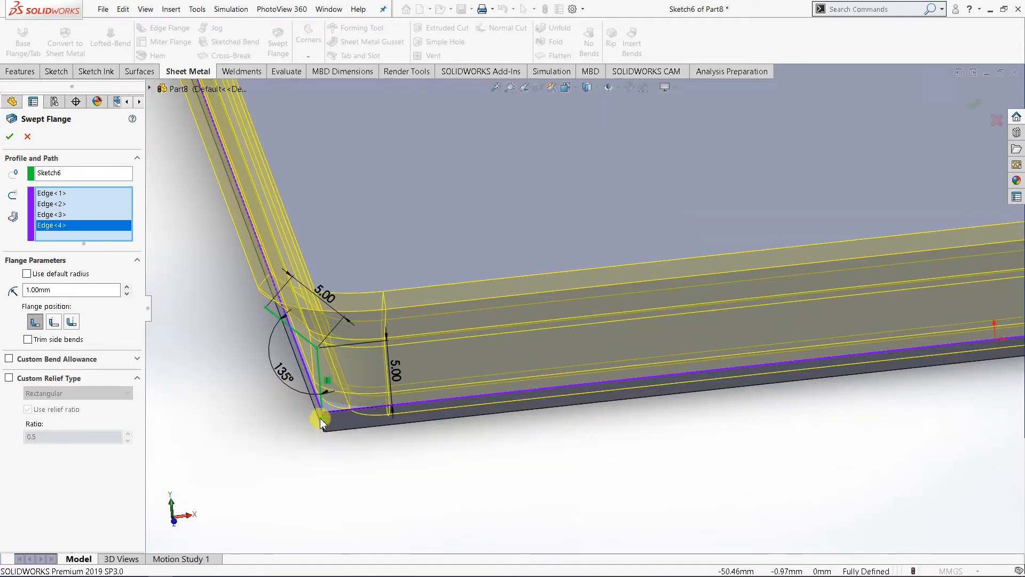
left_click(52, 324)
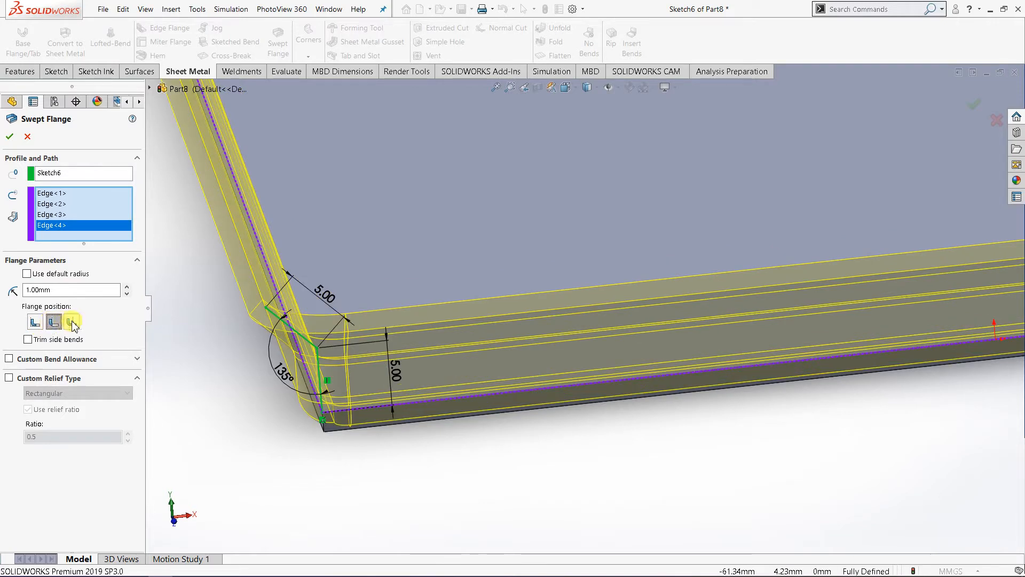
left_click(71, 322)
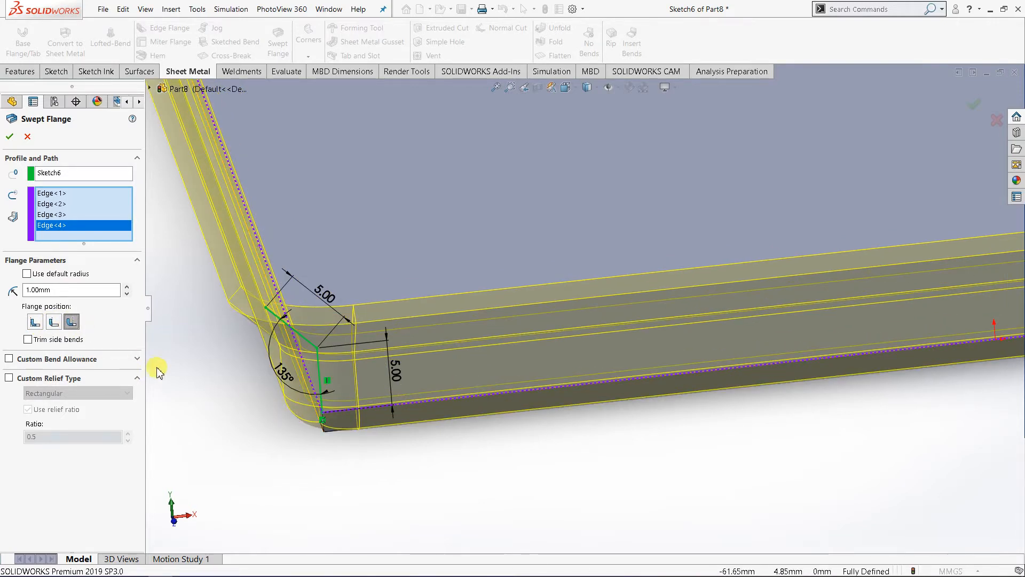
left_click(53, 323)
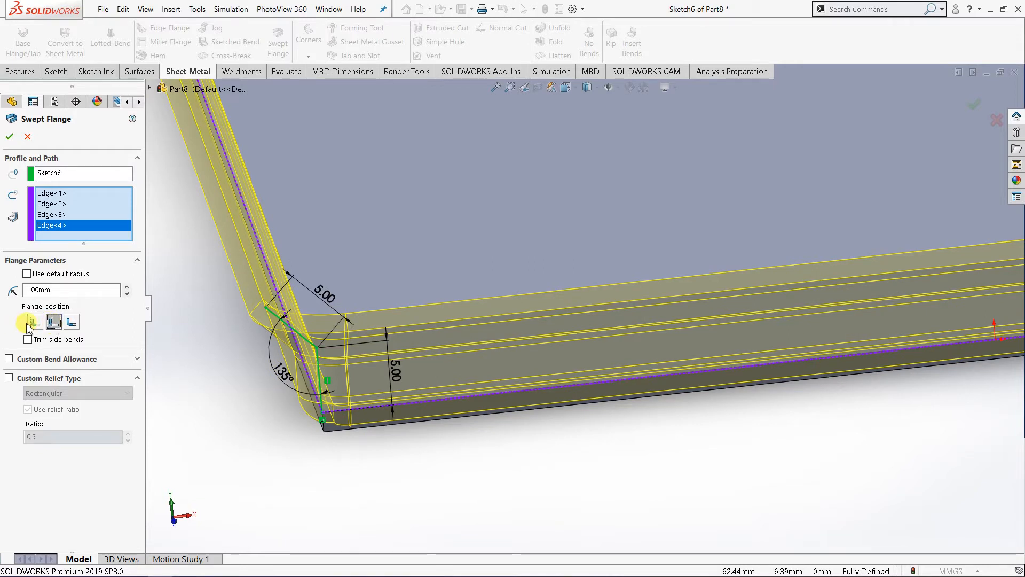
left_click(34, 323)
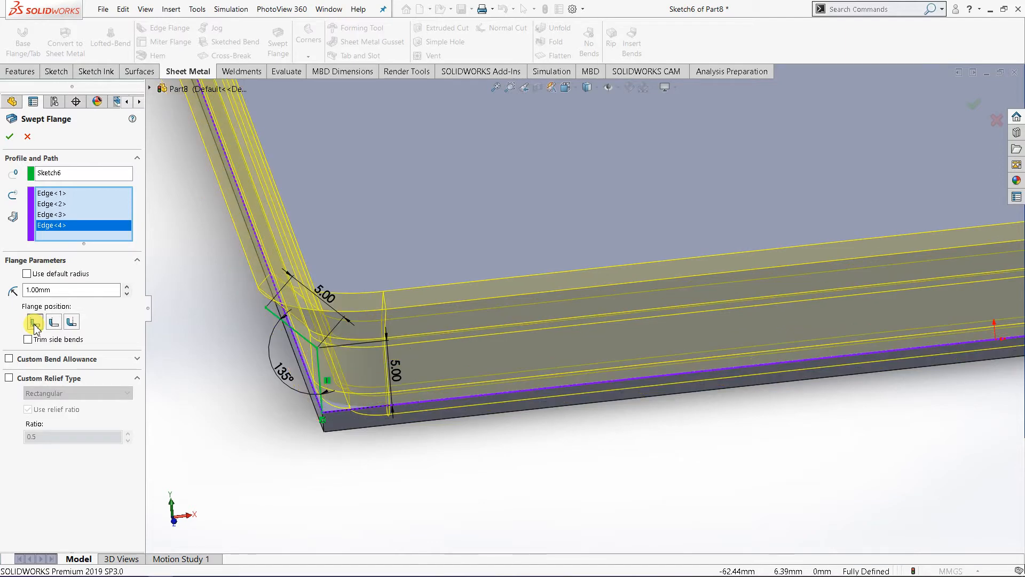
Accept the swept flange around the plate's four edges and clear the selection.
scroll(508, 468, "up", 8)
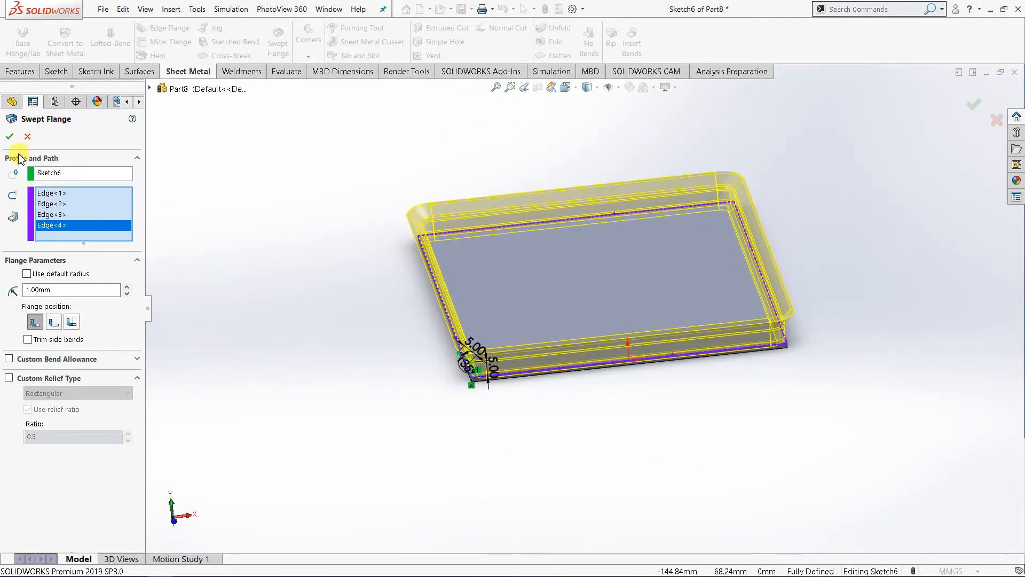
left_click(10, 137)
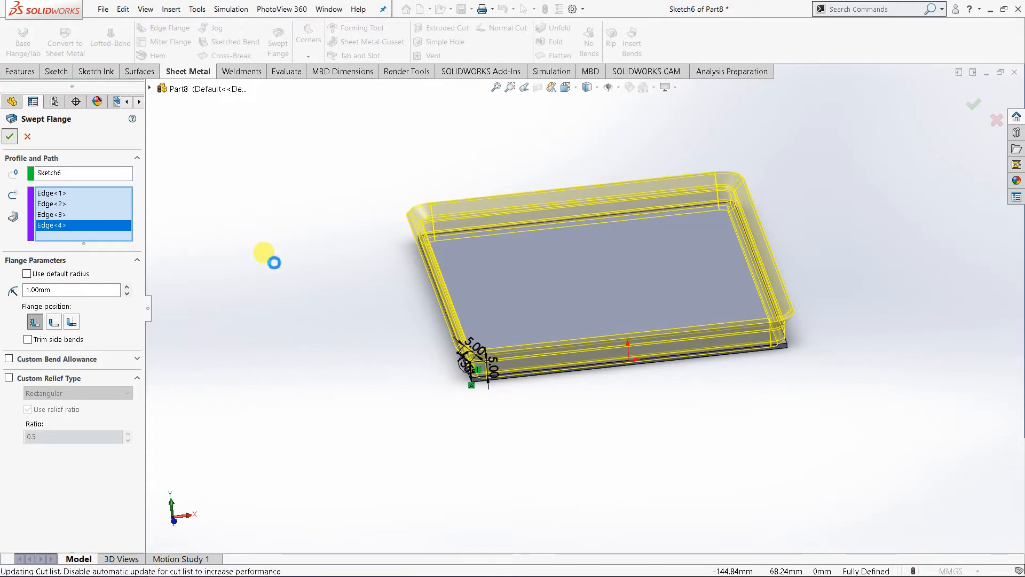
left_click(451, 430)
Examine the finished tray's swept rim and rounded corners from several angles and distances.
middle_click_drag(452, 430, 551, 453)
scroll(552, 367, "down", 2)
middle_click_drag(523, 406, 607, 394)
scroll(383, 200, "up", 3)
scroll(357, 236, "down", 2)
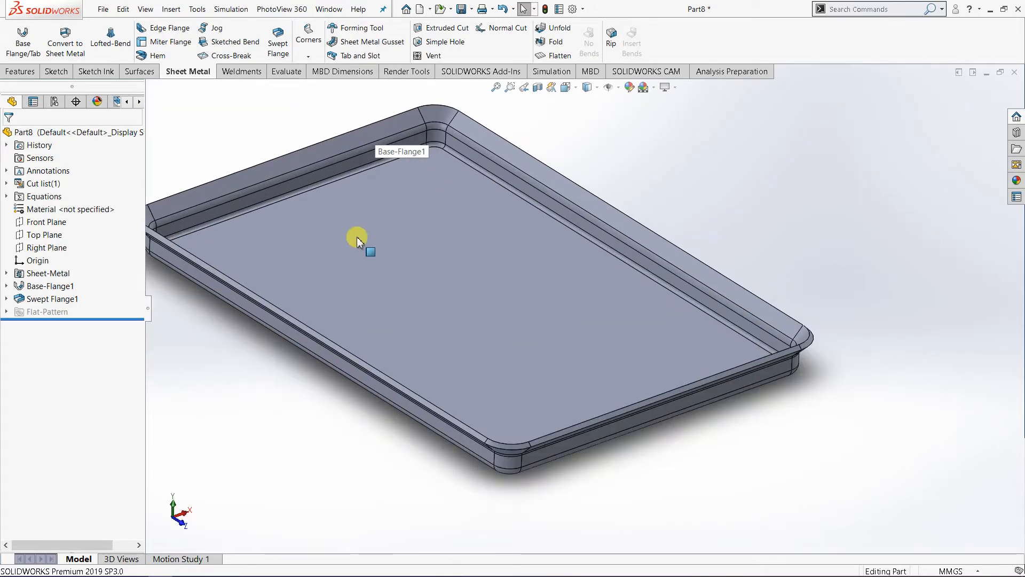
scroll(334, 239, "up", 2)
scroll(348, 252, "down", 2)
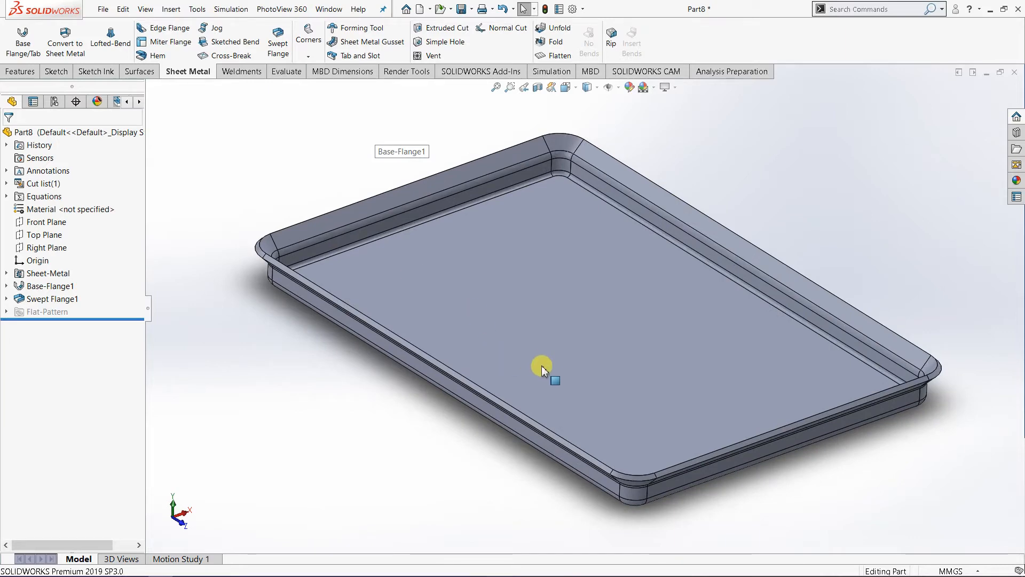
mouse_move(558, 395)
middle_mouse_down()
mouse_move(554, 348)
mouse_move(554, 380)
middle_mouse_up()
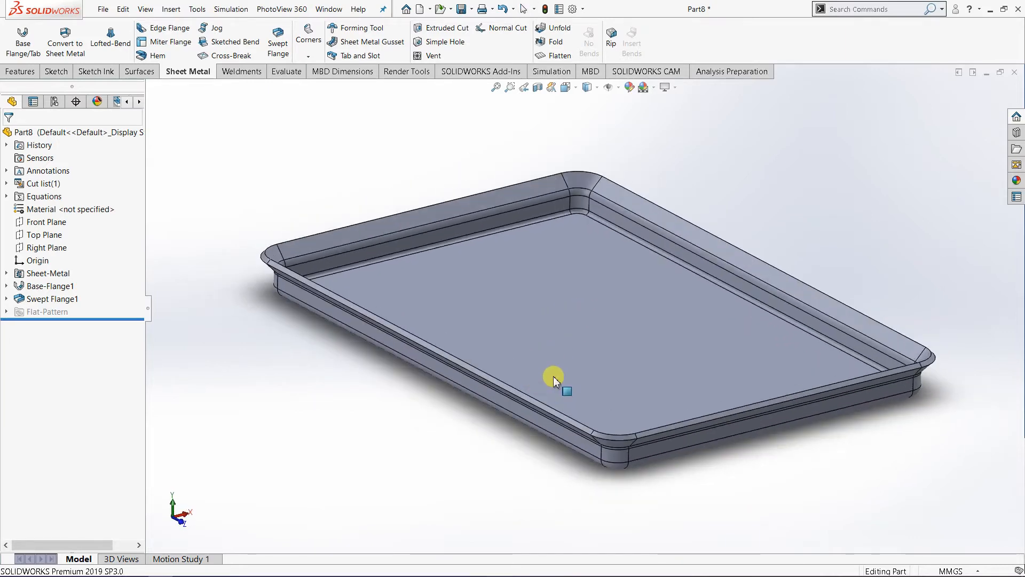
key("f")
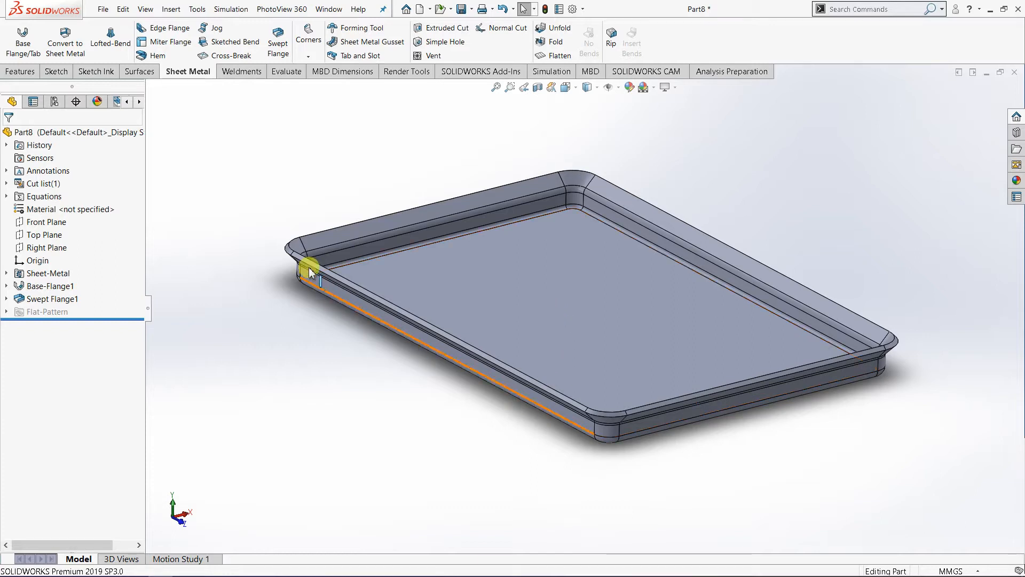
middle_click_drag(592, 463, 513, 484)
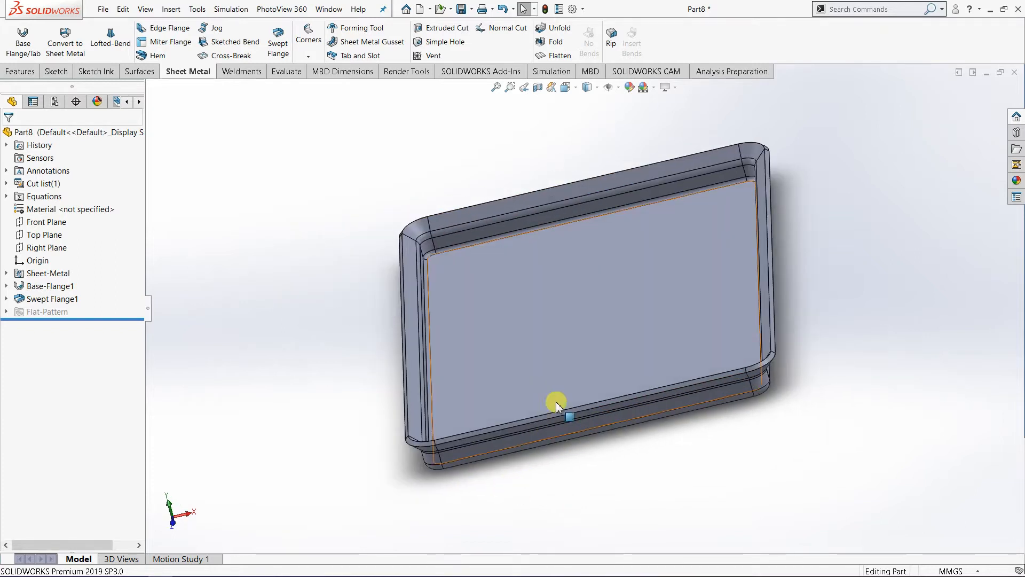
scroll(520, 430, "down", 5)
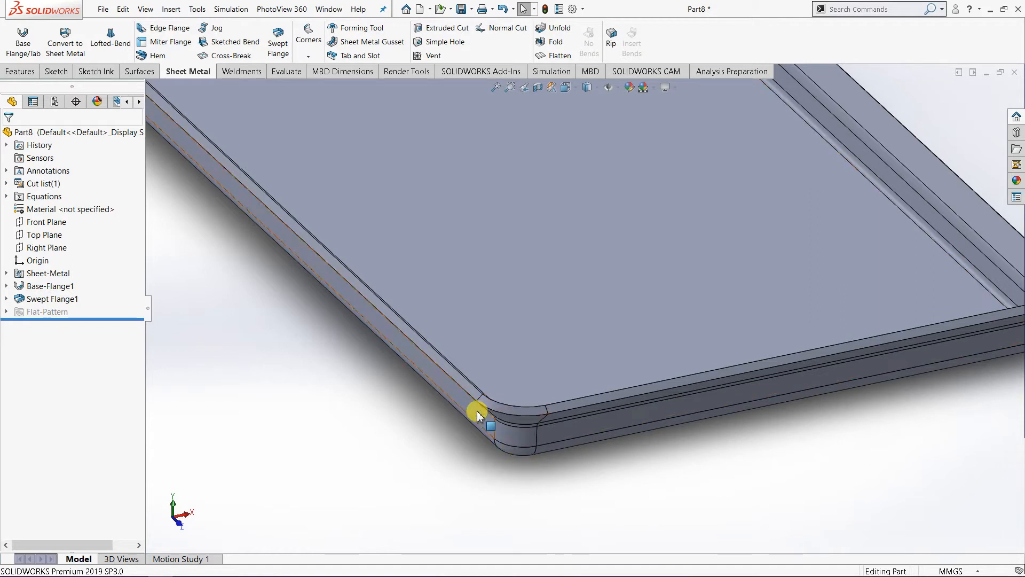
scroll(483, 411, "up", 3)
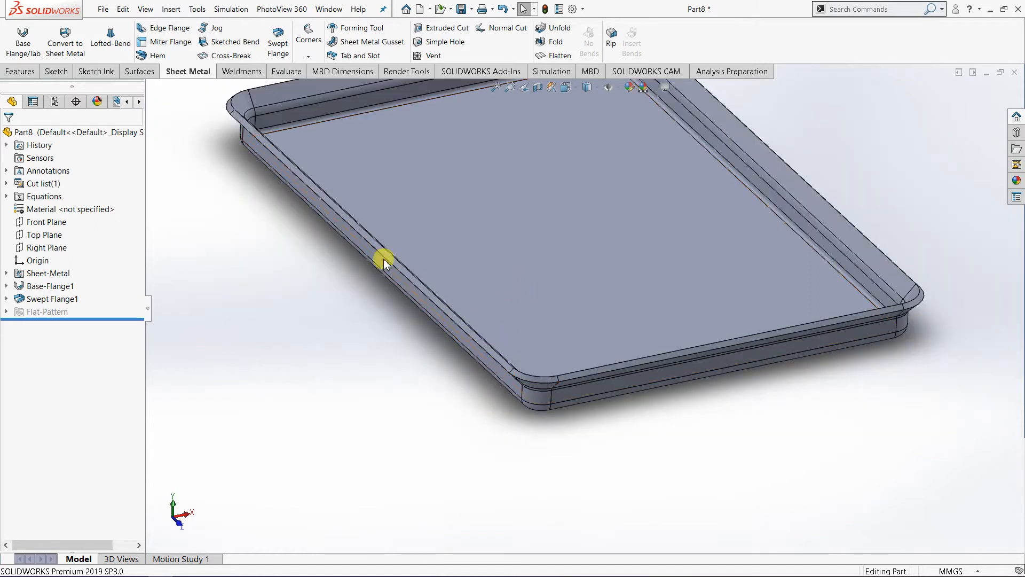
scroll(587, 333, "up", 4)
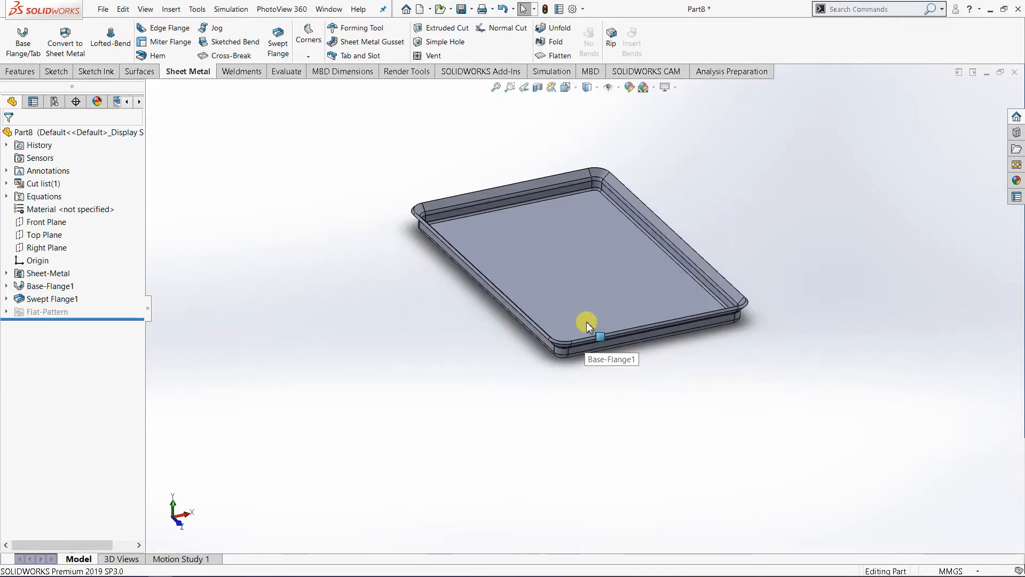
scroll(592, 323, "down", 3)
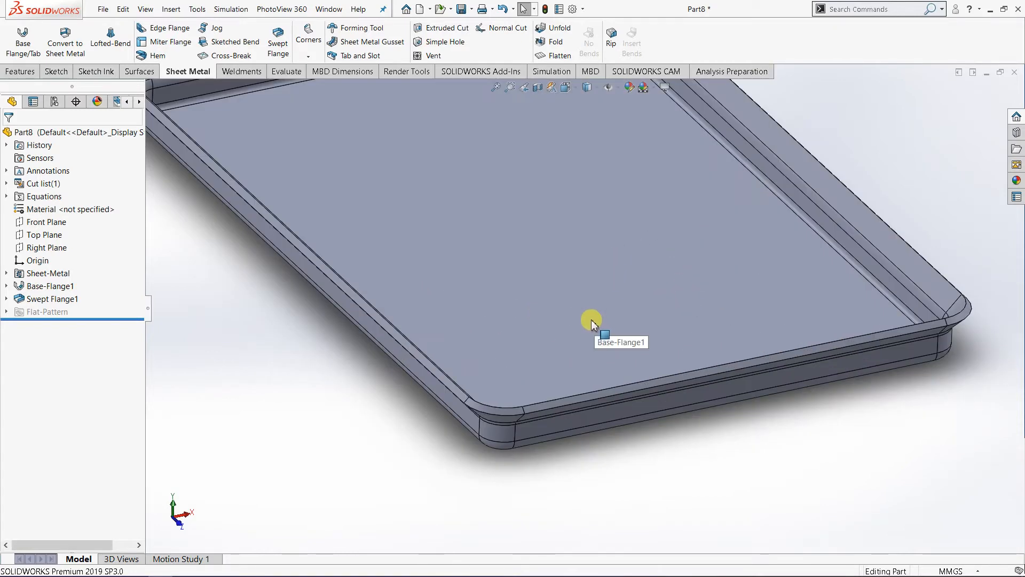
scroll(465, 231, "up", 4)
middle_click_drag(458, 229, 704, 283)
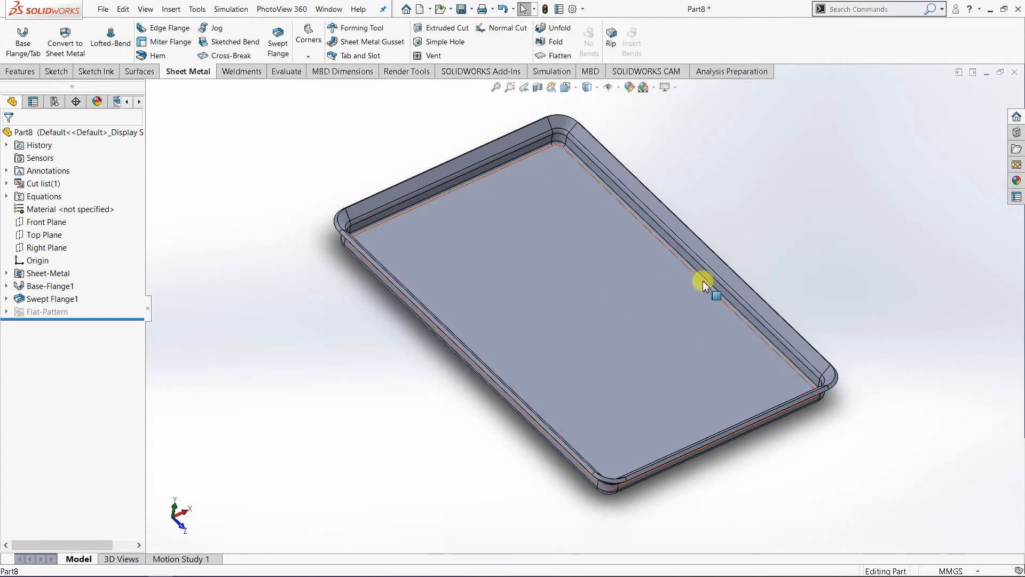
Suppress the existing swept flange feature around the plate.
middle_click_drag(530, 401, 519, 292)
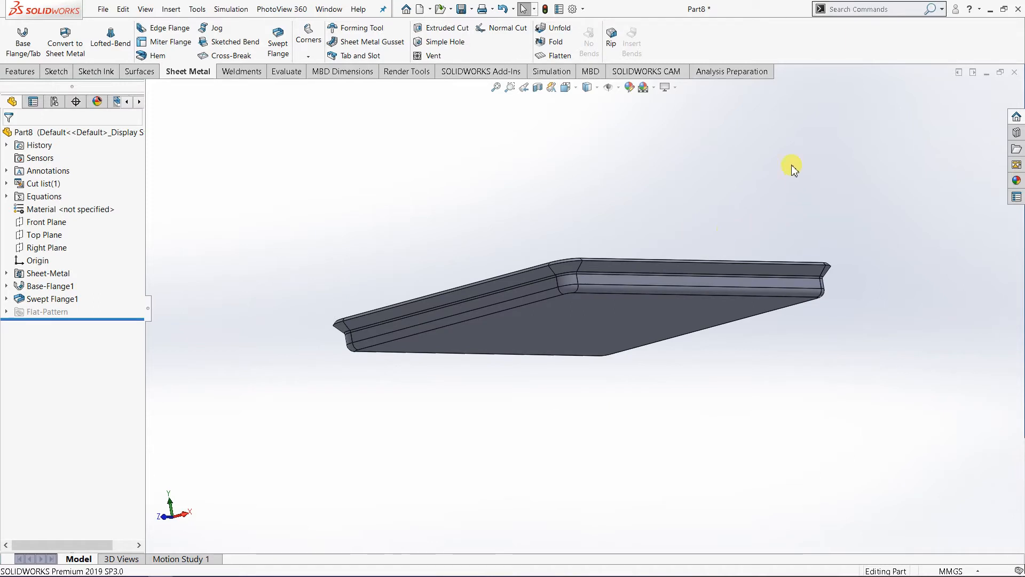
right_click(63, 299)
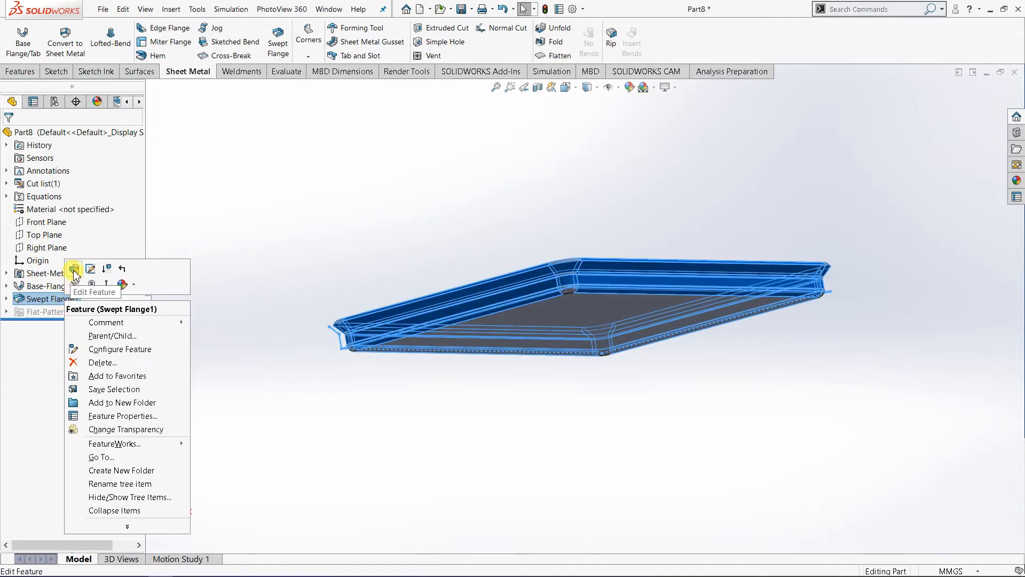
left_click(107, 270)
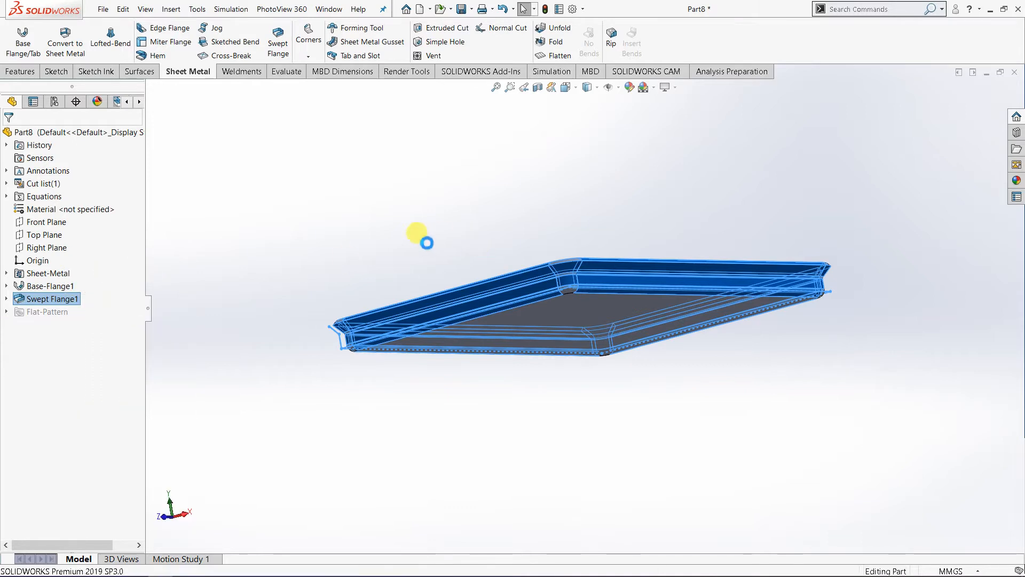
Start a sketch on the thin end face of the base flange's short side and view it face-on.
middle_click_drag(373, 289, 438, 344)
left_click(566, 87)
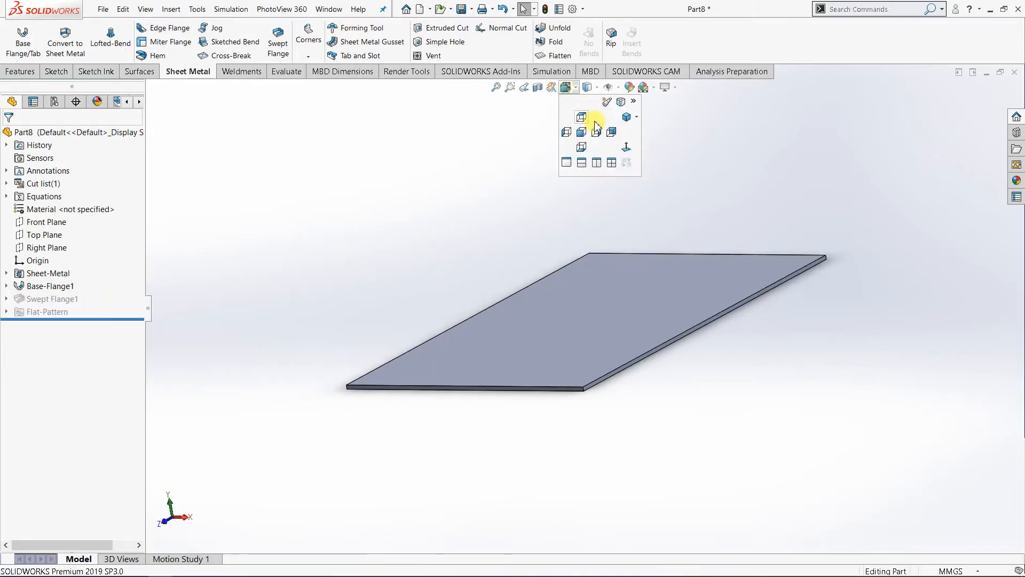
left_click(636, 117)
left_click(656, 131)
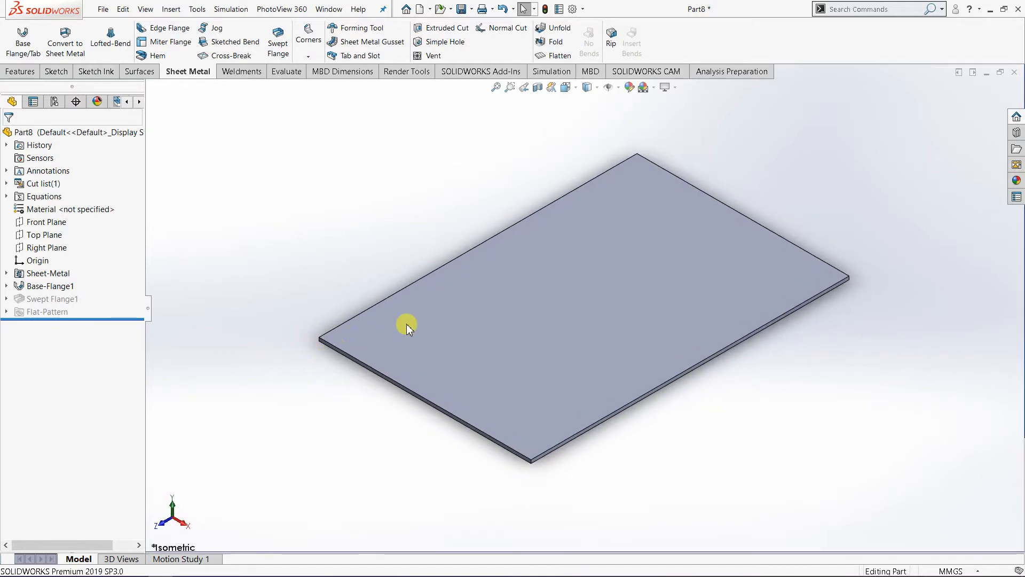
scroll(350, 353, "down", 5)
left_click(344, 345)
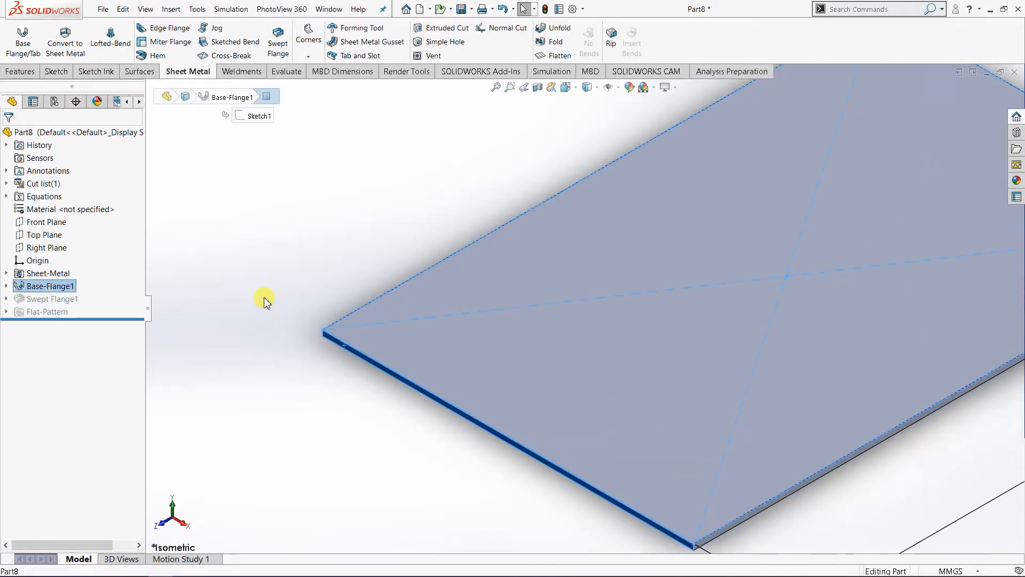
left_click(54, 74)
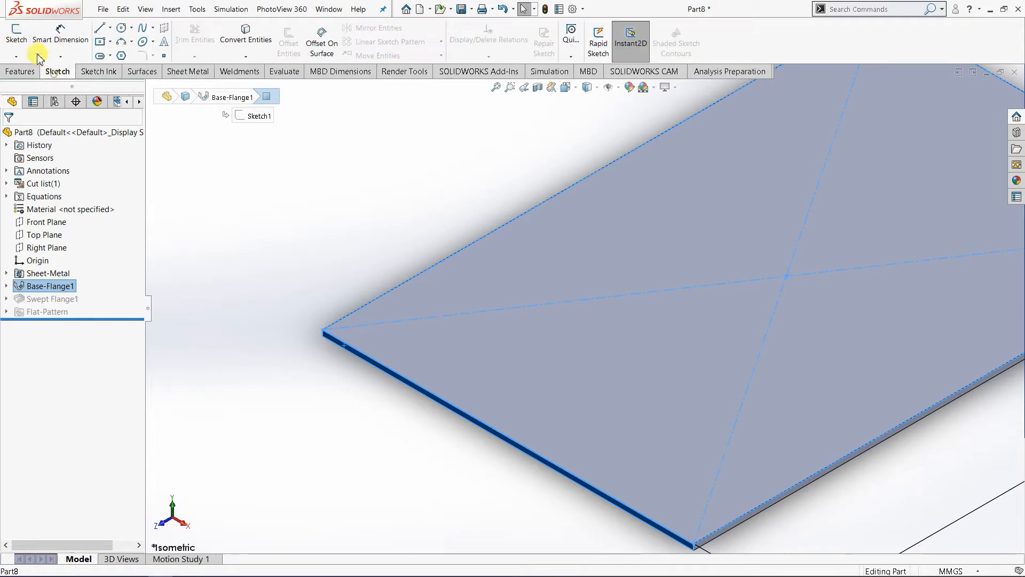
left_click(17, 37)
left_click(569, 91)
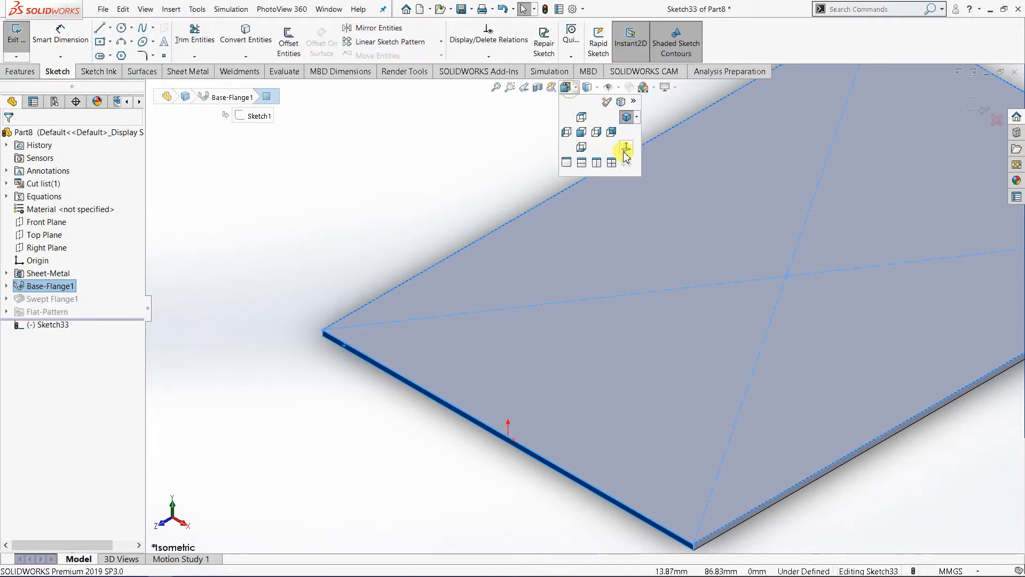
left_click(622, 150)
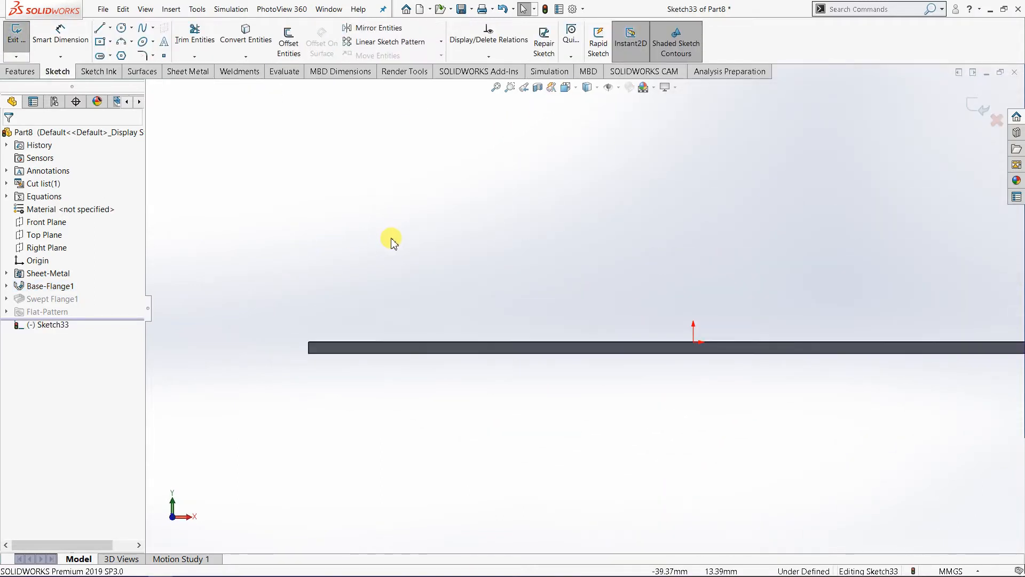
Sketch a vertical line about 9.1 mm up from the plate's upper corner, continuing into an inward-slanting line about 31.5 mm long.
left_click(101, 29)
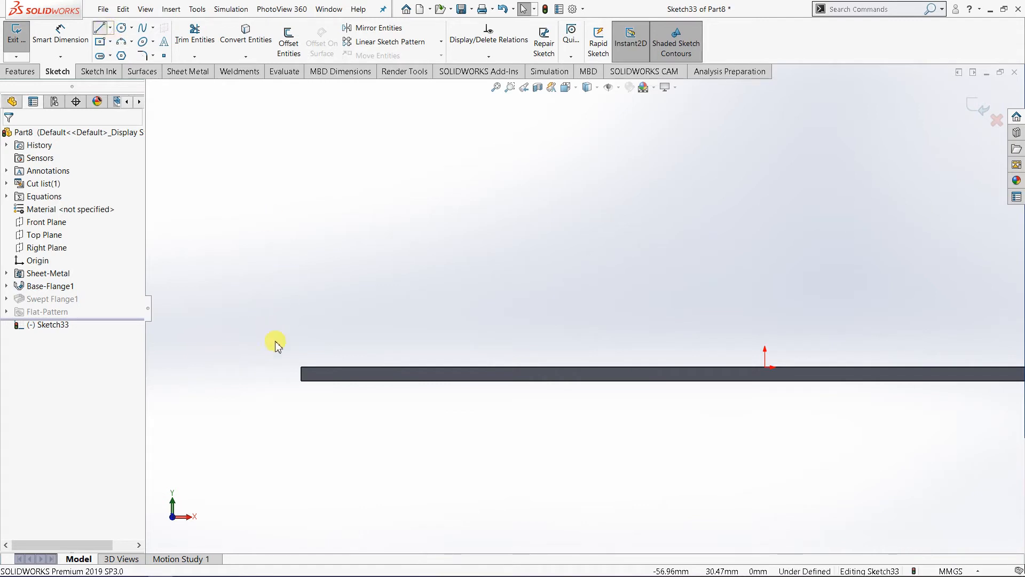
left_click(303, 367)
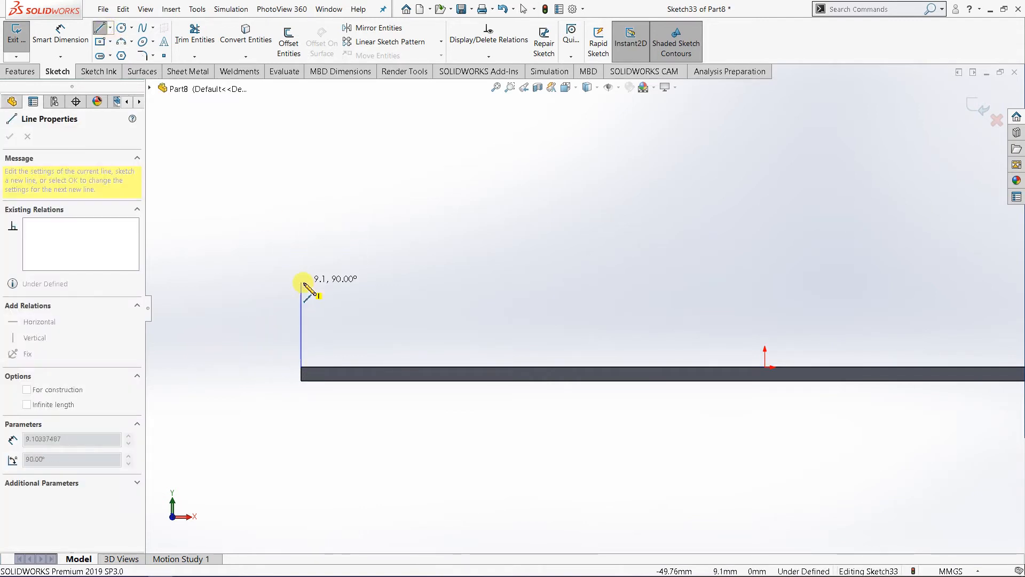
left_click(301, 283)
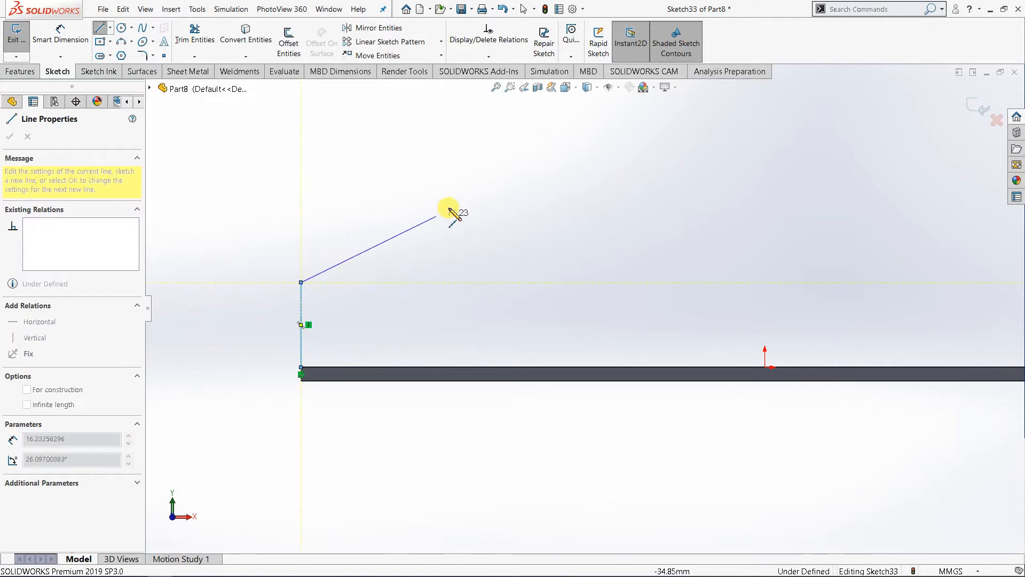
left_click(565, 156)
right_click(564, 157)
left_click(611, 168)
left_click(452, 174)
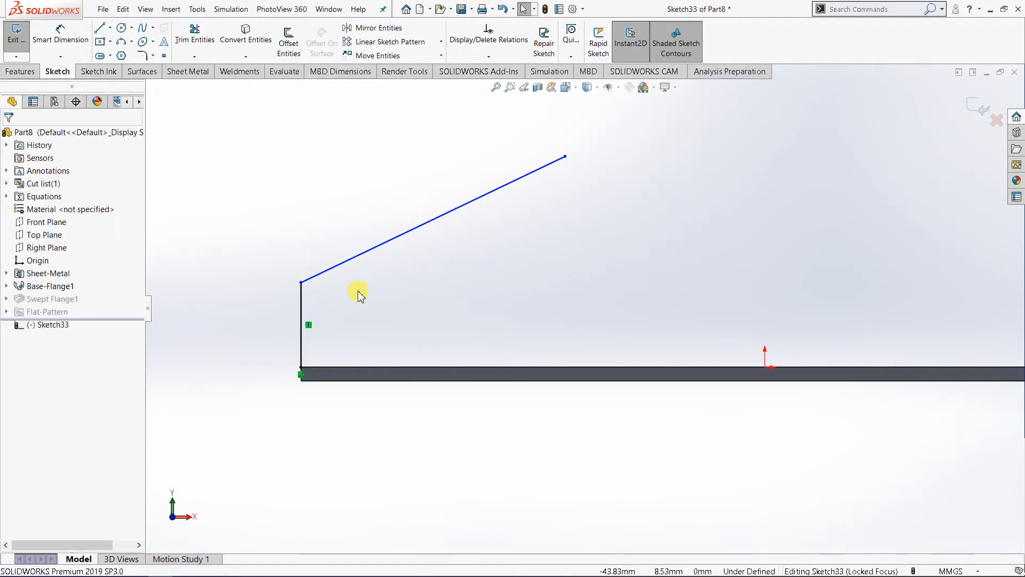
Dimension the profile's vertical line to 10 mm.
scroll(510, 301, "up", 3)
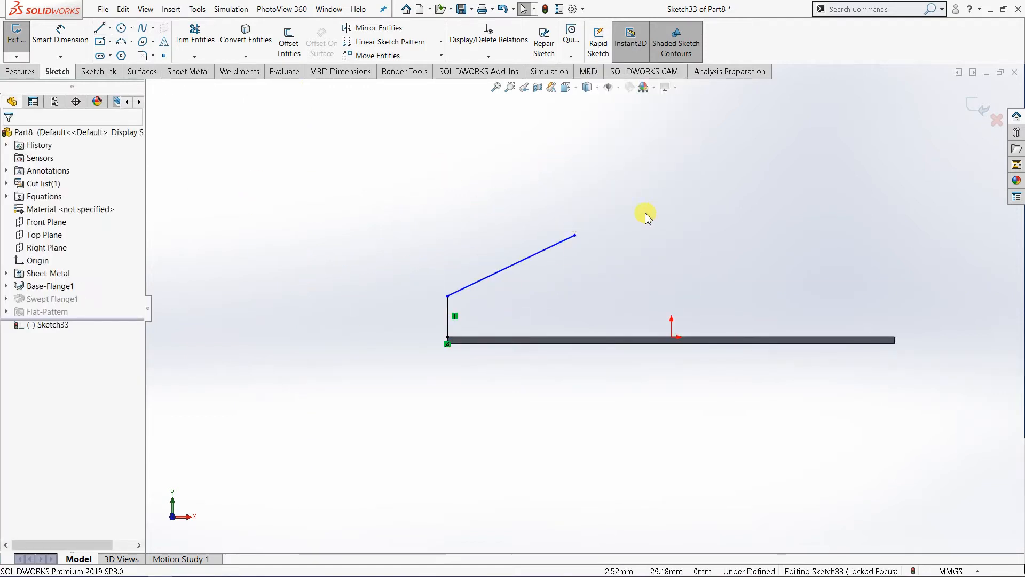
scroll(620, 251, "down", 2)
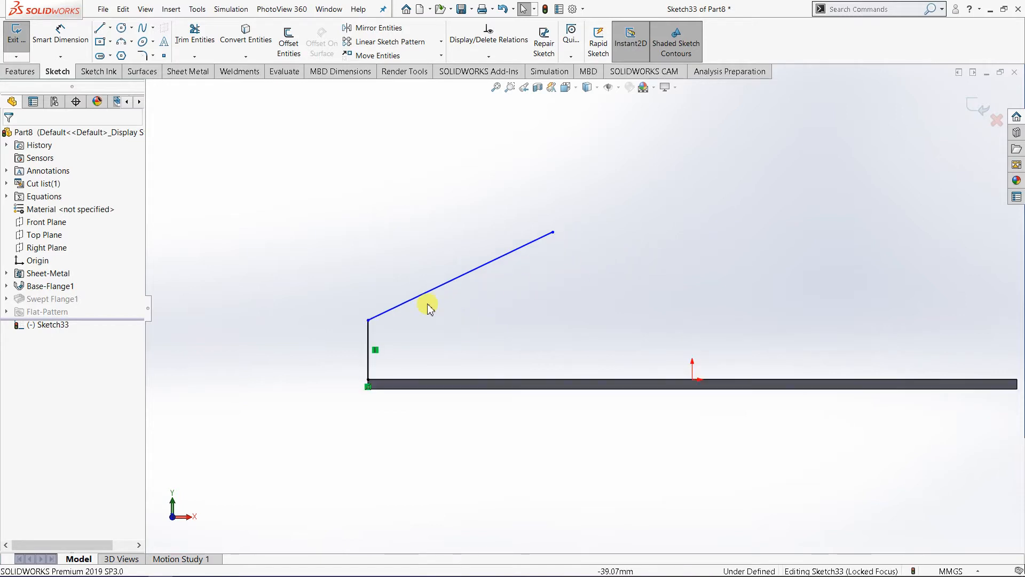
right_click(402, 190)
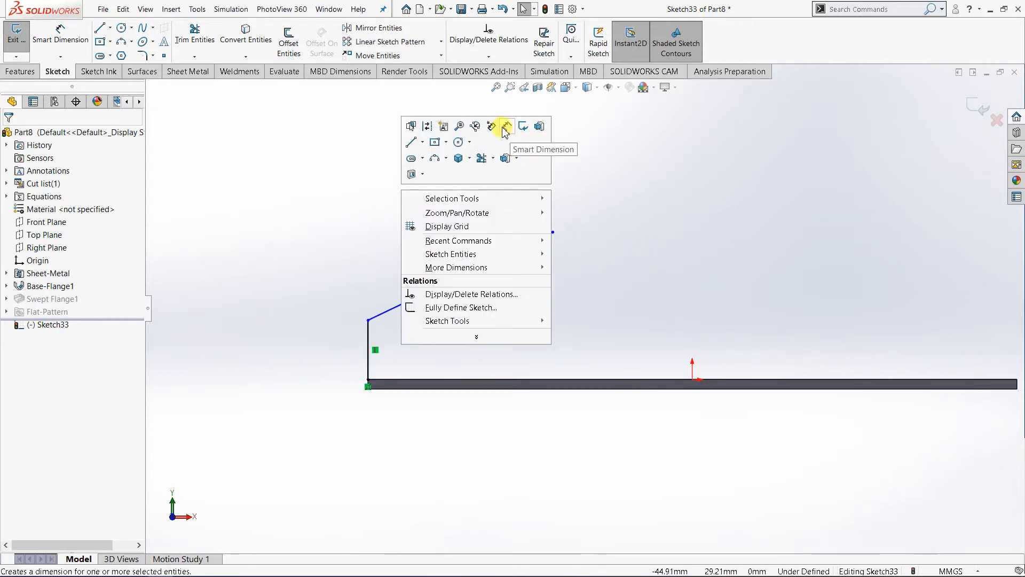
left_click(503, 130)
left_click(367, 348)
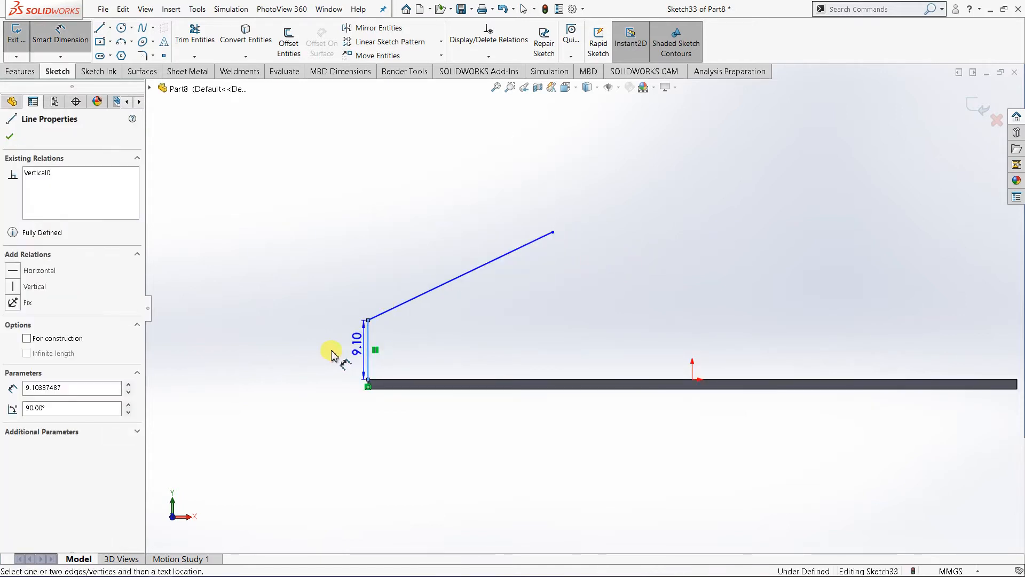
left_click(331, 347)
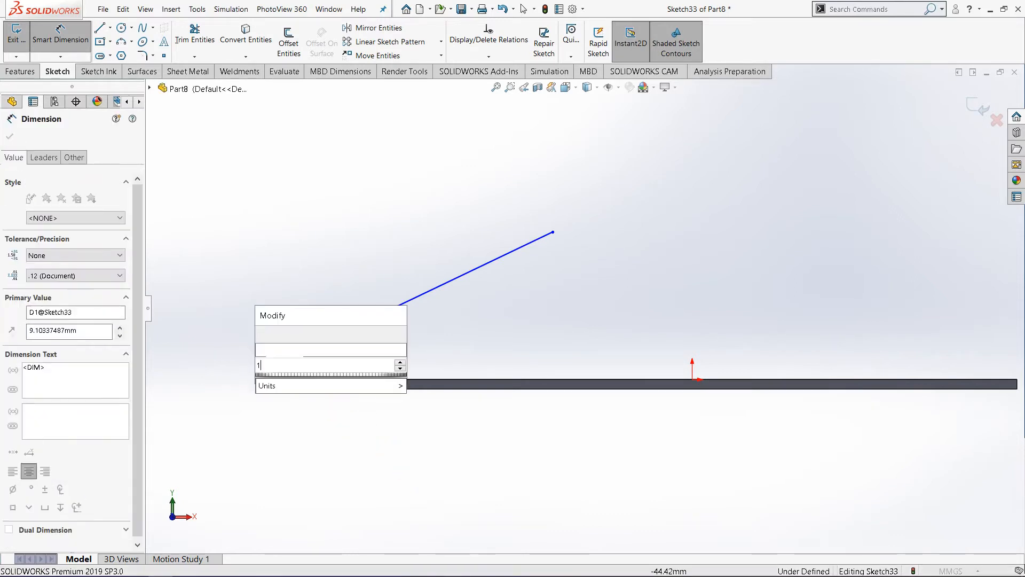
type("10")
left_click(262, 333)
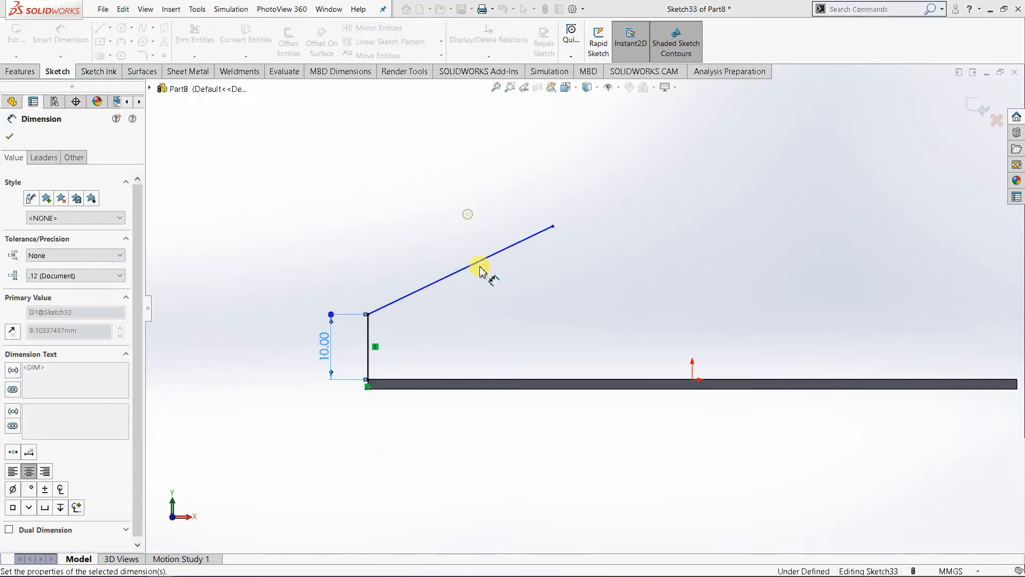
Dimension the profile's slanted line to 30 mm.
left_click(455, 260)
left_click(451, 241)
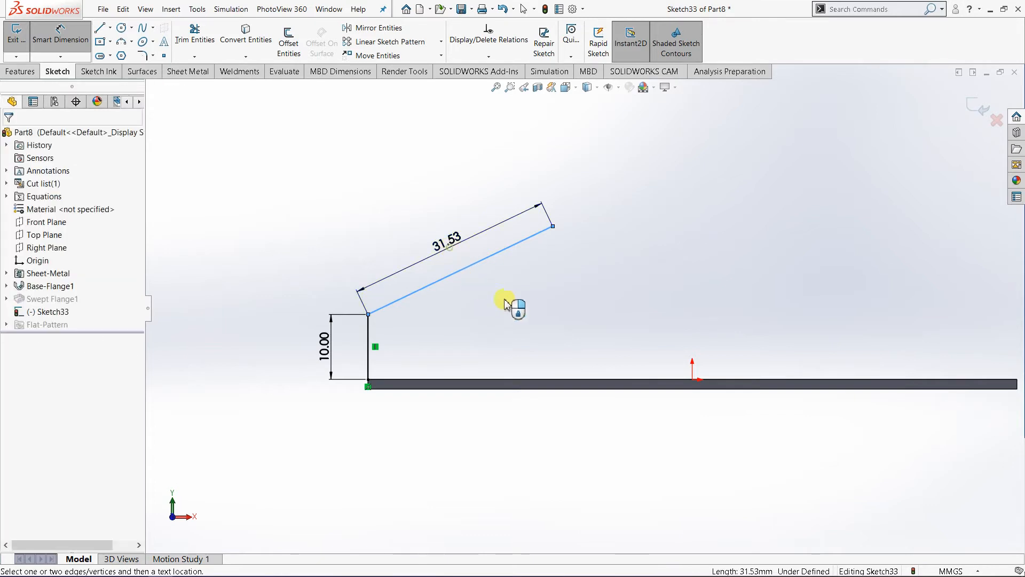
type("30")
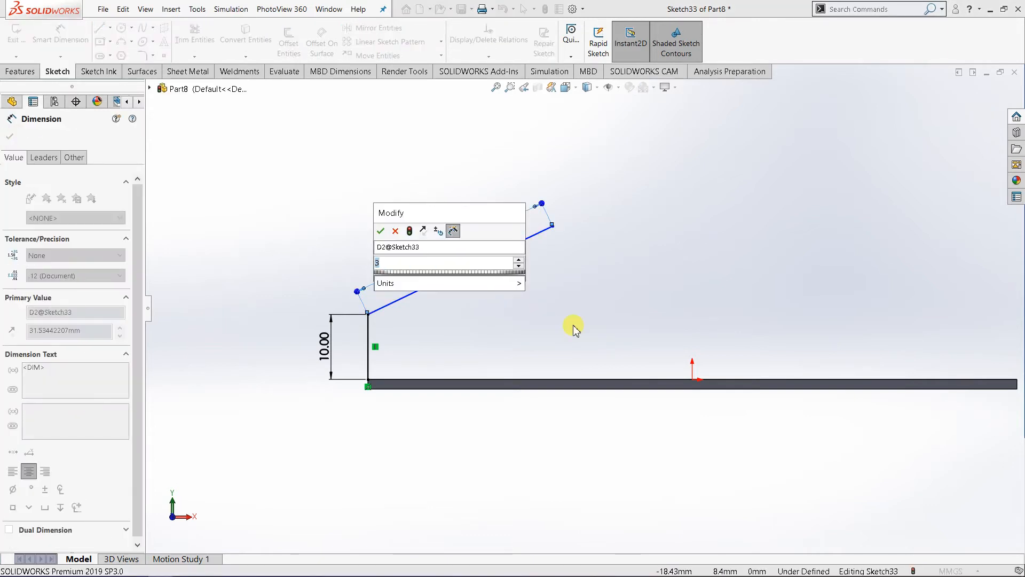
left_click(381, 233)
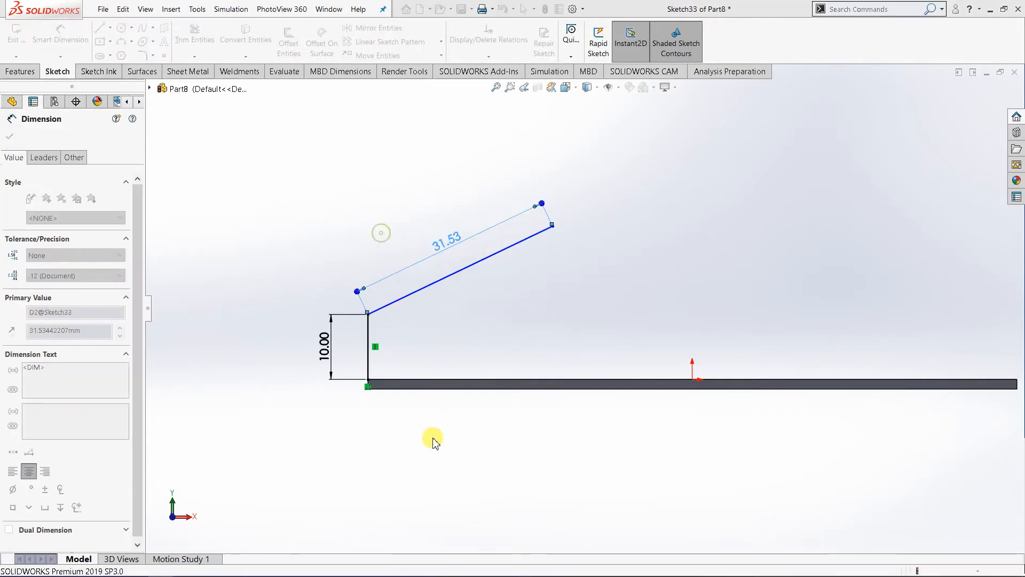
Dimension the angle between the vertical and slanted lines to 120° and end dimensioning.
left_click(389, 332)
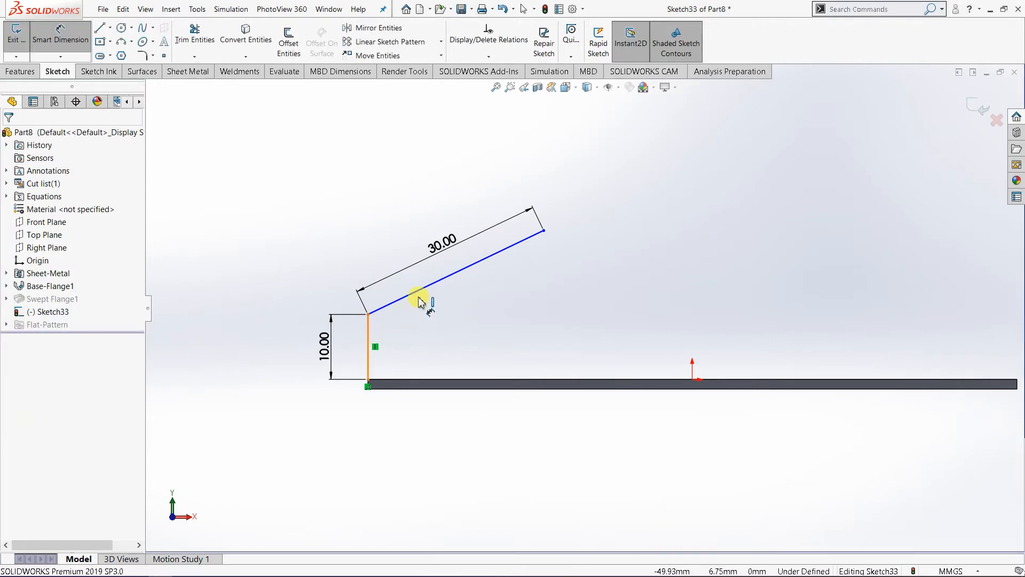
left_click(421, 290)
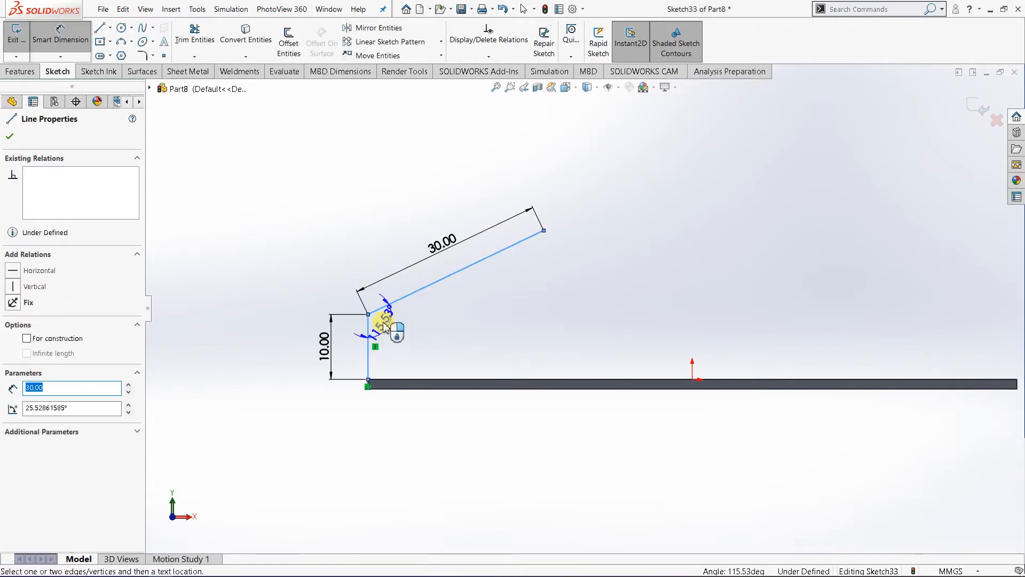
left_click(435, 349)
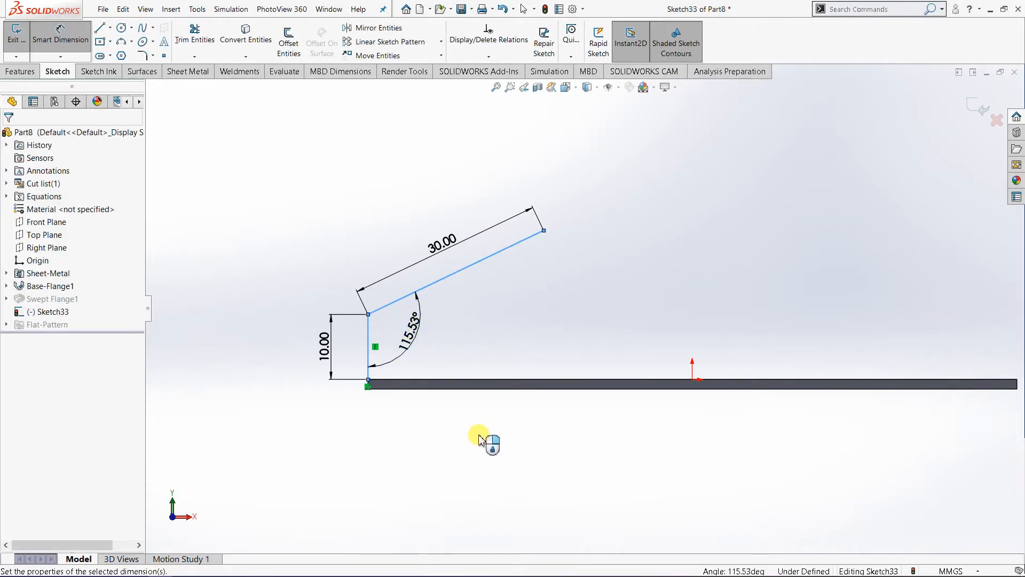
type("120")
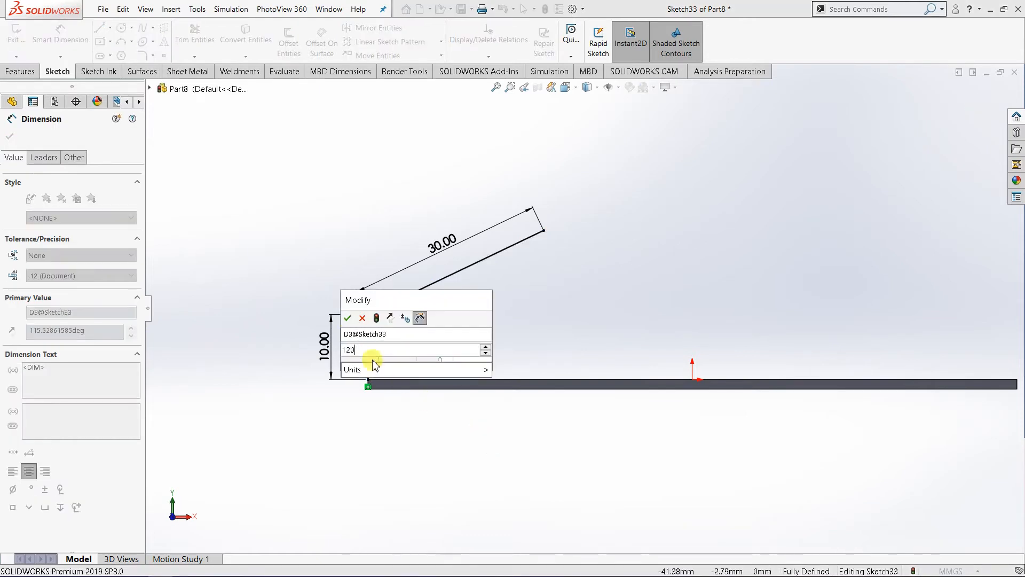
left_click(348, 317)
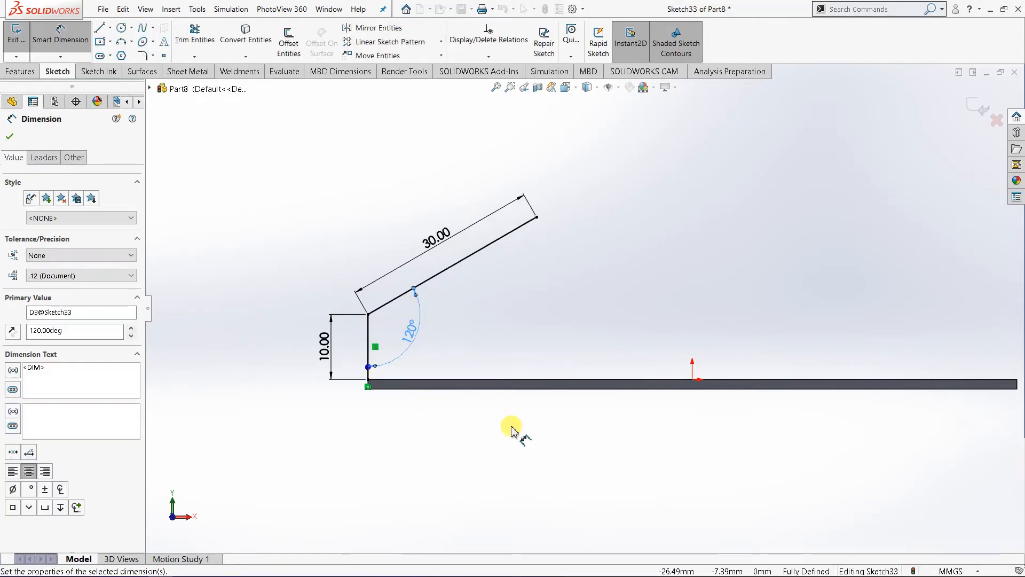
right_click(449, 443)
left_click(449, 470)
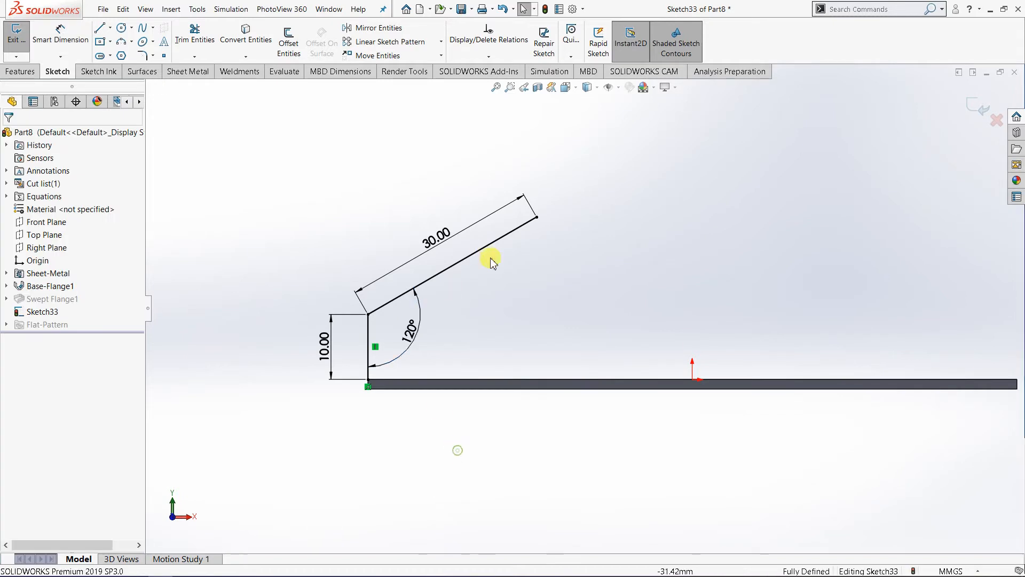
Start a Swept Flange with the new inward-slanting profile and pick all four edges of the plate as its path.
scroll(536, 355, "up", 1)
middle_click_drag(536, 356, 526, 422)
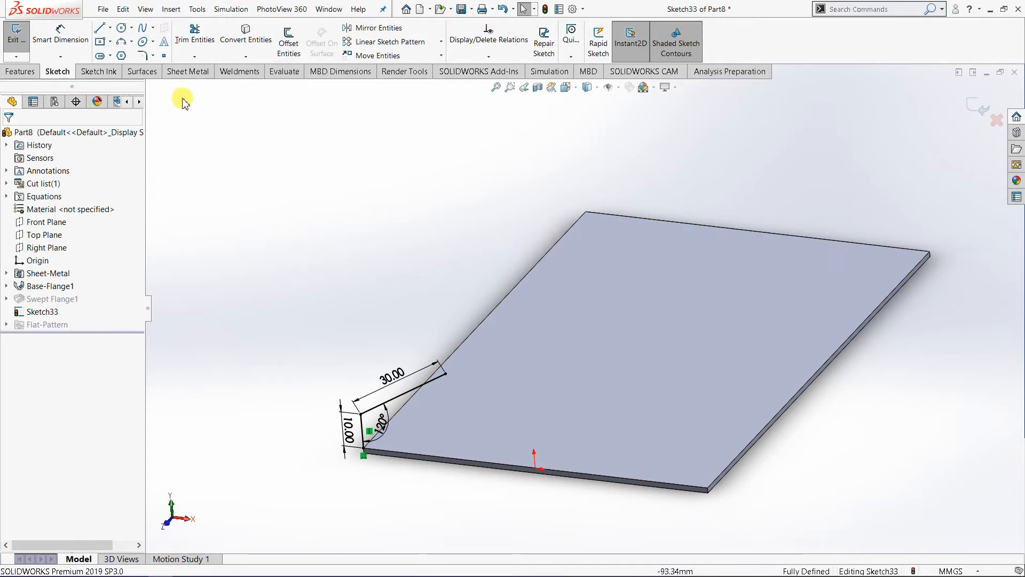
left_click(194, 72)
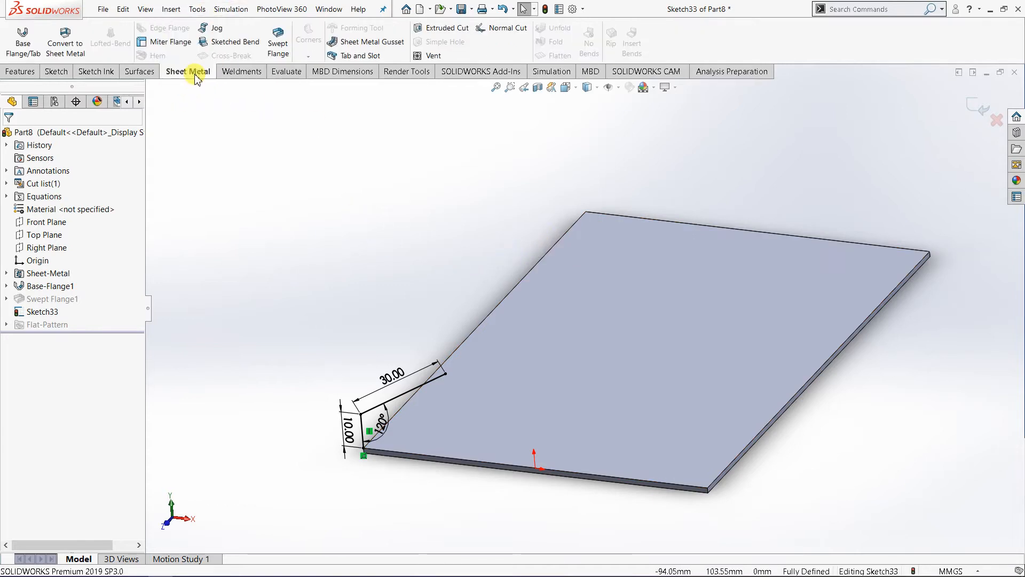
left_click(278, 40)
scroll(292, 442, "down", 3)
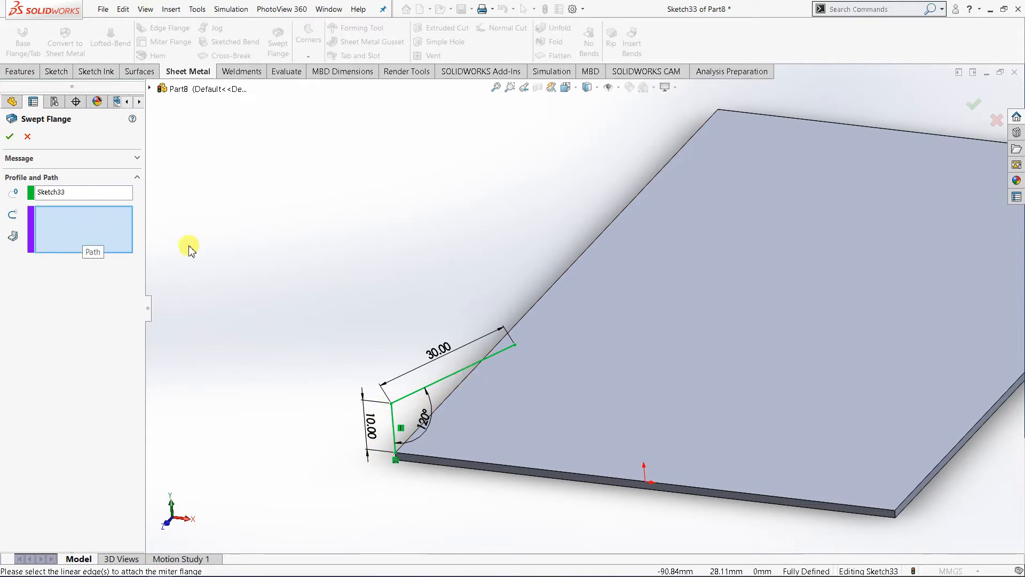
left_click(532, 311)
scroll(721, 258, "up", 1)
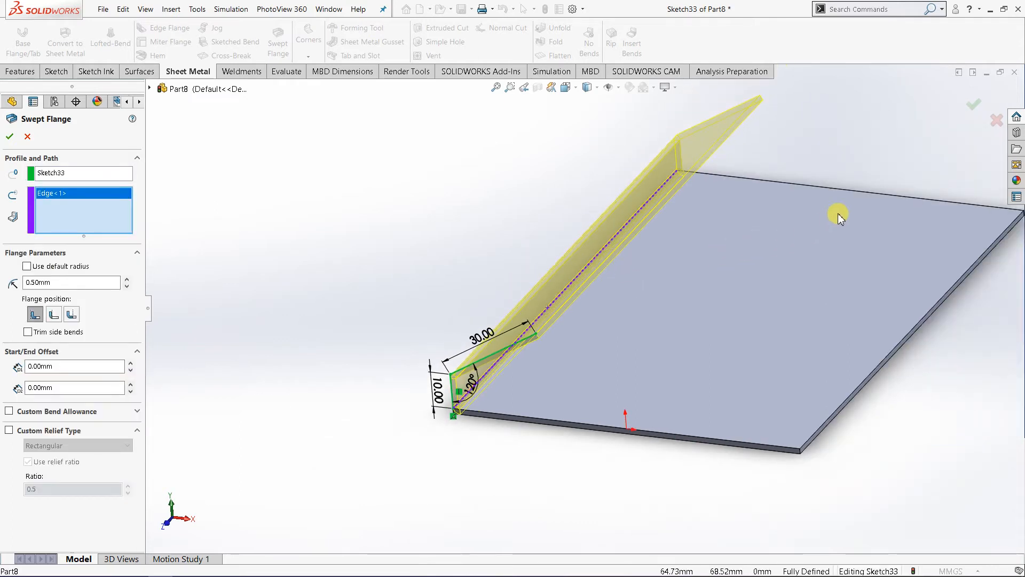
left_click(846, 192)
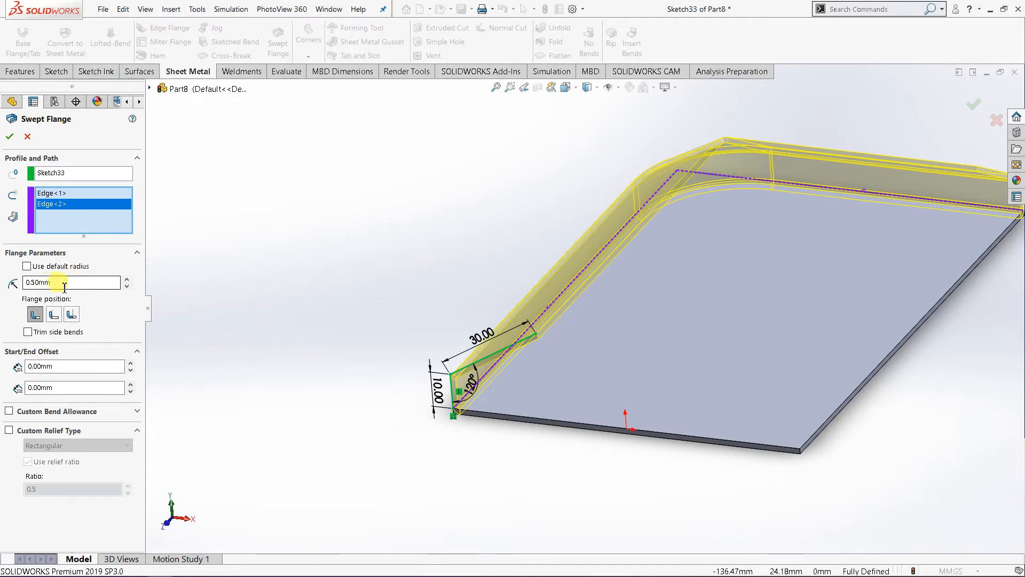
left_click(936, 309)
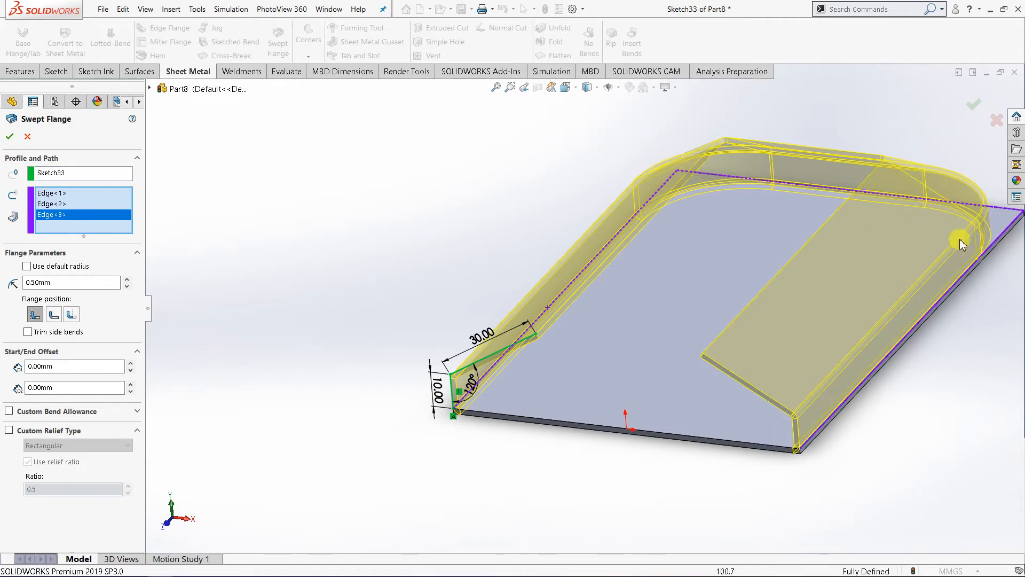
left_click(702, 442)
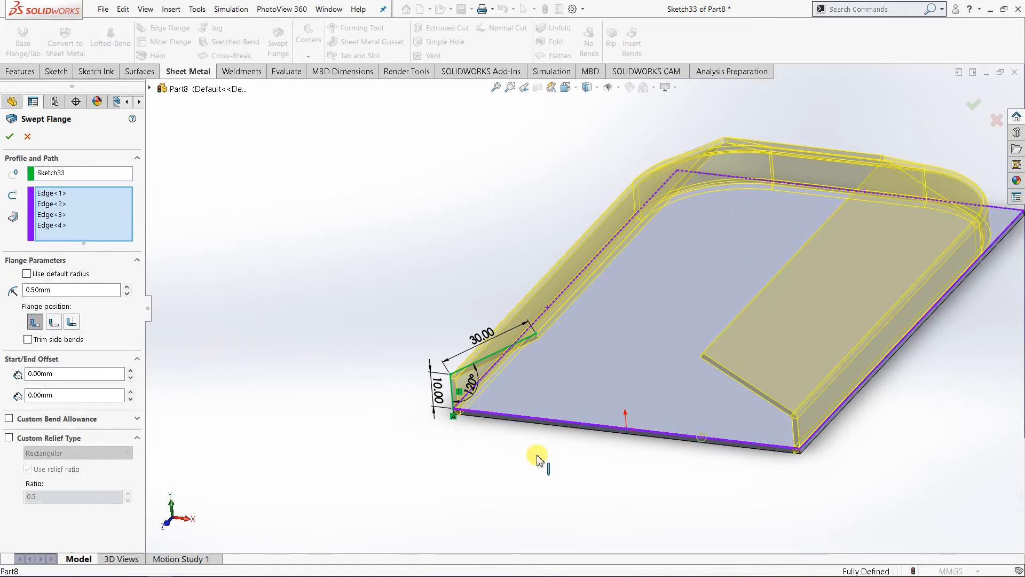
Set the swept flange's bend radius to 0.30 mm and its position to Material Outside, and create the flange.
mouse_move(531, 469)
middle_mouse_down()
mouse_move(504, 513)
mouse_move(476, 476)
mouse_move(549, 428)
mouse_move(543, 473)
mouse_move(528, 470)
middle_mouse_up()
scroll(124, 360, "up", 1)
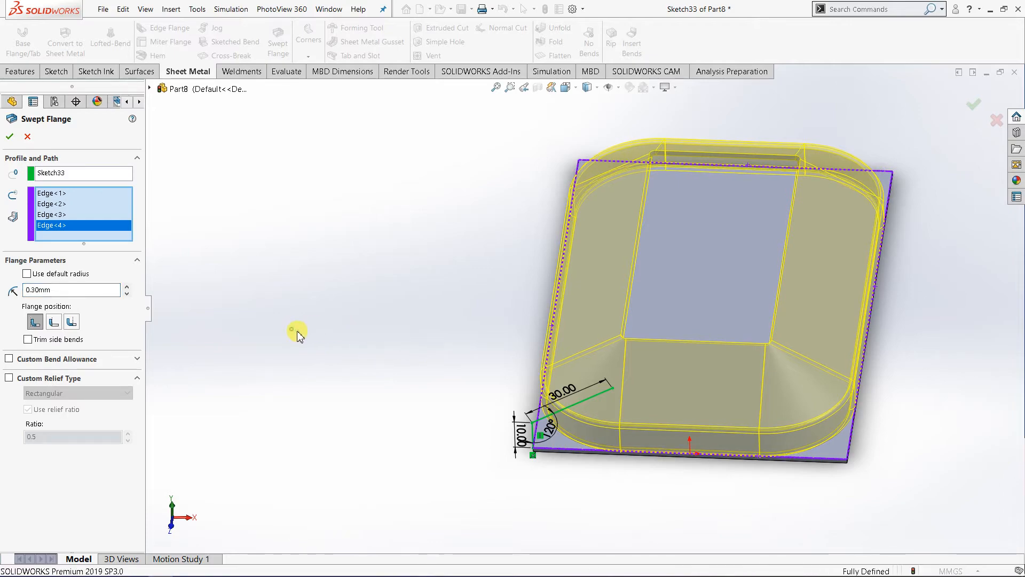
middle_click_drag(497, 411, 401, 419)
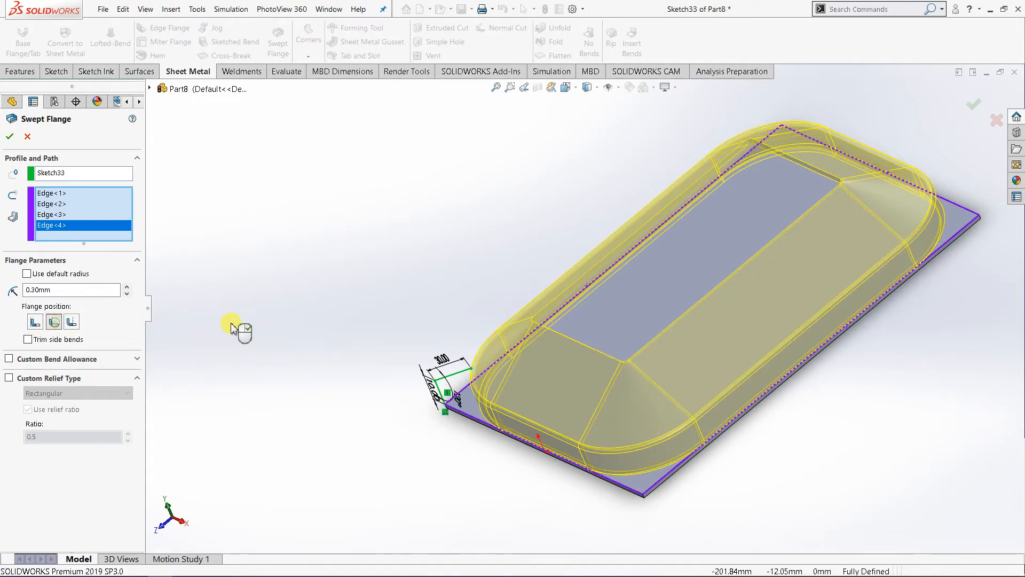
mouse_move(317, 329)
middle_mouse_down()
mouse_move(343, 359)
mouse_move(335, 320)
middle_mouse_up()
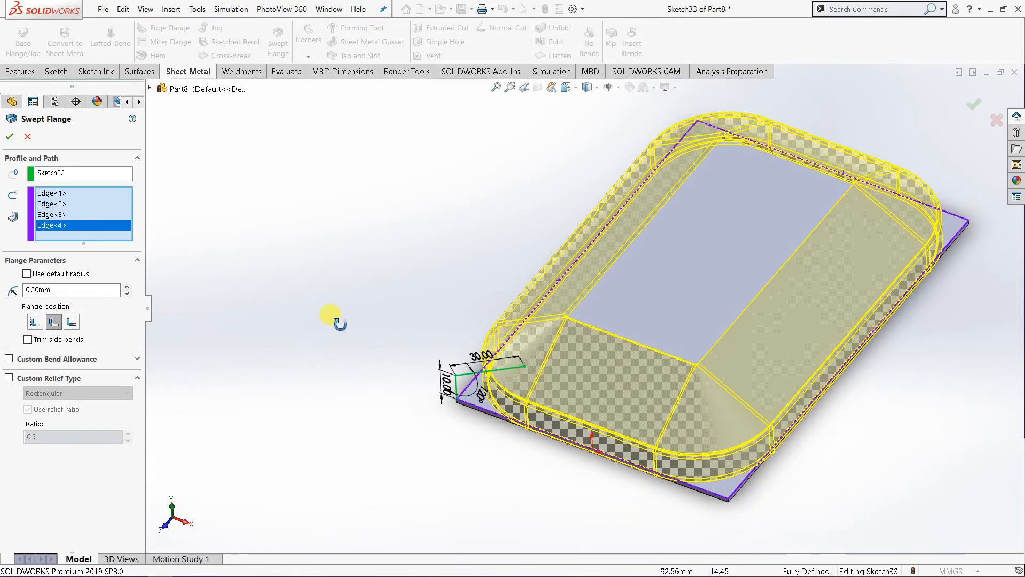
middle_click_drag(575, 350, 548, 332)
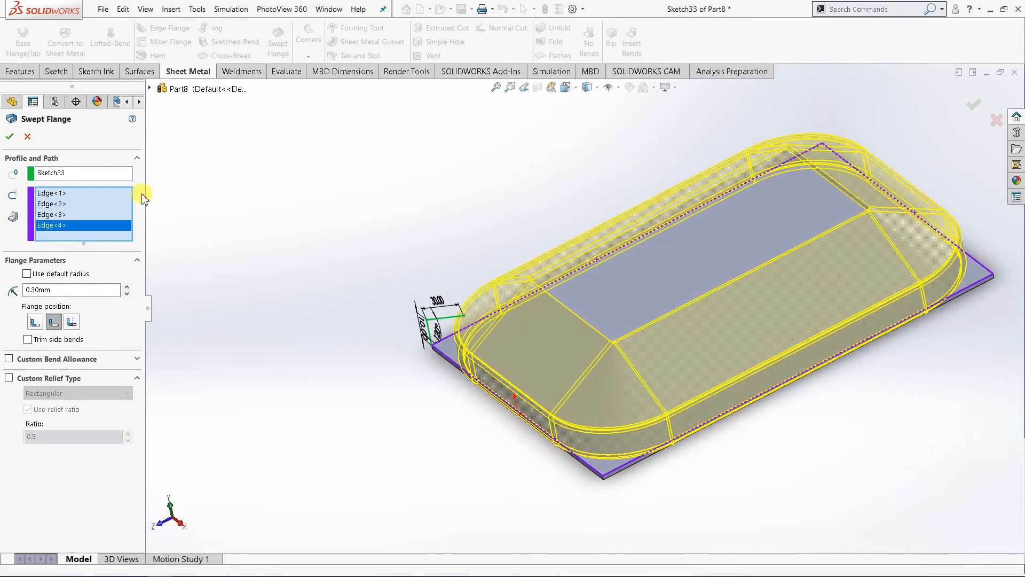
left_click(11, 138)
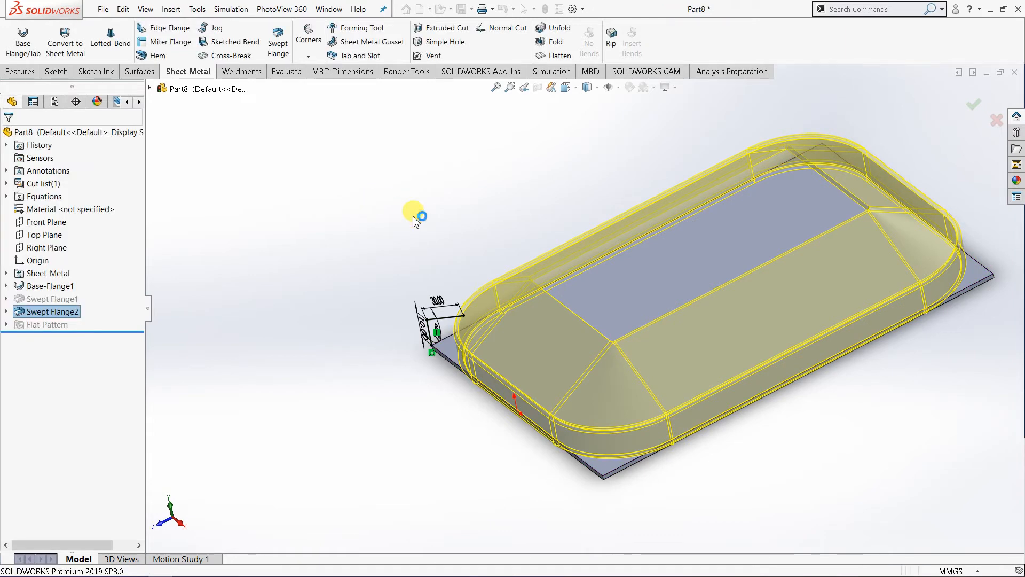
Flatten the inward-slanting tray to compare its flat pattern with the folded shape, and return to the folded model.
middle_click_drag(783, 316, 618, 321)
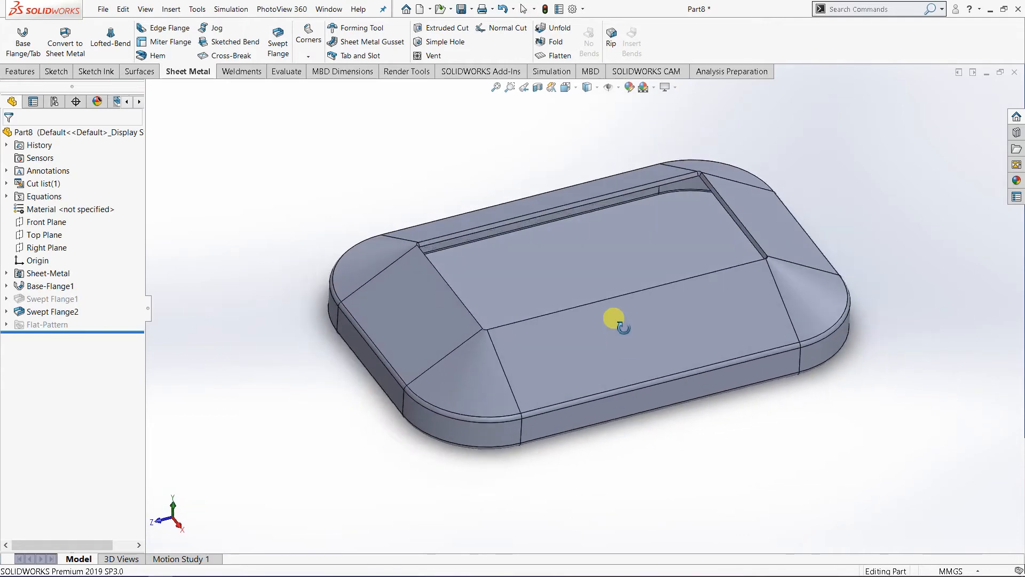
left_click(557, 55)
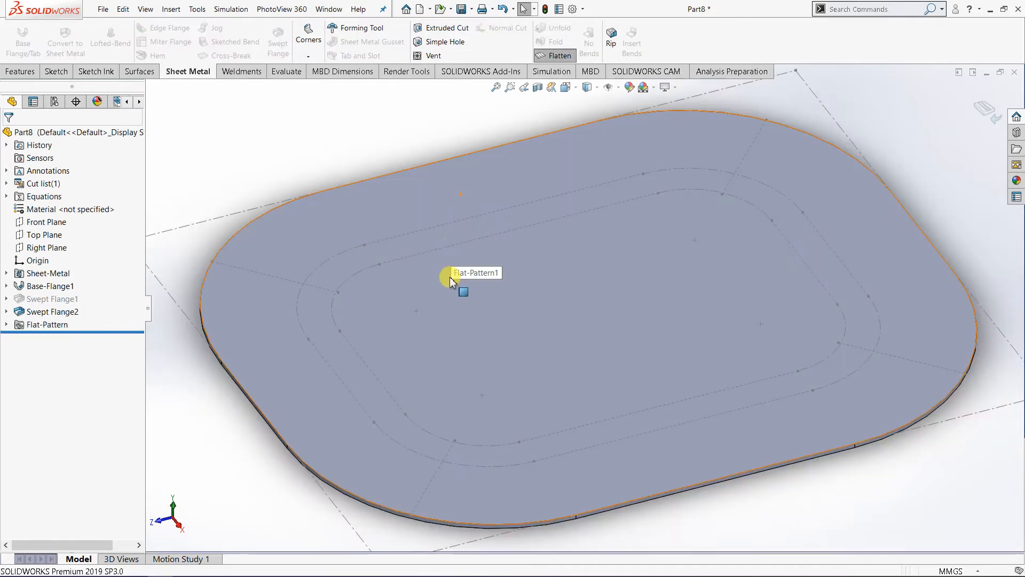
mouse_move(451, 276)
middle_mouse_down()
mouse_move(481, 324)
mouse_move(656, 370)
middle_mouse_up()
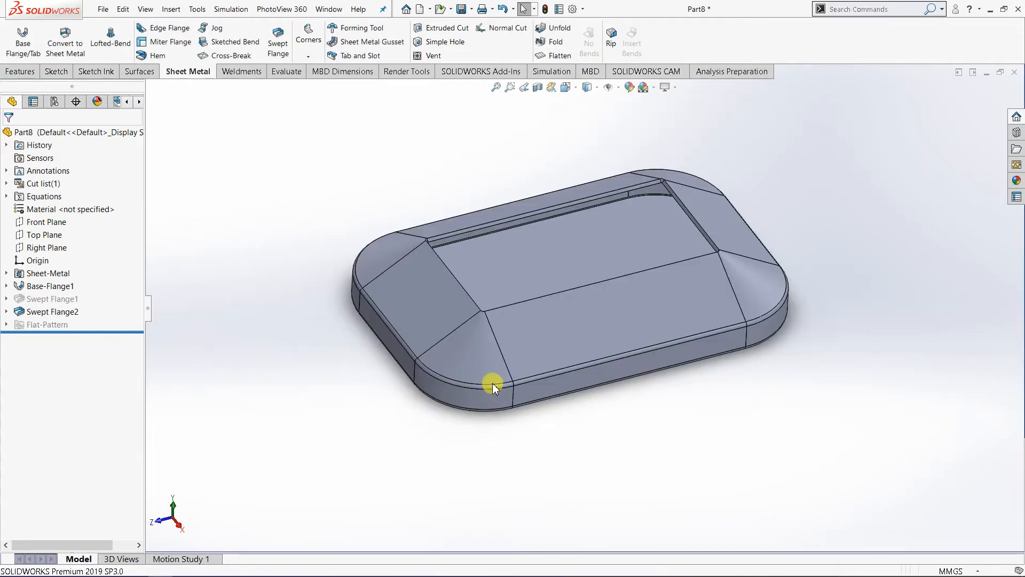
middle_click_drag(491, 340, 469, 377)
middle_click_drag(472, 421, 450, 280)
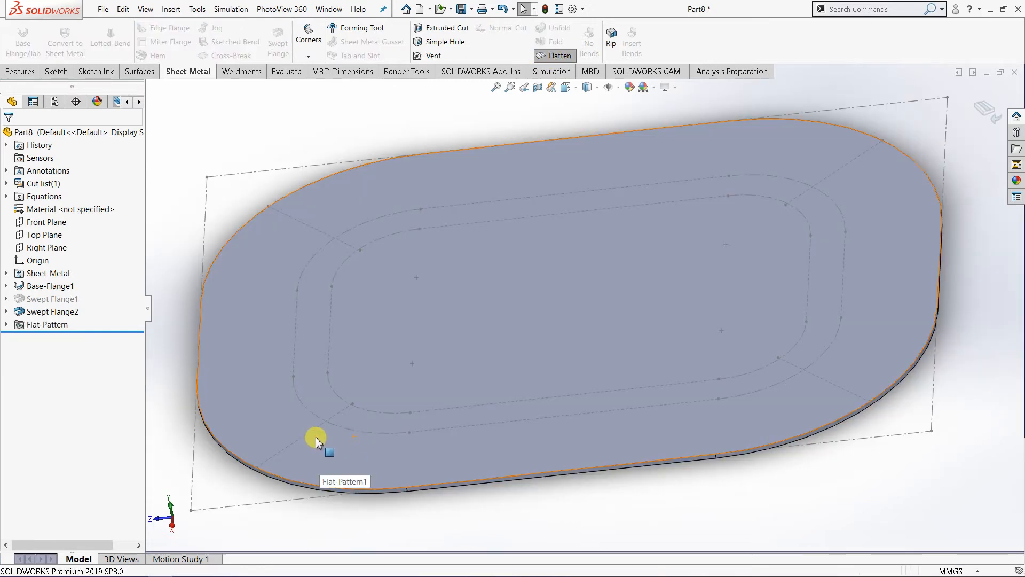
middle_click_drag(354, 426, 403, 427)
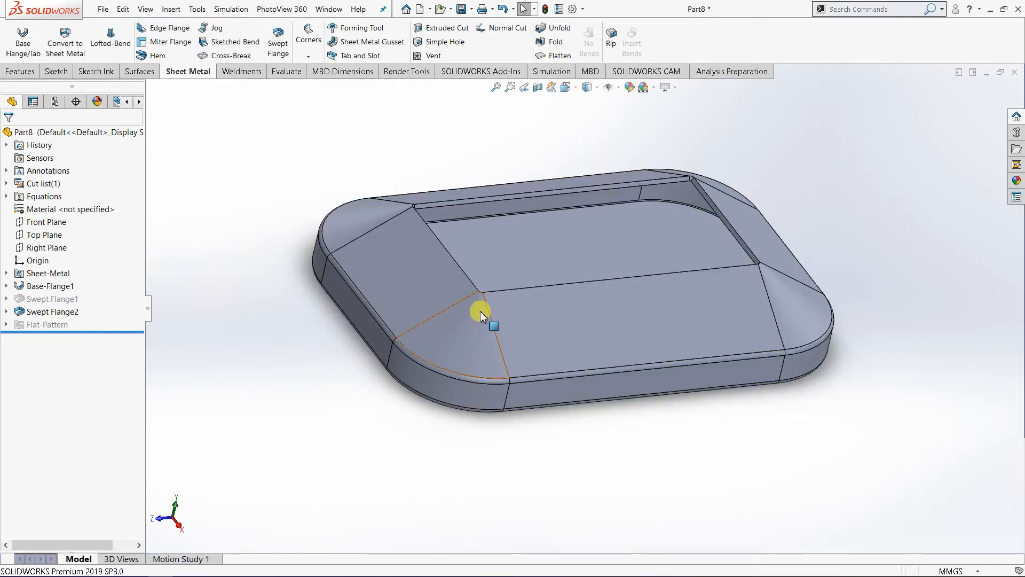
middle_click_drag(684, 342, 580, 401)
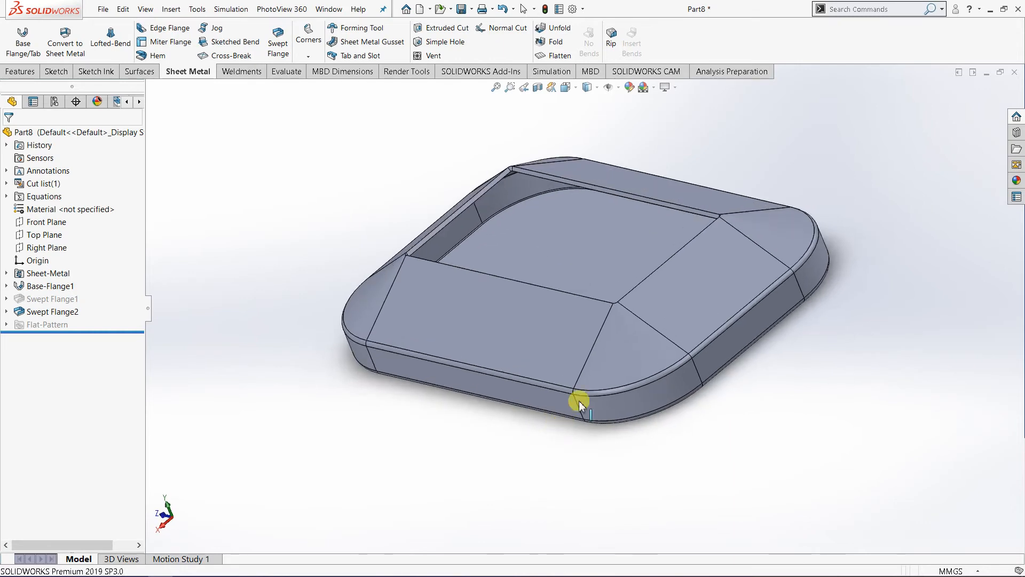
Add an upright 90° Edge Flange 30 mm long along the far long edge of the tray's upper opening.
middle_click_drag(561, 225, 580, 195)
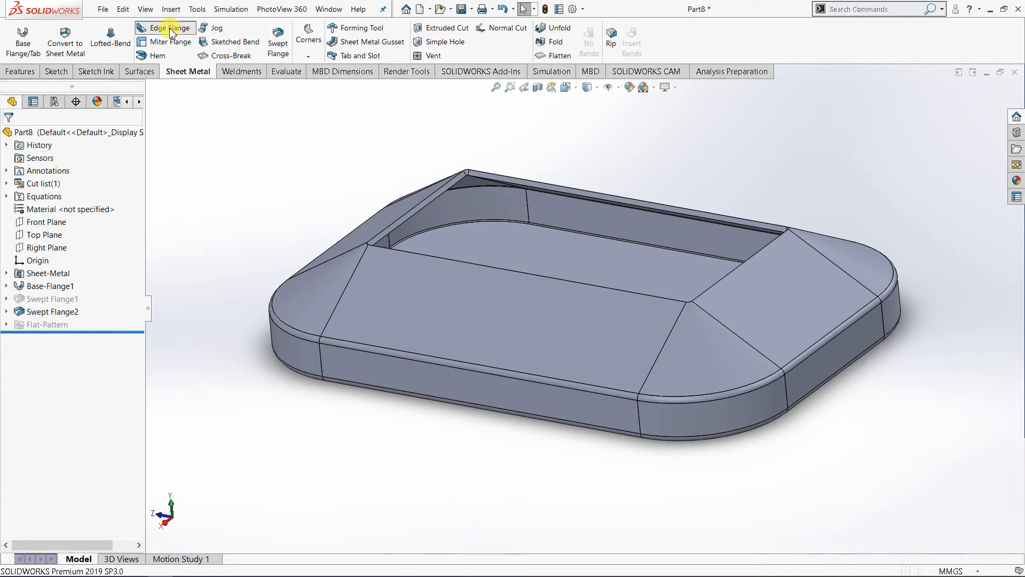
left_click(675, 205)
left_click(716, 206)
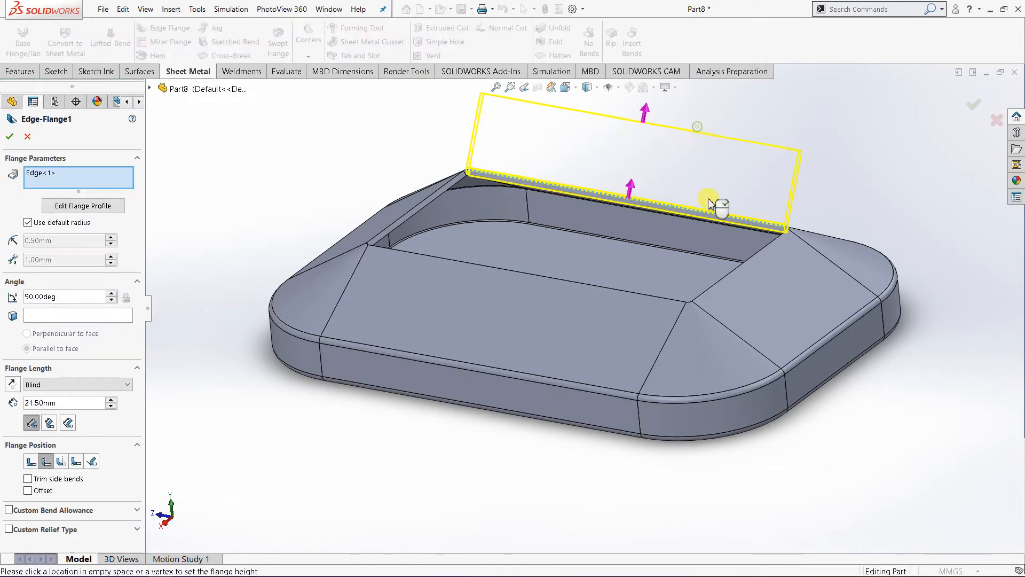
right_click(893, 153)
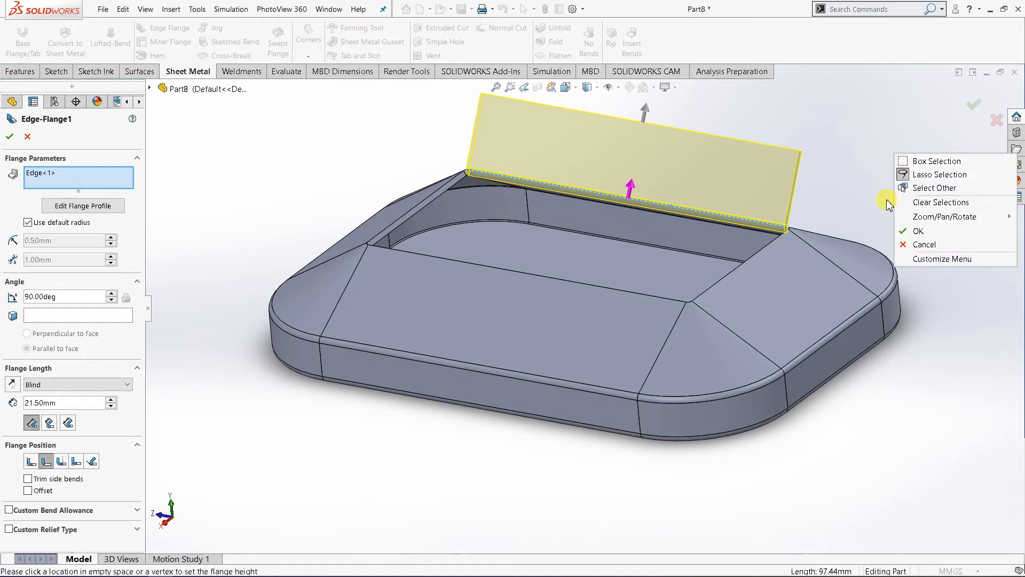
left_click(852, 188)
middle_click_drag(815, 216, 745, 220)
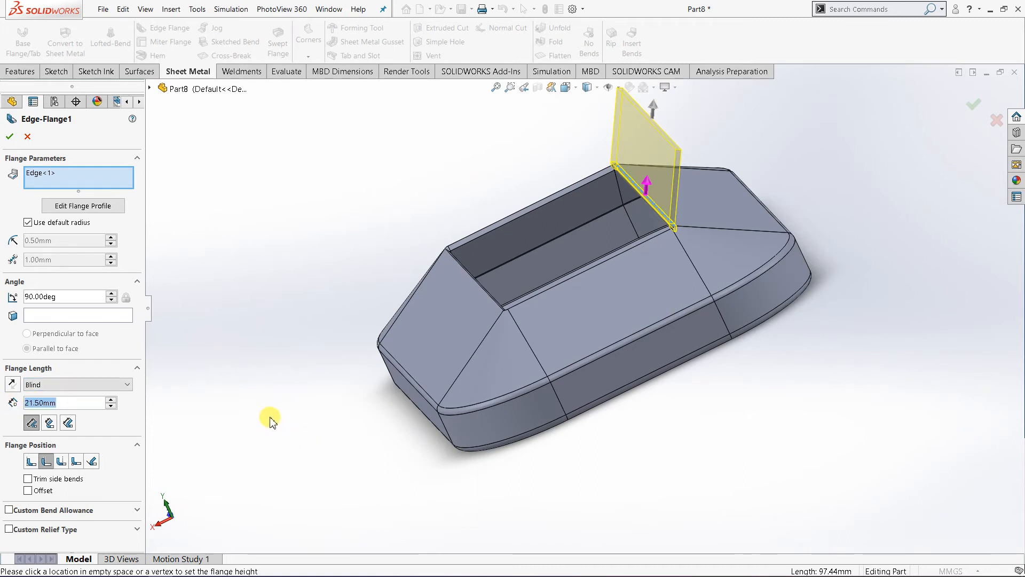
type("3")
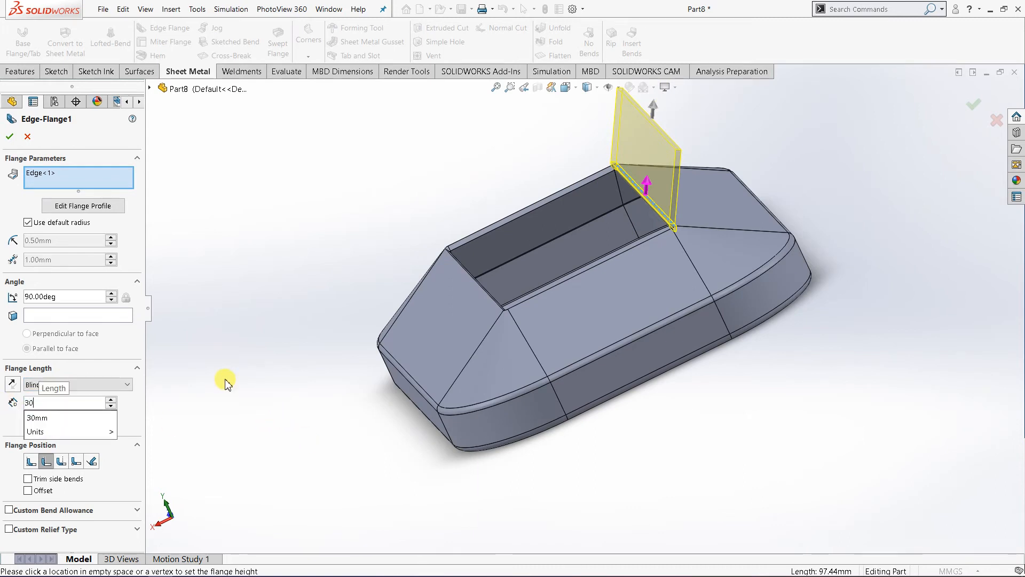
type("0")
key("Return")
left_click(11, 136)
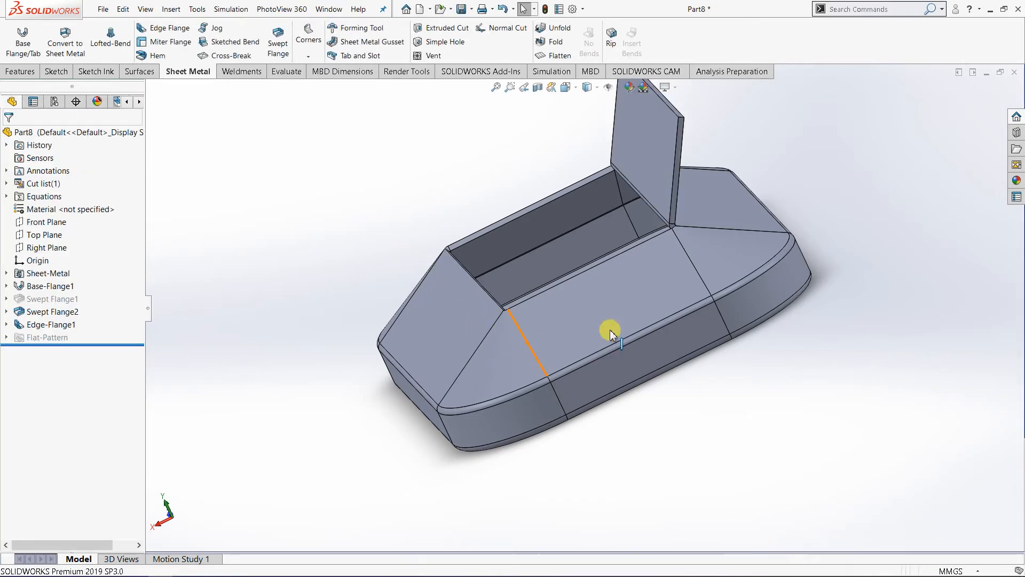
Start a Break Corner of the rounded type with a 10 mm radius and pick one upper corner of the edge flange.
mouse_move(610, 331)
middle_mouse_down()
mouse_move(683, 257)
mouse_move(635, 332)
mouse_move(613, 344)
middle_mouse_up()
scroll(346, 300, "up", 3)
middle_click_drag(346, 303, 392, 202)
scroll(383, 171, "down", 2)
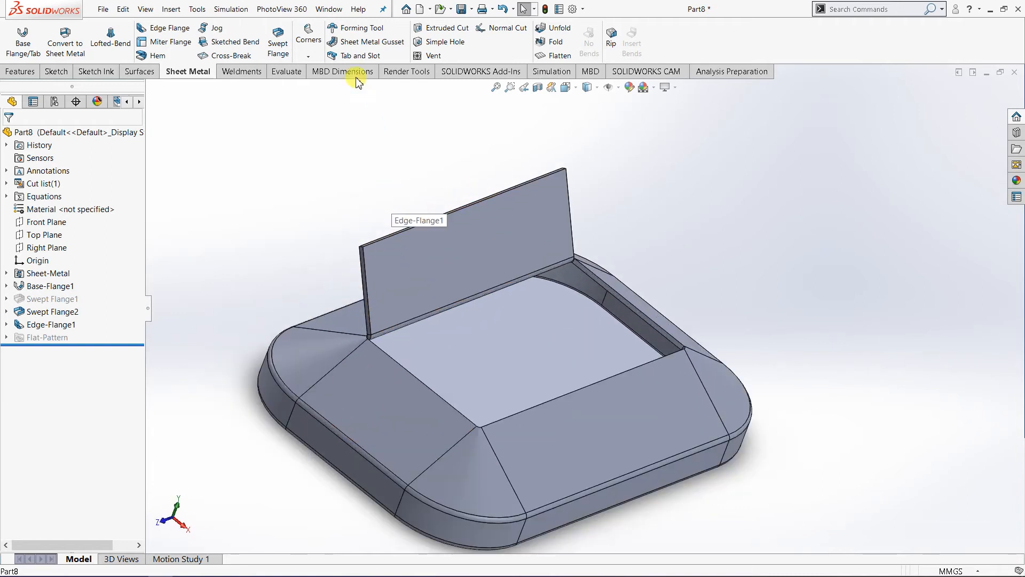
left_click(307, 56)
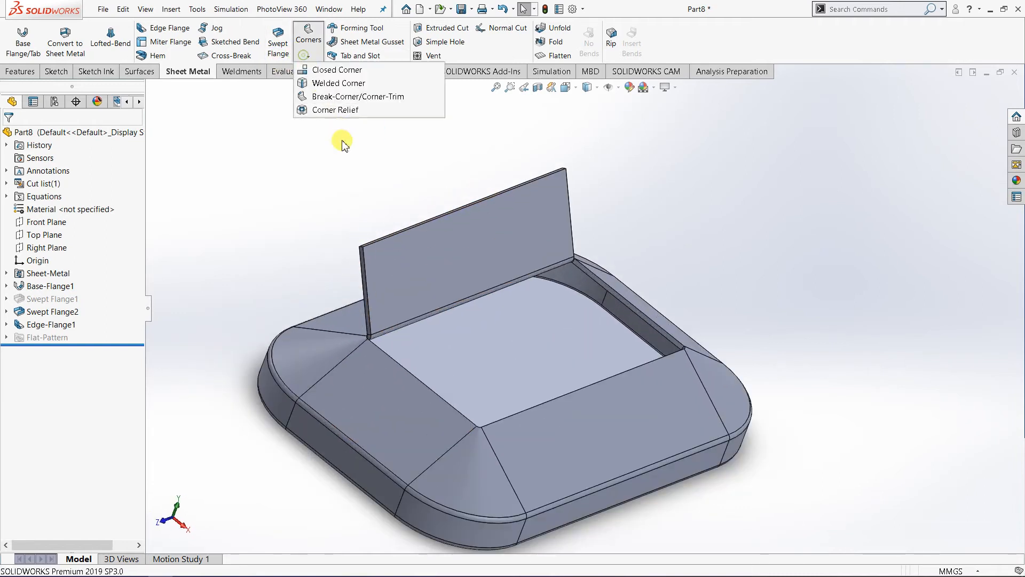
left_click(343, 98)
left_click(54, 219)
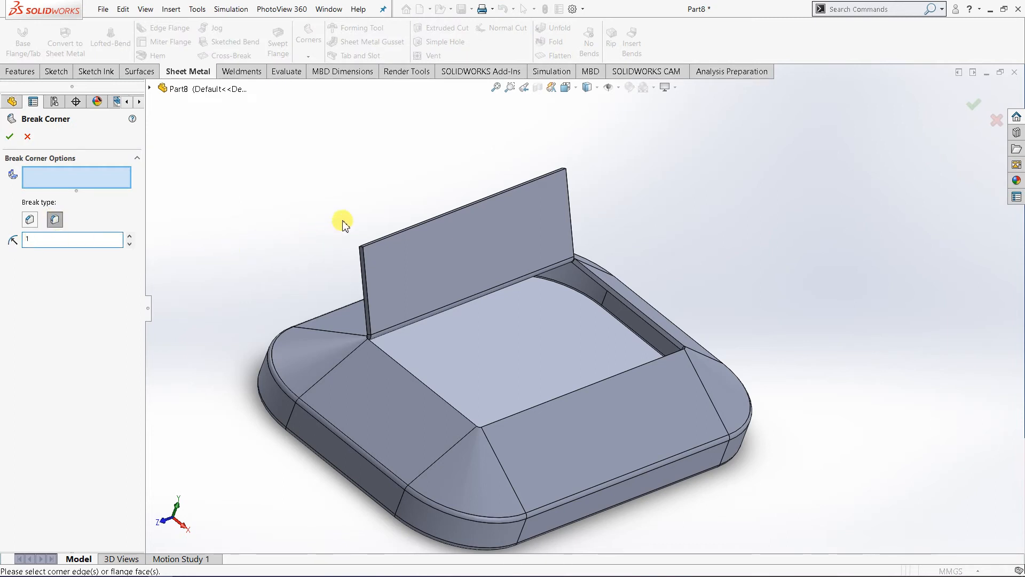
type("10")
scroll(367, 222, "down", 10)
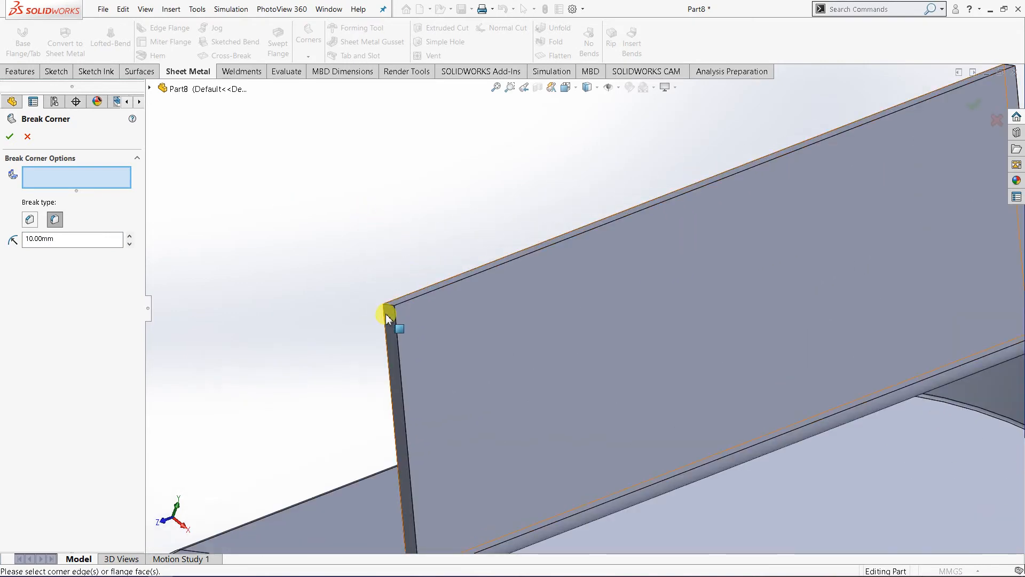
left_click(391, 308)
Add the edge flange's opposite upper corner to the Break Corner selection.
scroll(561, 293, "up", 10)
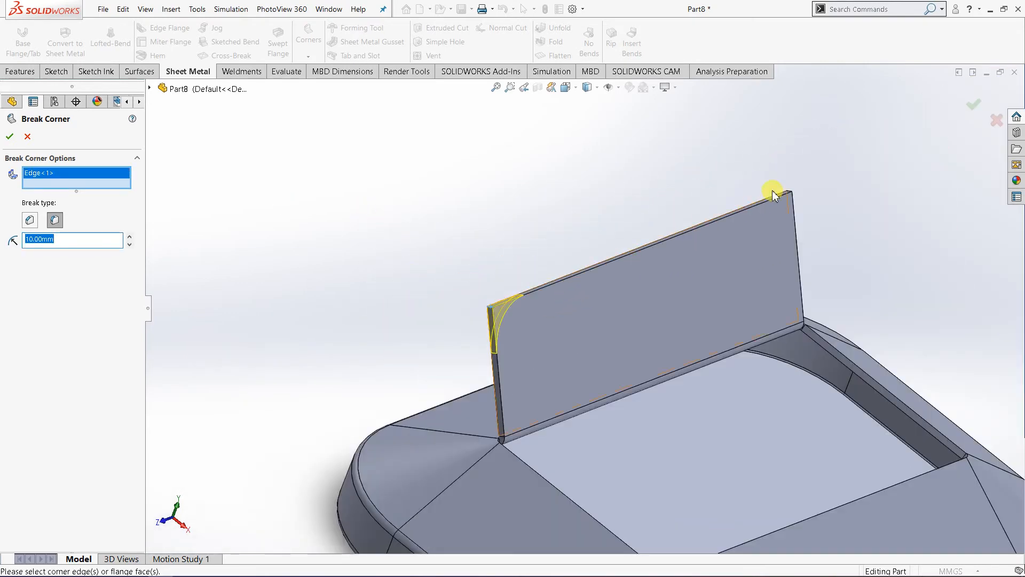
middle_click_drag(748, 277, 771, 185)
scroll(751, 230, "down", 5)
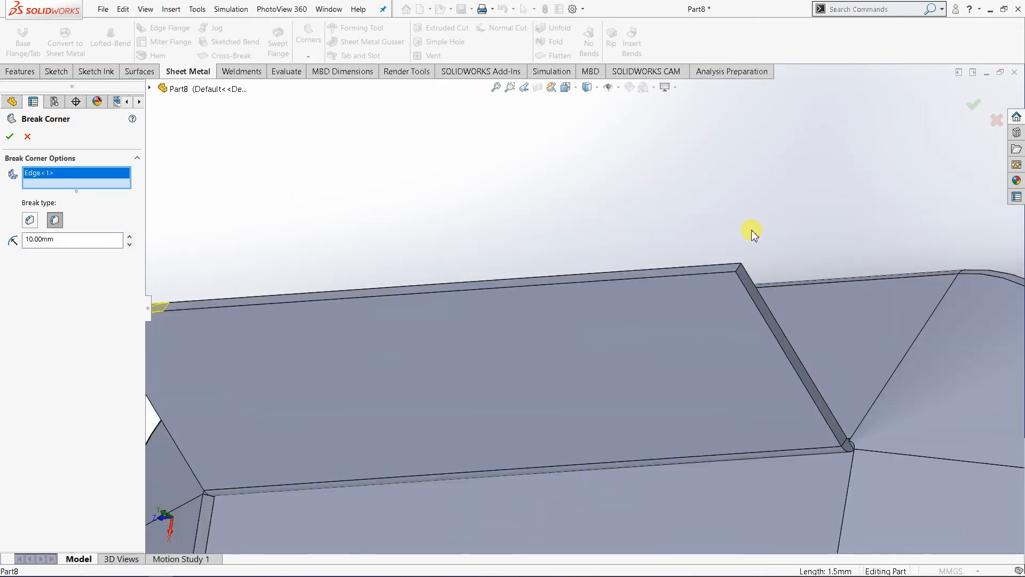
left_click(738, 268)
scroll(583, 257, "up", 5)
mouse_move(584, 257)
middle_mouse_down()
mouse_move(544, 277)
mouse_move(595, 252)
mouse_move(587, 255)
middle_mouse_up()
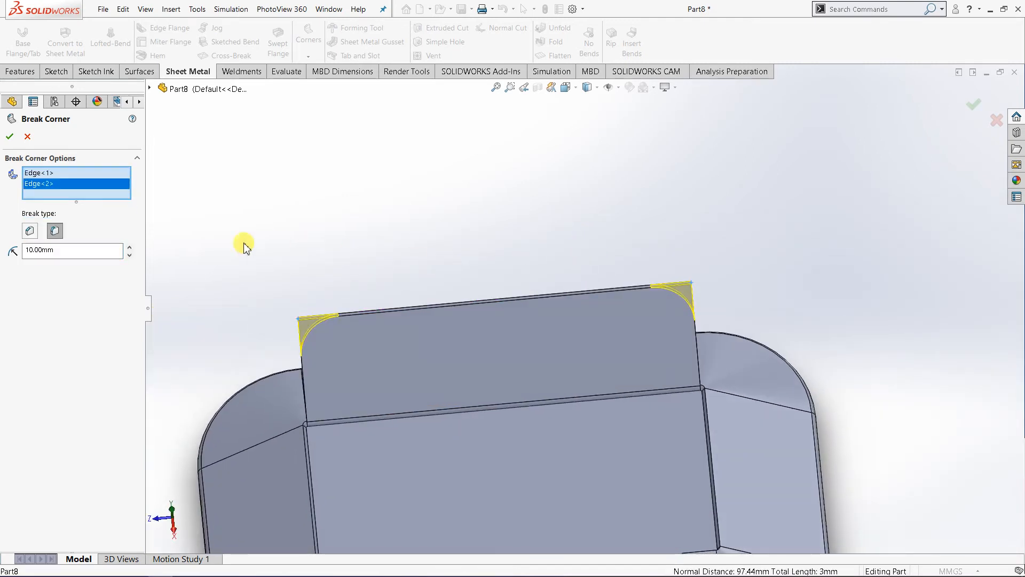
Set the corner radius to 20 mm and create the rounded corners on the edge flange.
left_click(129, 247)
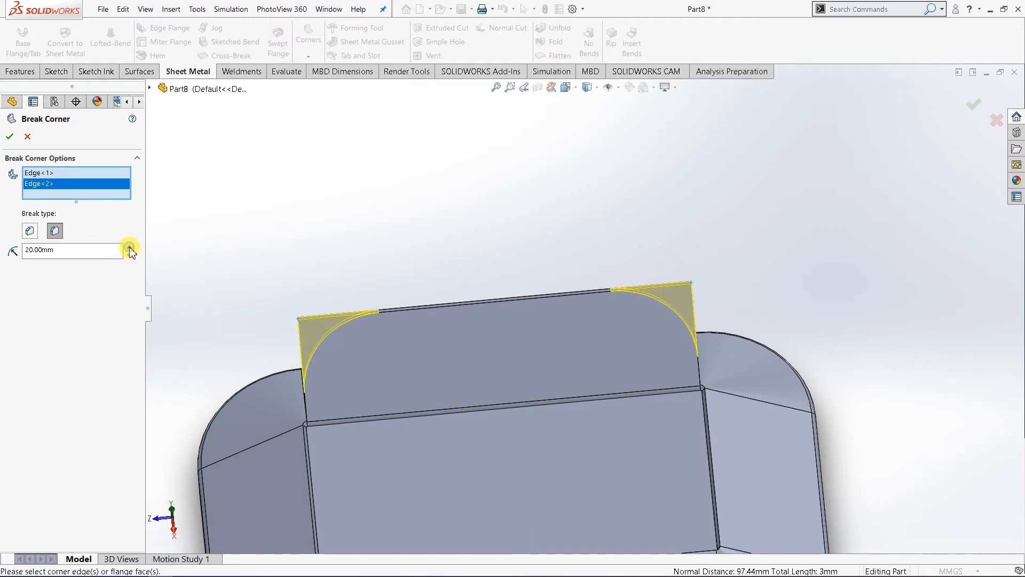
middle_click_drag(275, 247, 347, 211)
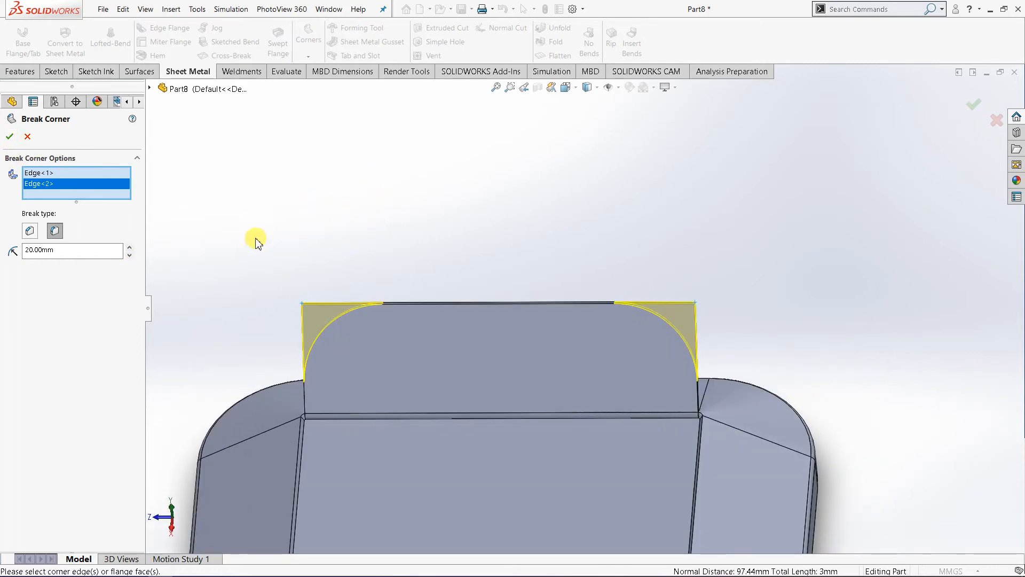
scroll(332, 248, "up", 2)
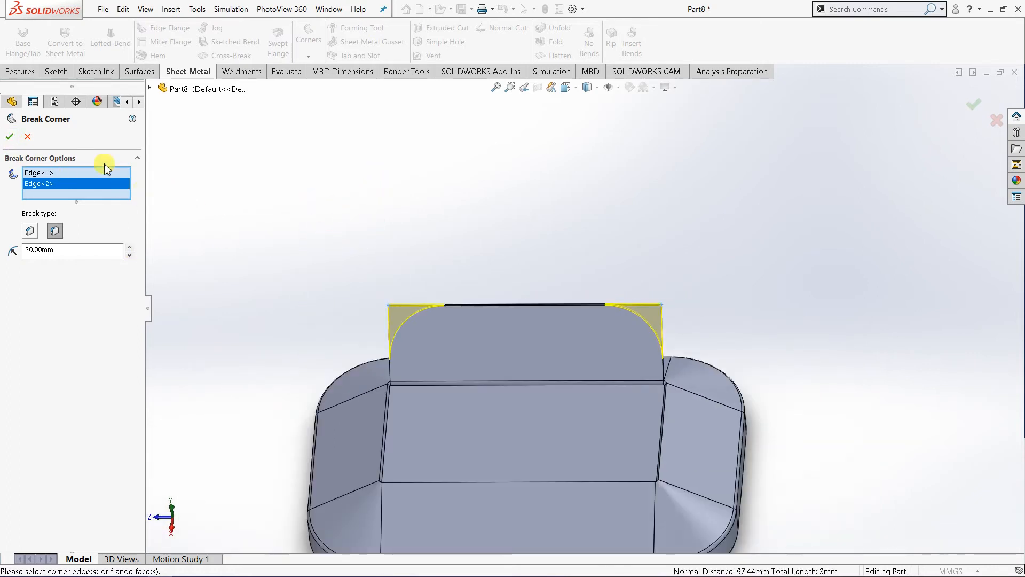
left_click(10, 138)
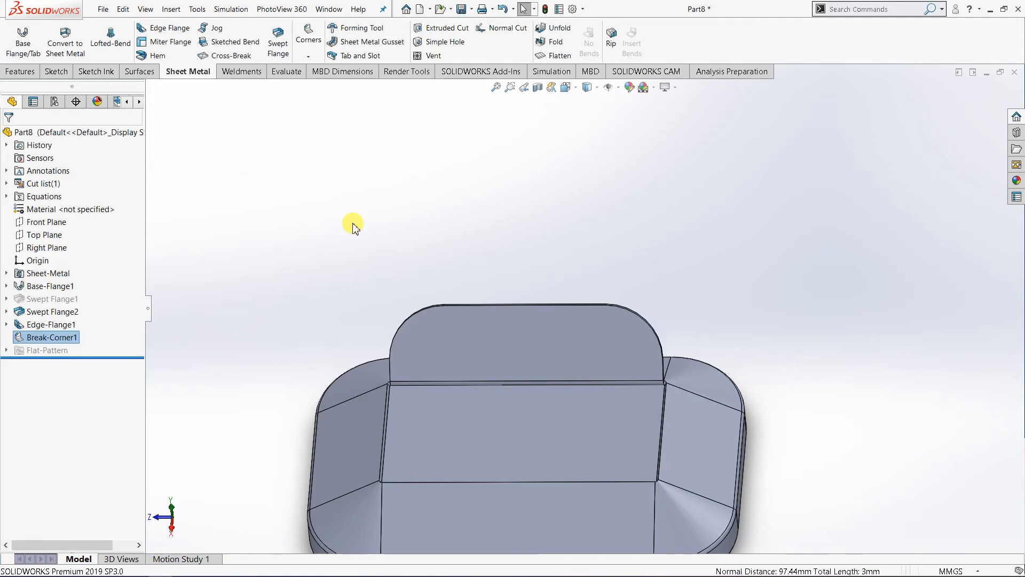
Try to flatten the tray with its rounded edge flange, inspect the model, and exit the flattened state.
middle_click_drag(411, 309, 553, 154)
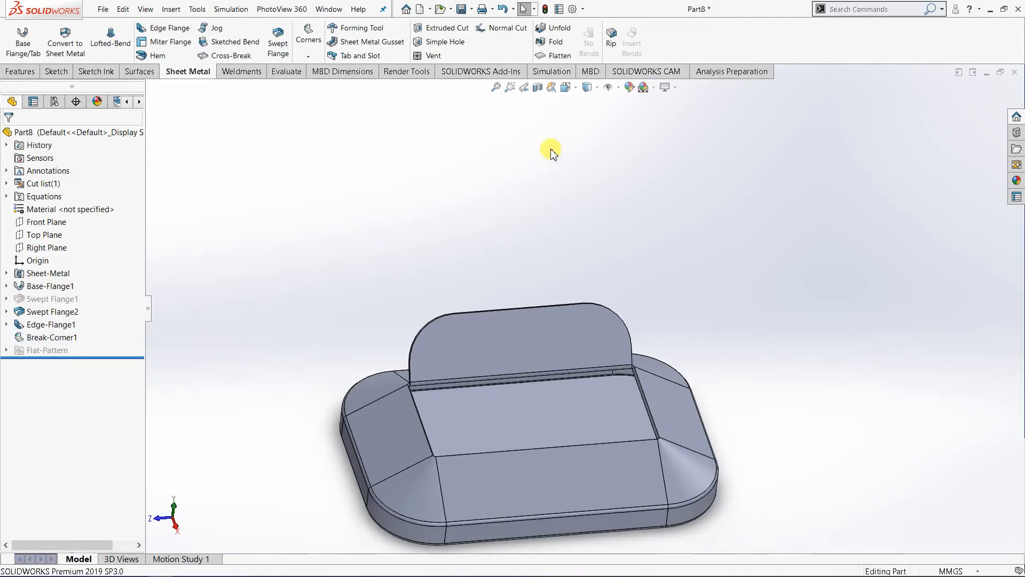
left_click(566, 59)
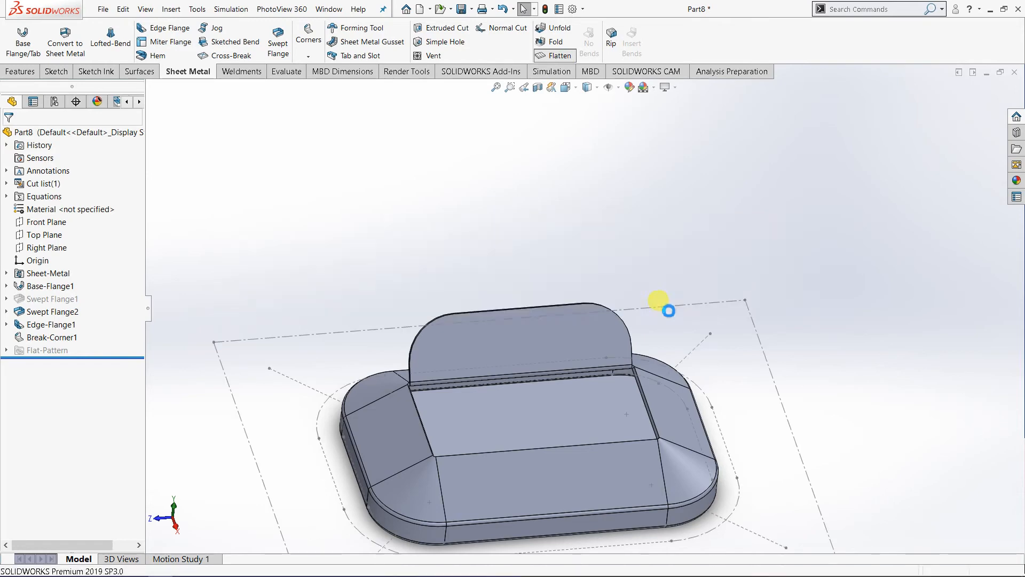
left_click(730, 300)
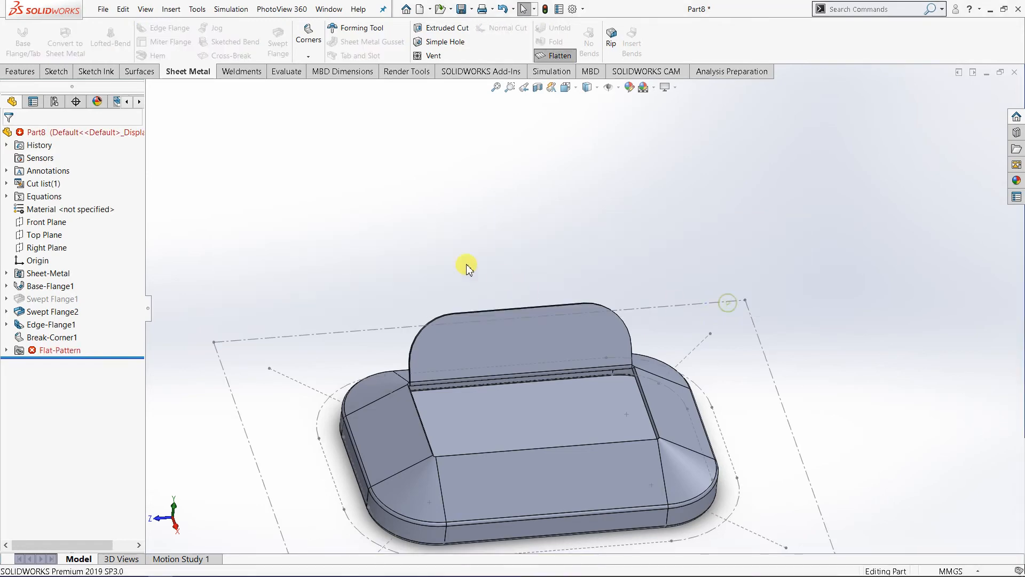
middle_click_drag(492, 442, 407, 338)
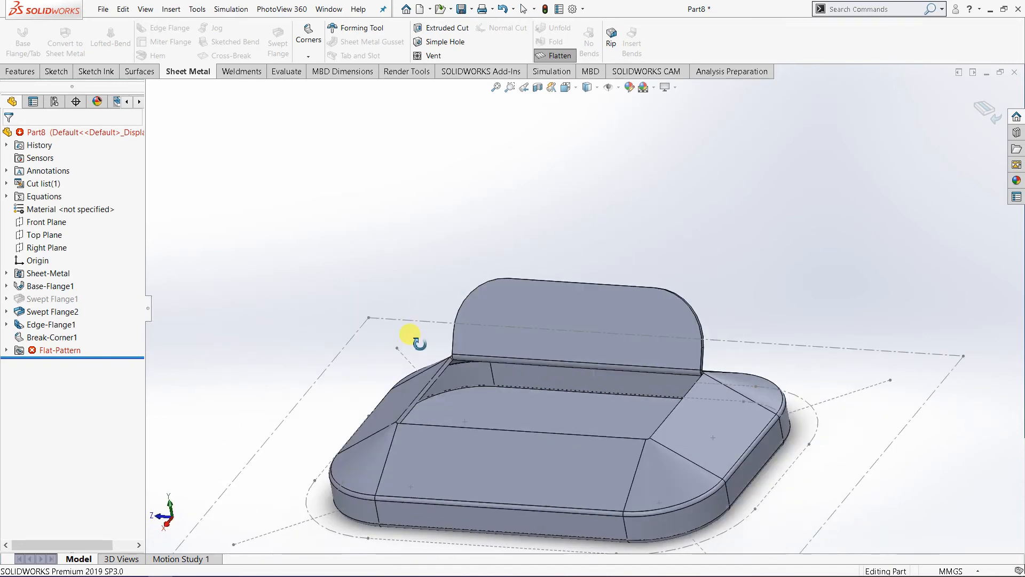
middle_click_drag(625, 333, 670, 373)
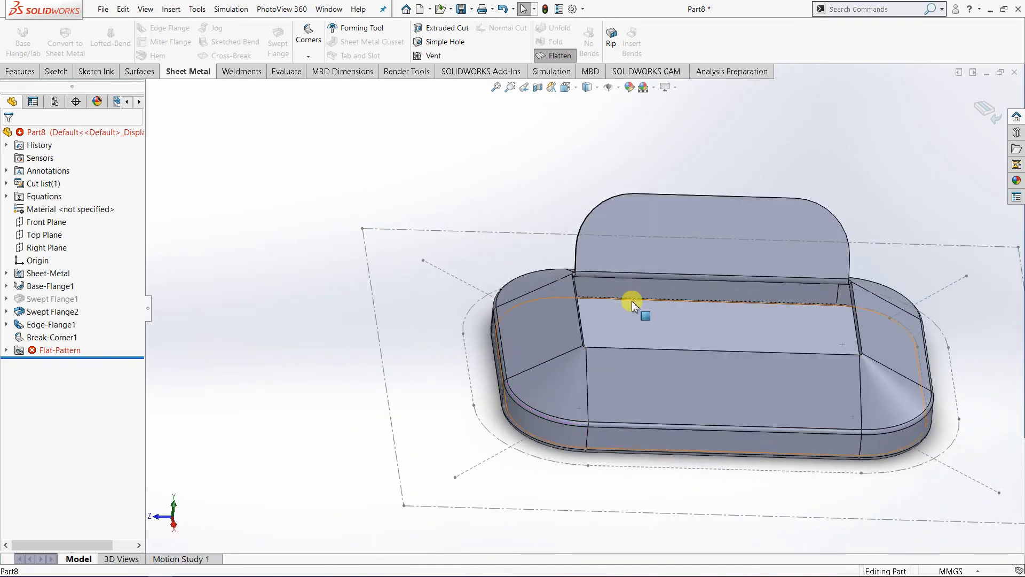
scroll(688, 292, "up", 1)
scroll(749, 300, "down", 2)
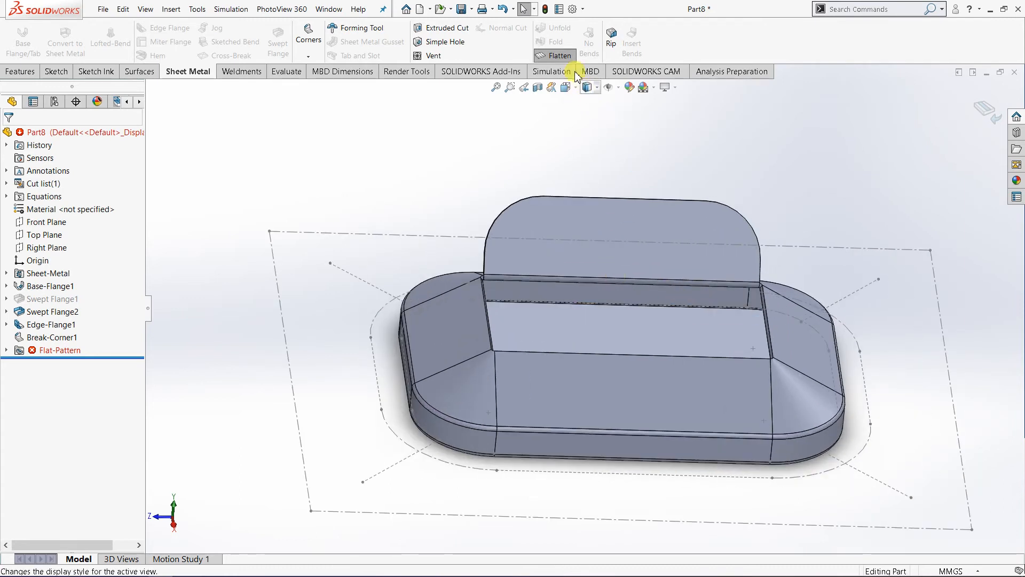
left_click(986, 113)
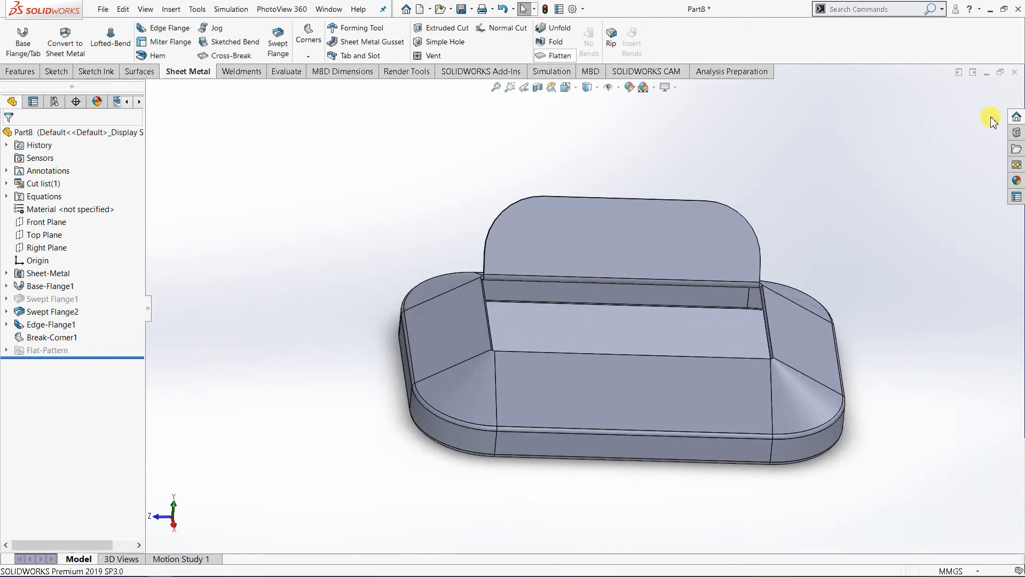
Try to flatten the tray and examine the edge flange and its rounded break corners.
left_click(555, 55)
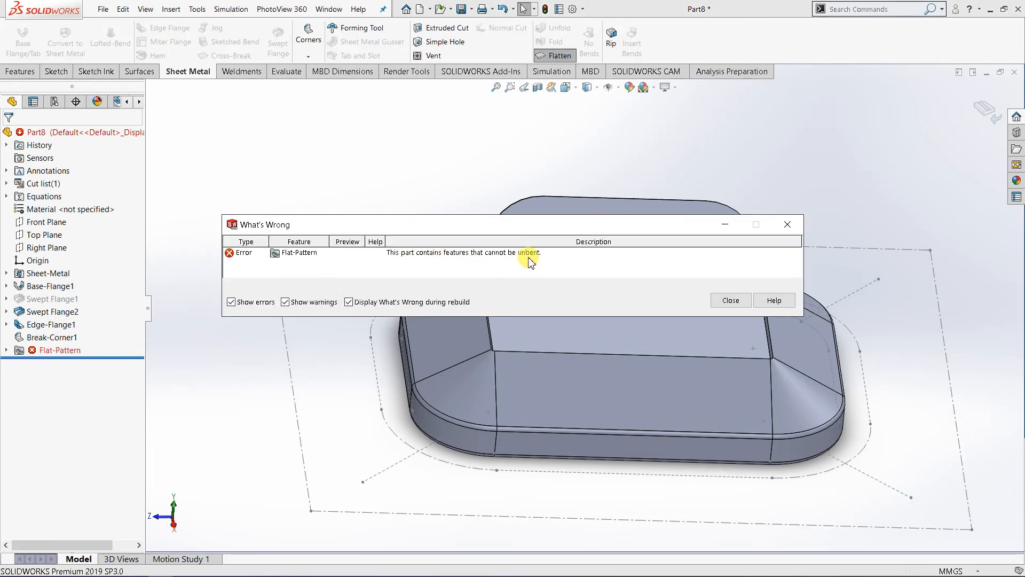
left_click(718, 301)
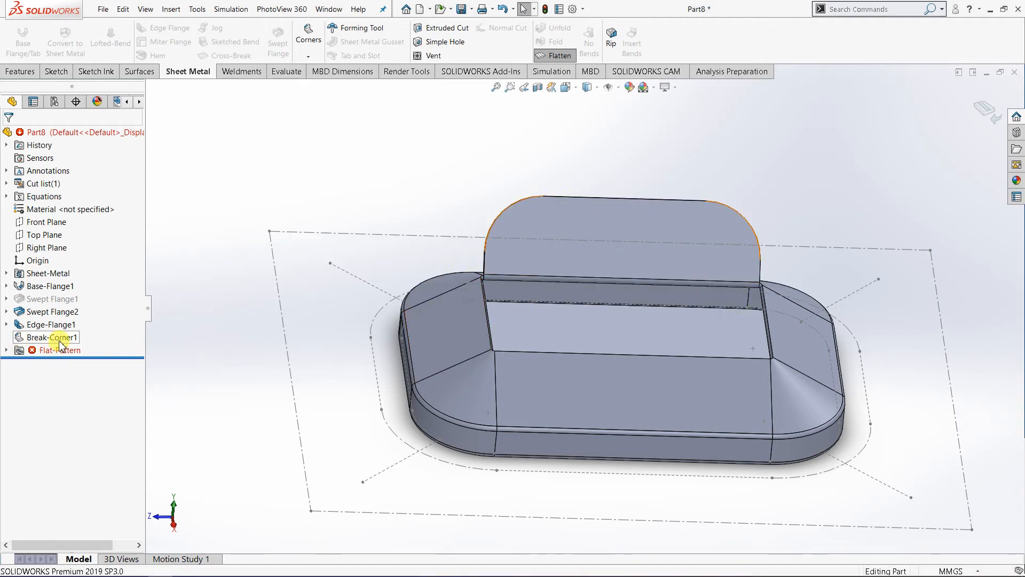
left_click(565, 218)
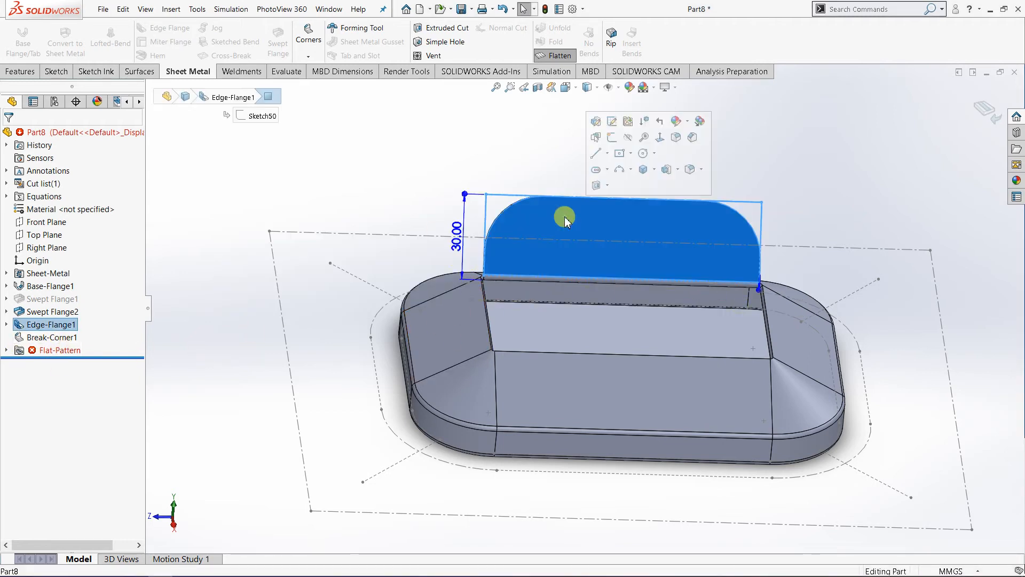
scroll(554, 227, "down", 3)
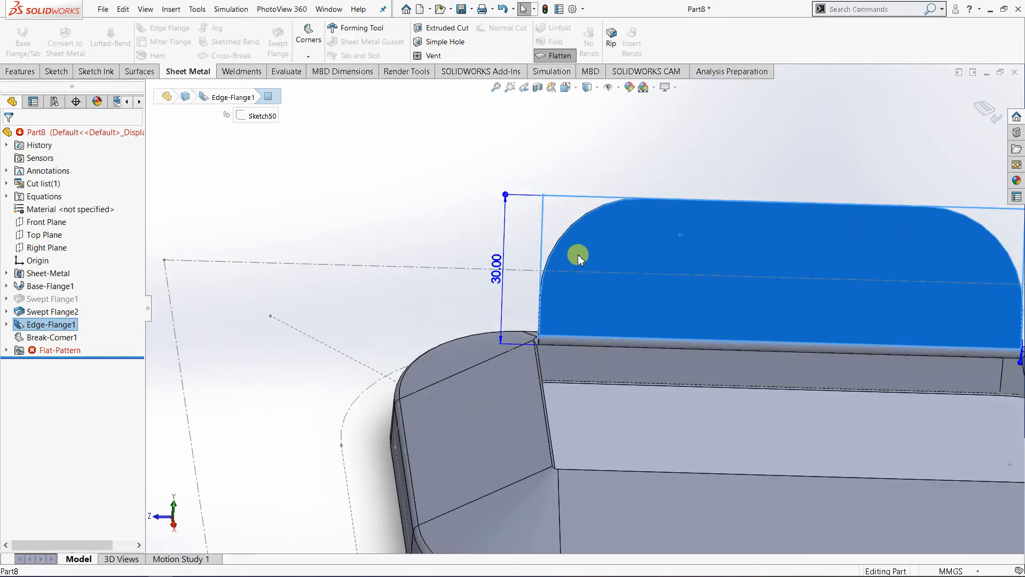
middle_click_drag(664, 310, 554, 355)
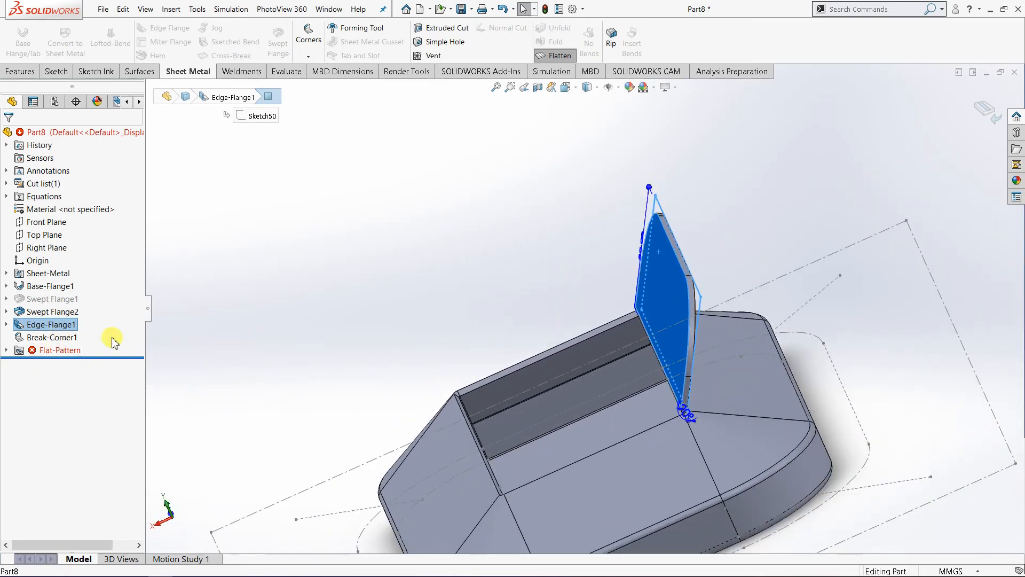
left_click(59, 339)
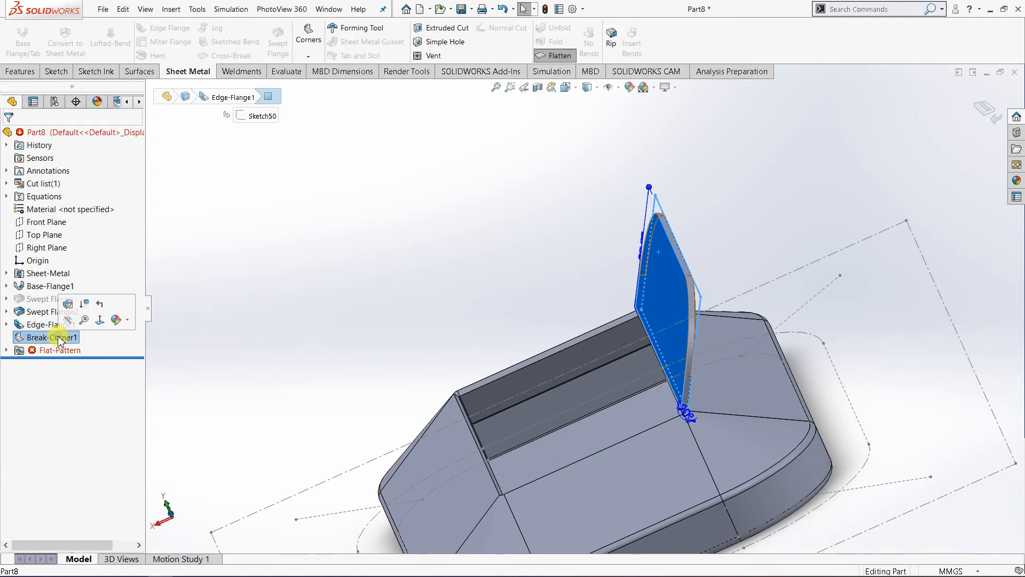
Edit the edge flange's profile sketch, pull both of its lower ends inward along the bend edge to narrow the flange, and finish the profile.
left_click(41, 327)
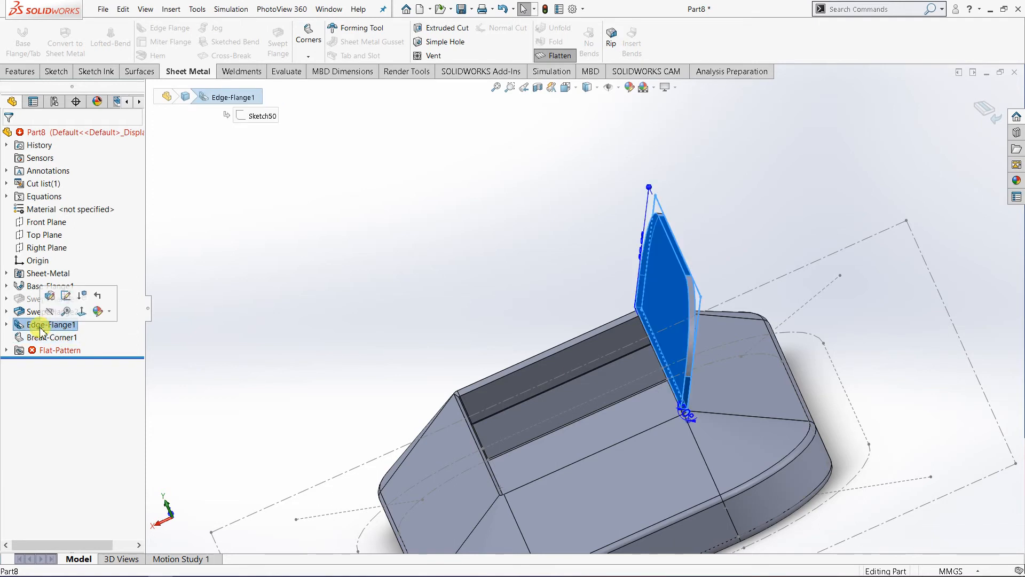
right_click(40, 327)
left_click(50, 295)
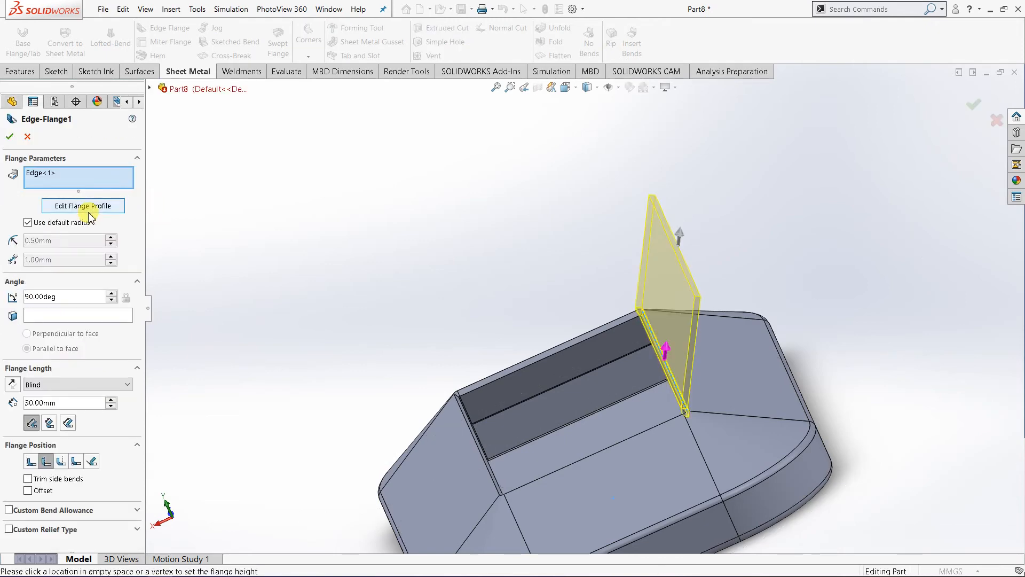
left_click(87, 206)
middle_click_drag(510, 369, 806, 384)
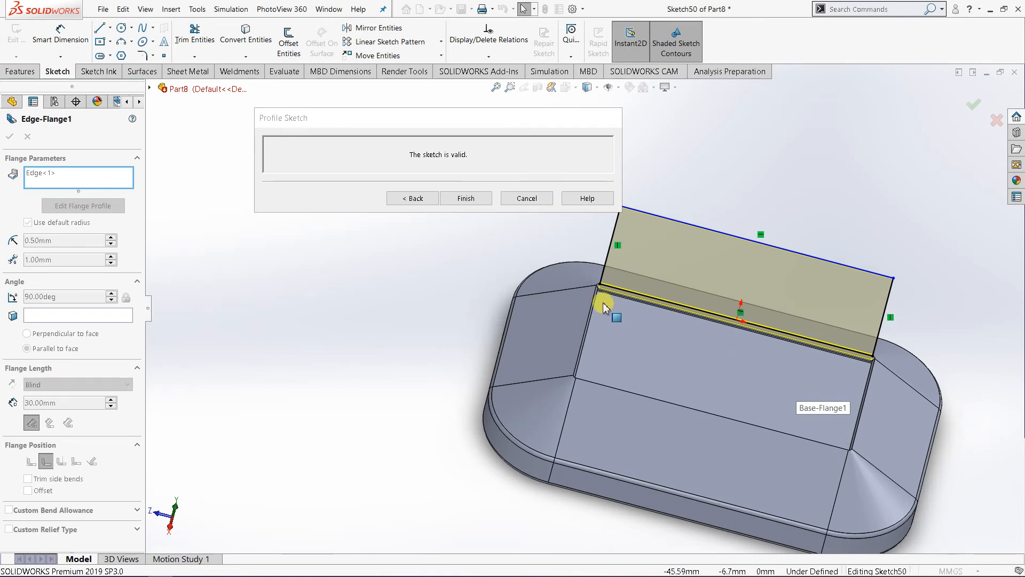
left_click_drag(599, 287, 656, 300)
scroll(657, 300, "down", 2)
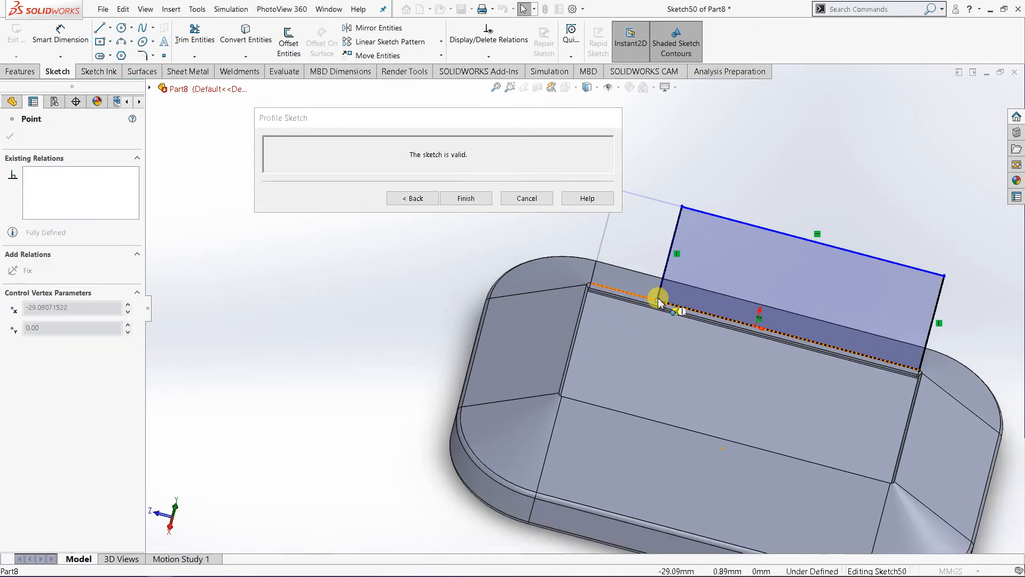
left_click(912, 369)
left_click_drag(912, 368, 834, 347)
left_click(472, 202)
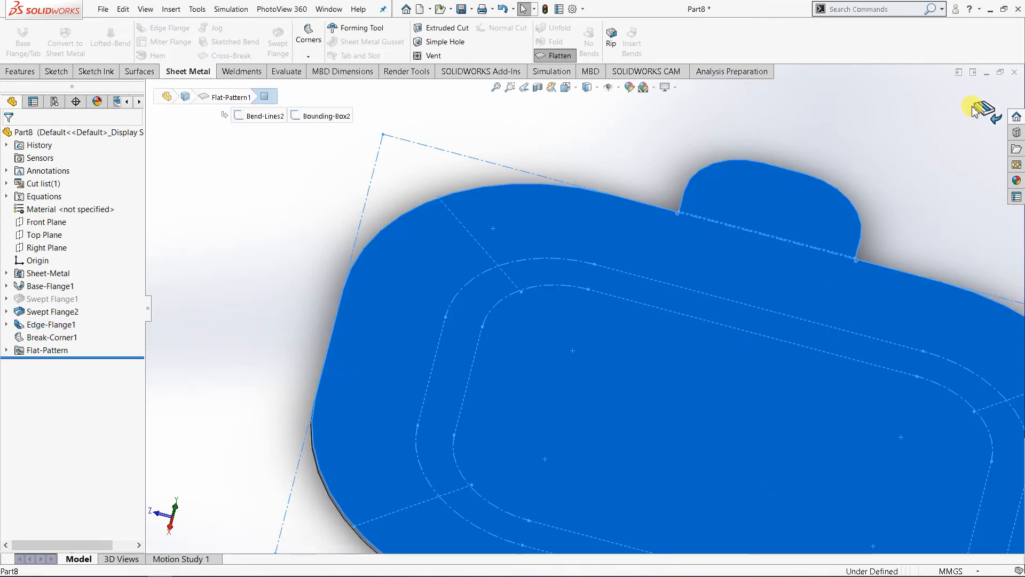
Examine the flattened tray with its narrower flange, return it to the folded state, and inspect the gaps beside the flange.
left_click(873, 171)
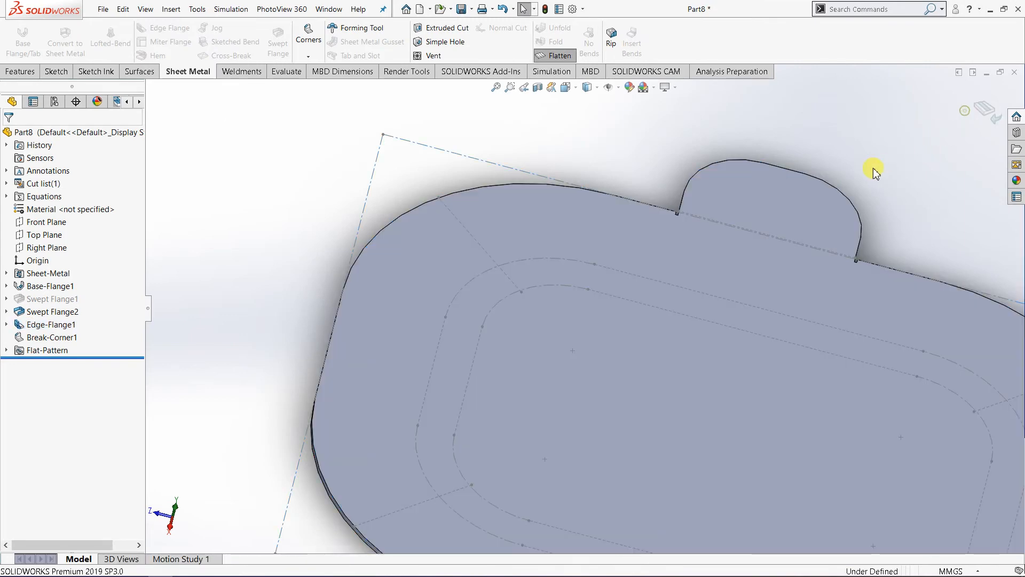
scroll(822, 283, "up", 3)
middle_click_drag(740, 354, 640, 321)
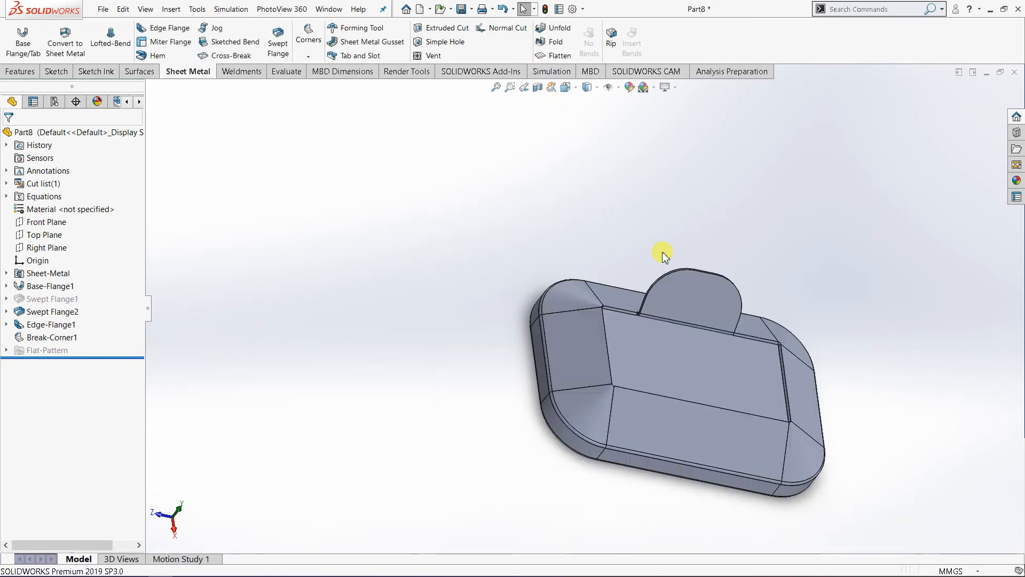
middle_click_drag(664, 297, 677, 332)
left_click(676, 332)
scroll(738, 335, "down", 2)
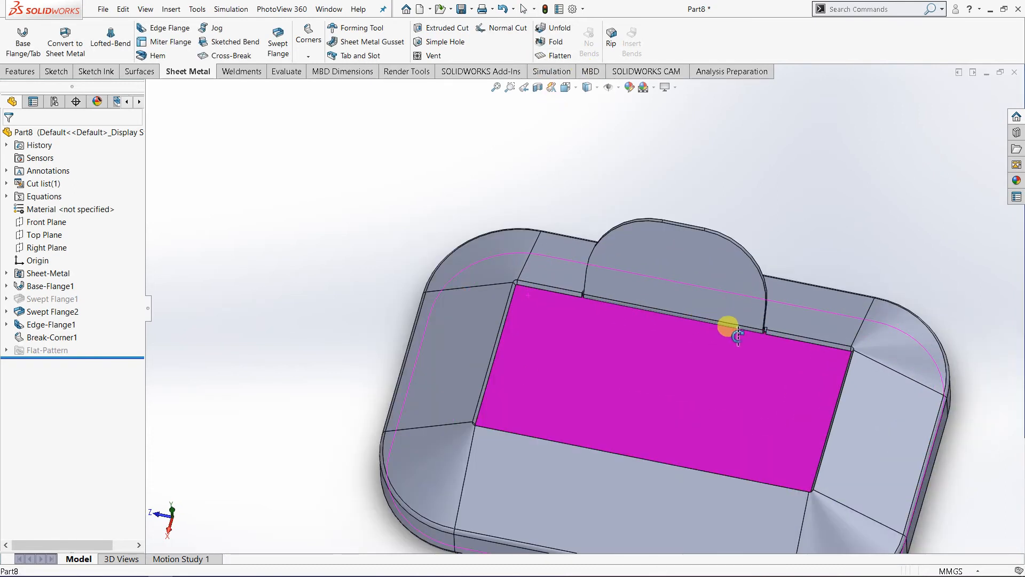
key("Escape")
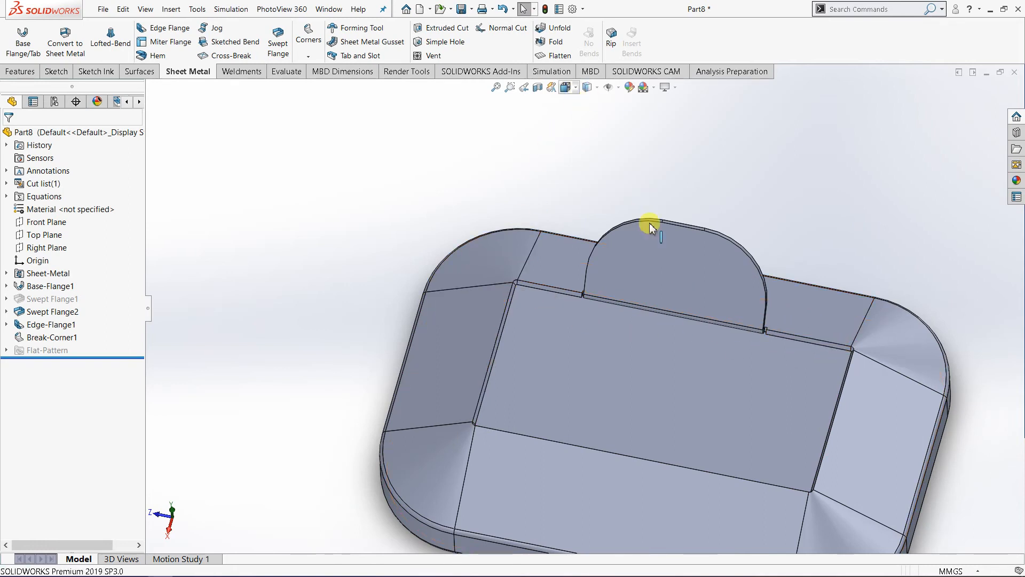
middle_click_drag(693, 309, 689, 268)
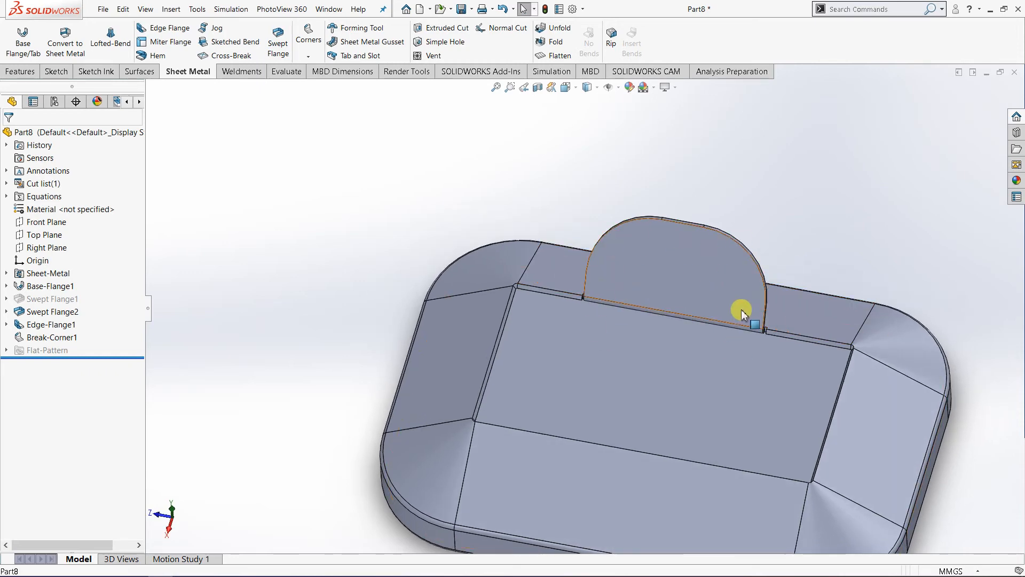
mouse_move(741, 309)
middle_mouse_down()
mouse_move(805, 245)
mouse_move(731, 313)
mouse_move(745, 270)
mouse_move(755, 289)
mouse_move(740, 316)
middle_mouse_up()
scroll(849, 327, "down", 2)
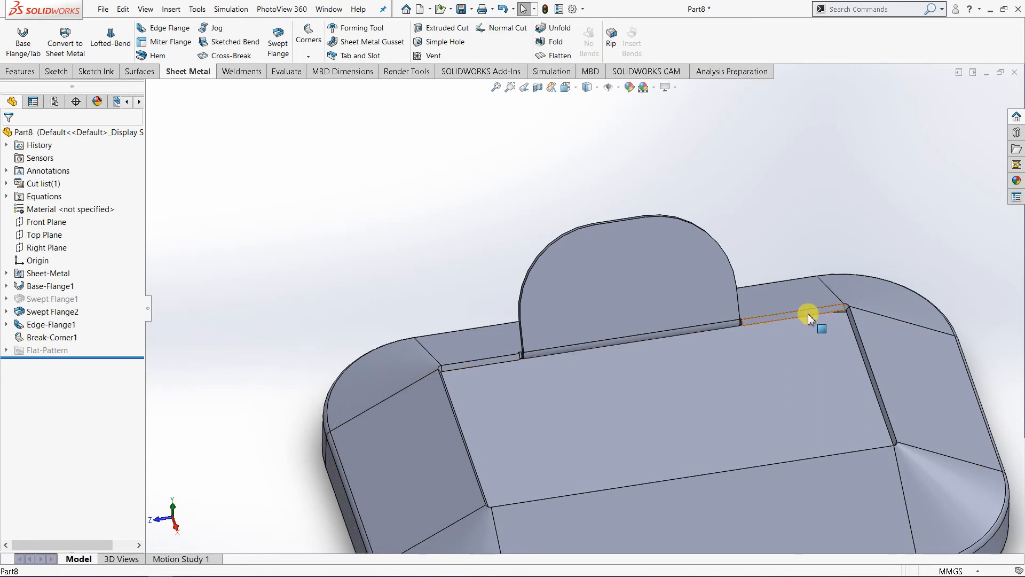
scroll(828, 320, "down", 2)
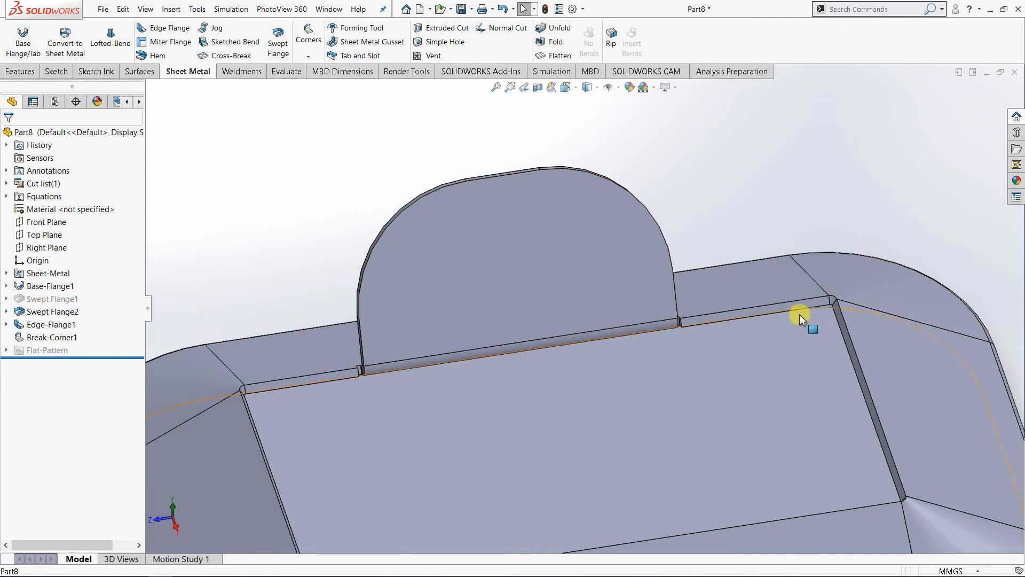
Reopen the edge flange's profile sketch and stretch its positive-X lower endpoint outward to about X 48.25 mm, just short of the tray corner.
left_click(48, 339)
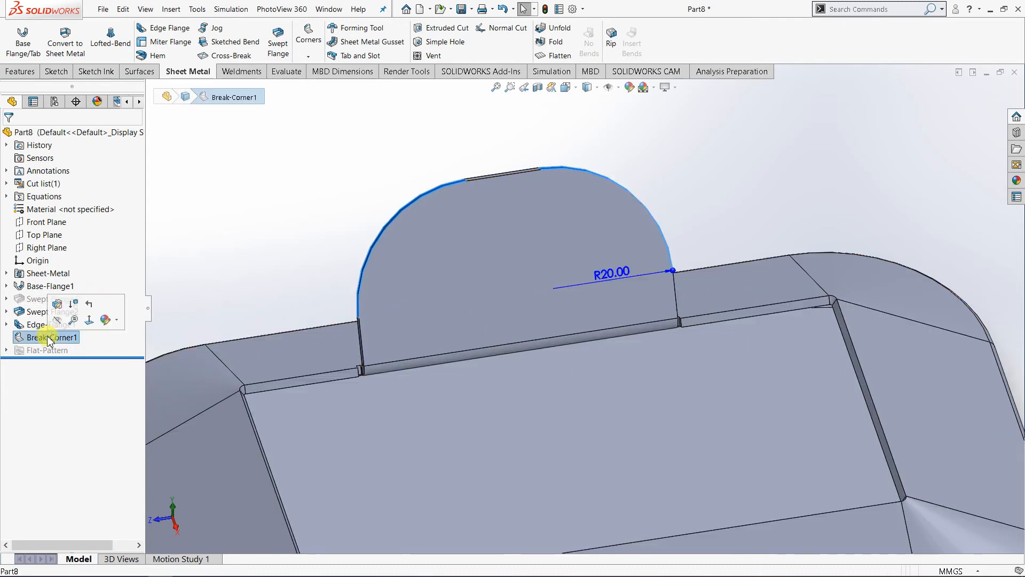
left_click(38, 326)
right_click(36, 326)
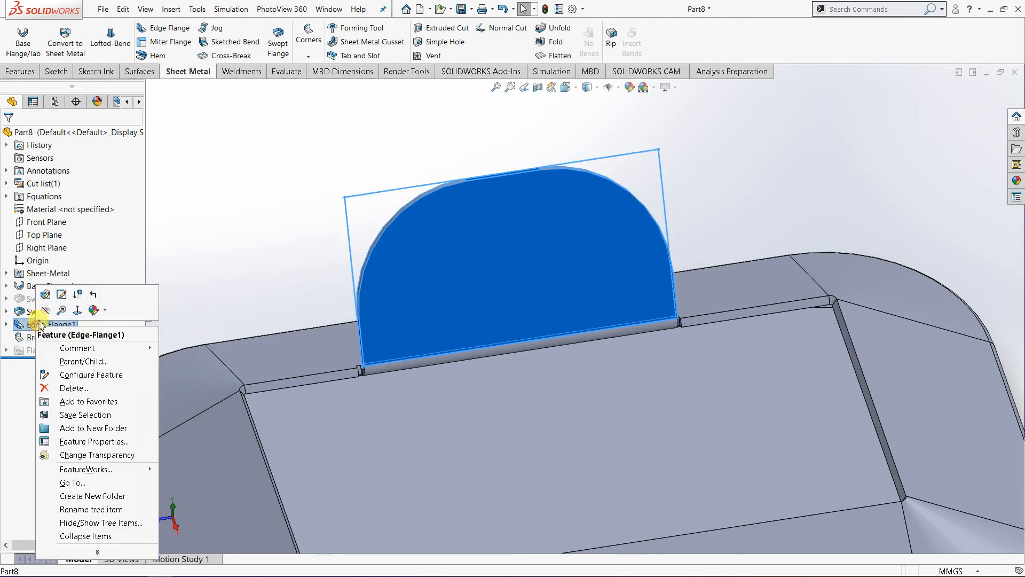
left_click(46, 295)
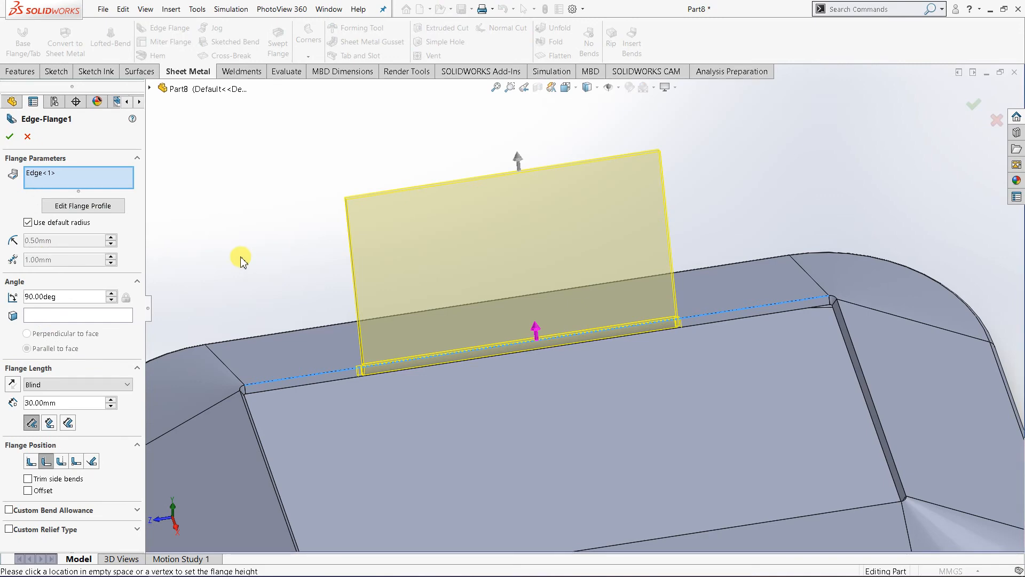
scroll(243, 259, "up", 2)
left_click(115, 207)
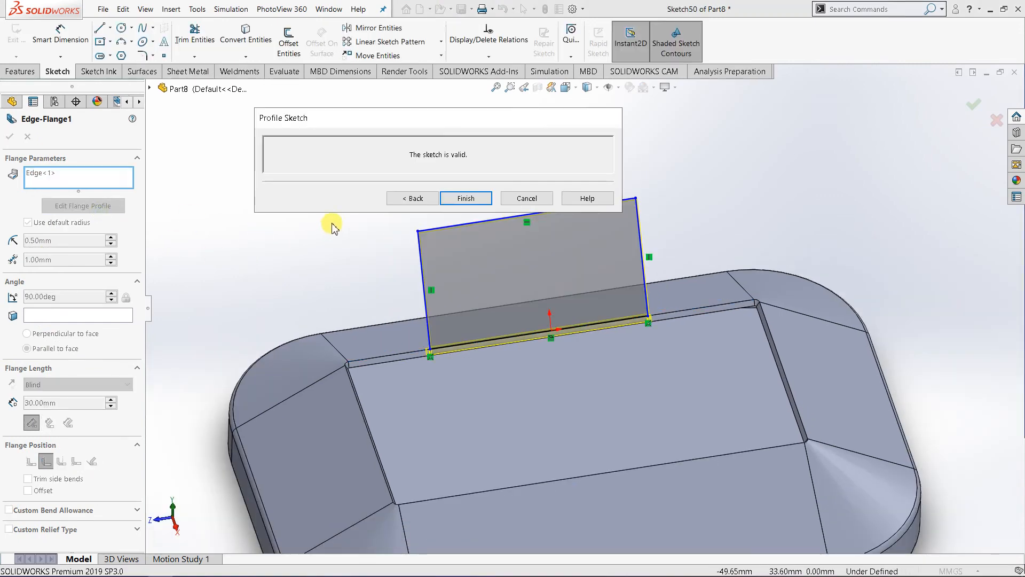
scroll(430, 282, "up", 2)
scroll(517, 266, "down", 1)
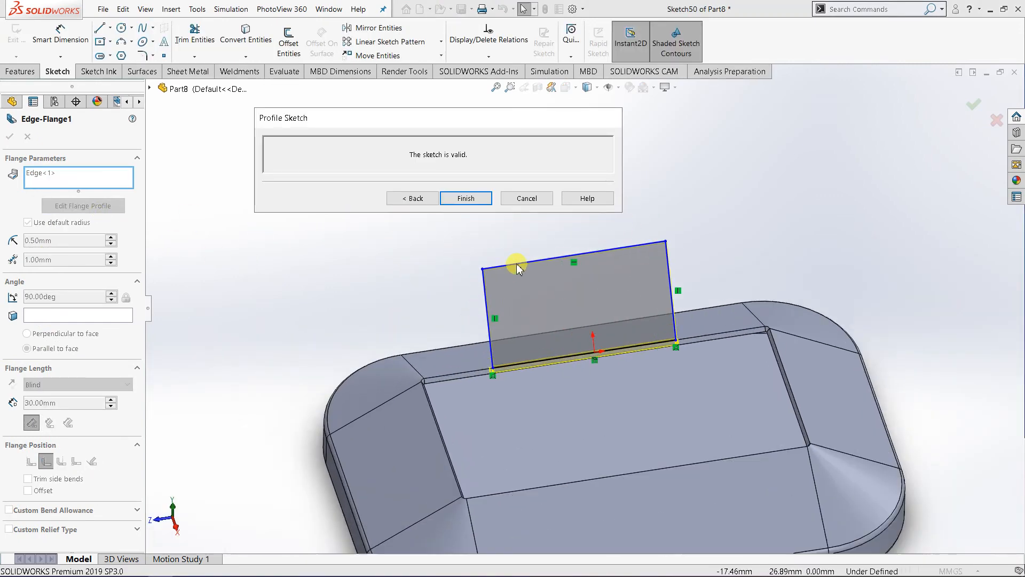
scroll(516, 267, "down", 2)
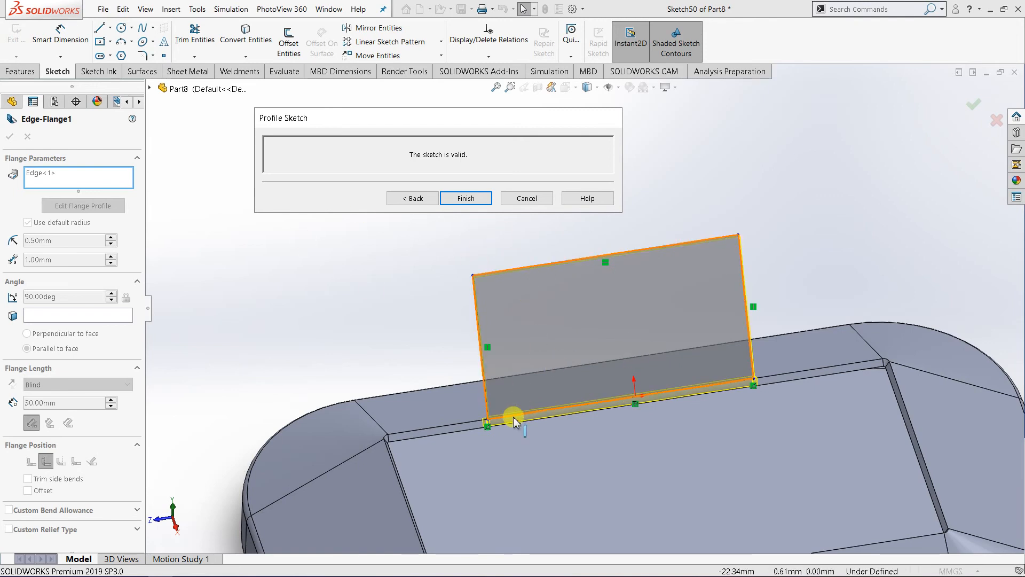
scroll(753, 384, "down", 3)
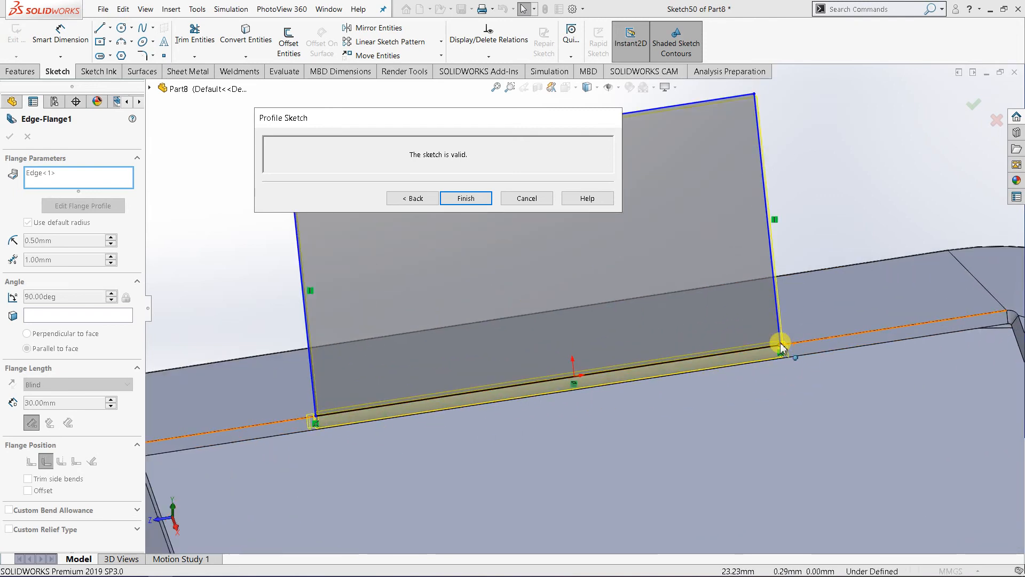
left_click_drag(781, 348, 1004, 316)
scroll(337, 395, "up", 3)
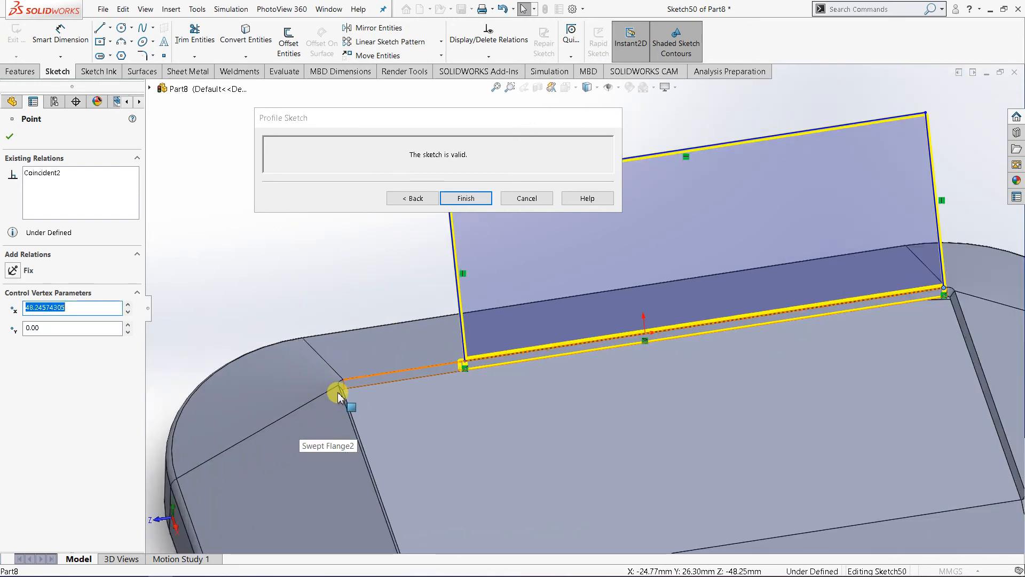
Stretch the profile's opposite lower endpoint outward along the bend edge to about X -48.58 mm, just short of the tray corner.
scroll(338, 395, "down", 3)
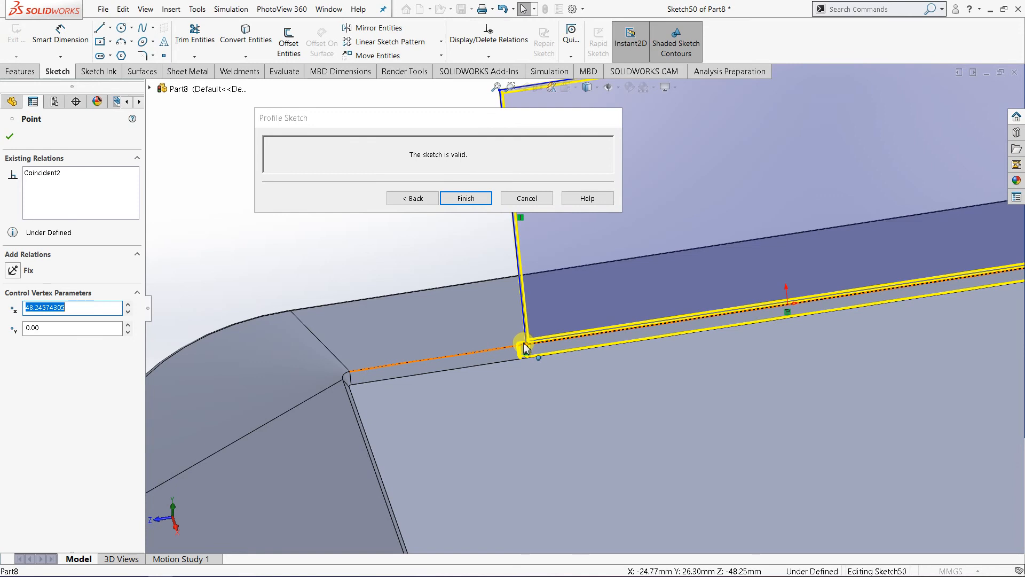
left_click_drag(525, 346, 356, 383)
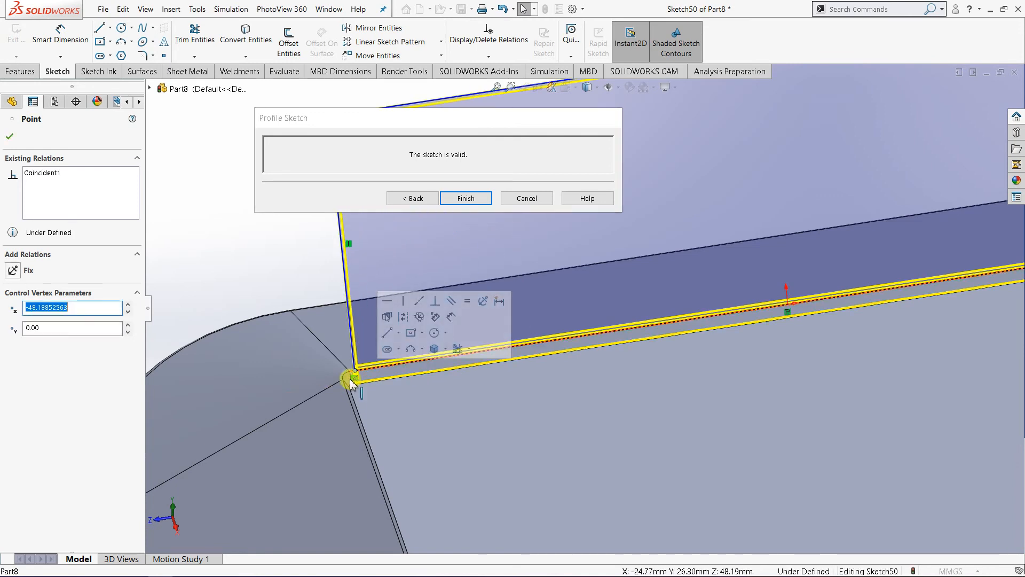
scroll(352, 376, "down", 4)
scroll(442, 342, "down", 5)
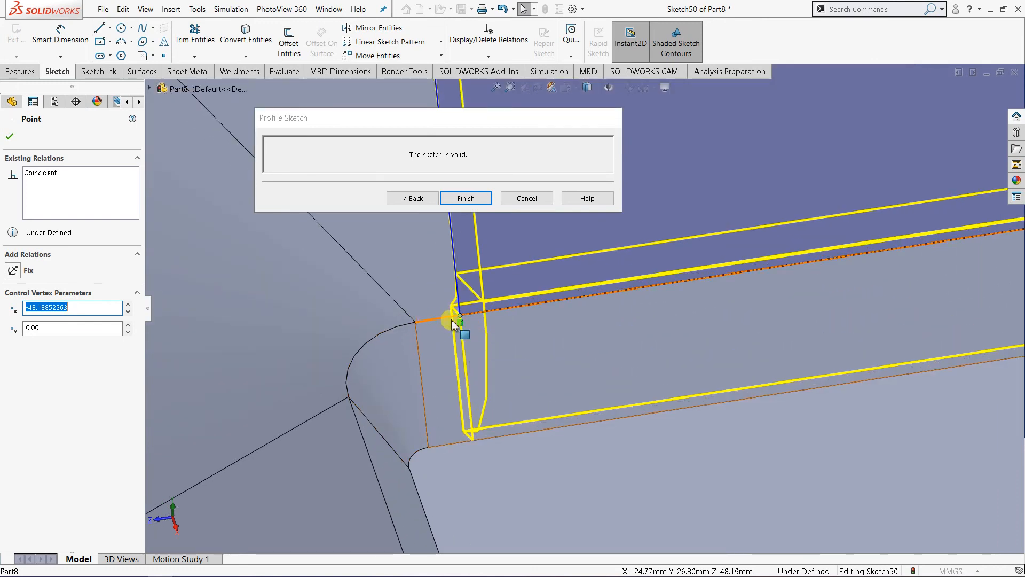
left_click_drag(459, 315, 427, 325)
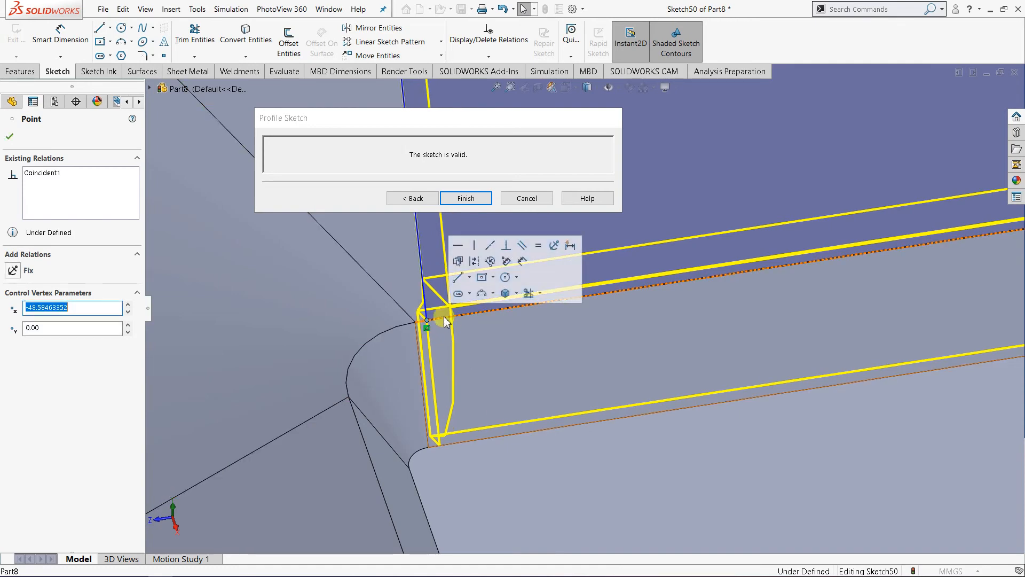
Fine-tune the profile's positive-X lower endpoint slightly outward along the bend edge to about X 48.48 mm.
scroll(624, 335, "up", 6)
scroll(828, 258, "up", 6)
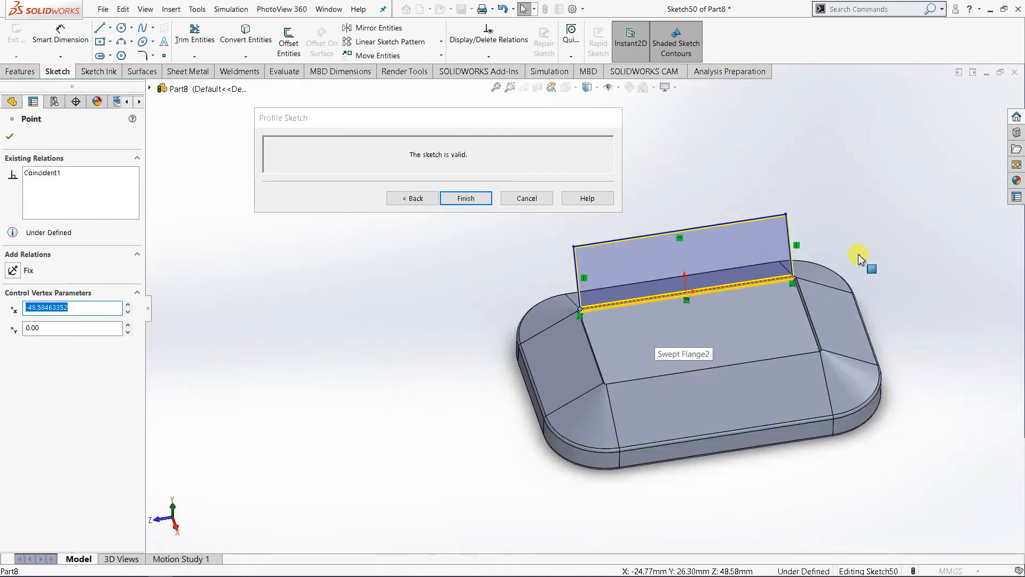
scroll(728, 284, "down", 7)
scroll(681, 278, "down", 6)
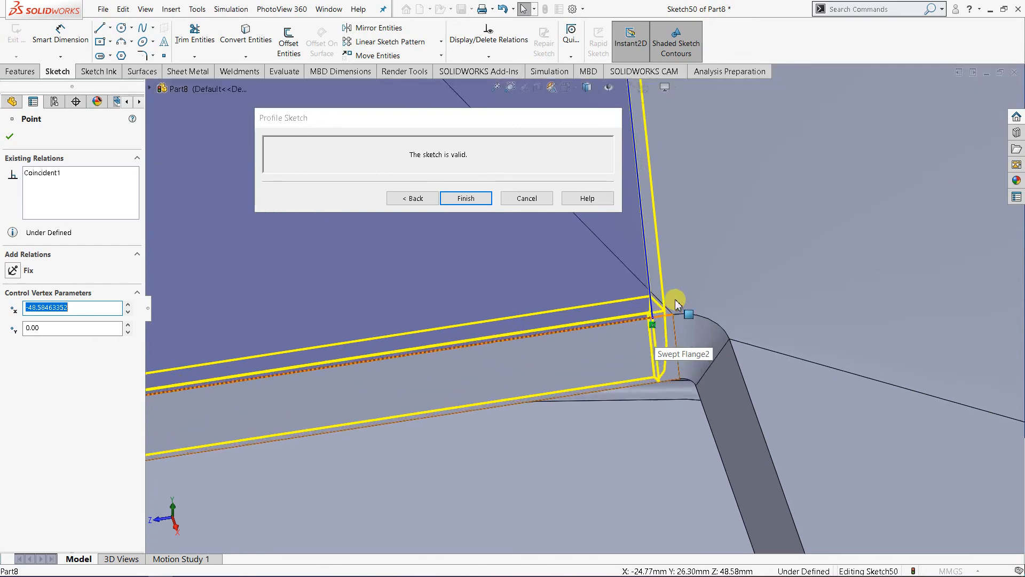
scroll(617, 303, "down", 2)
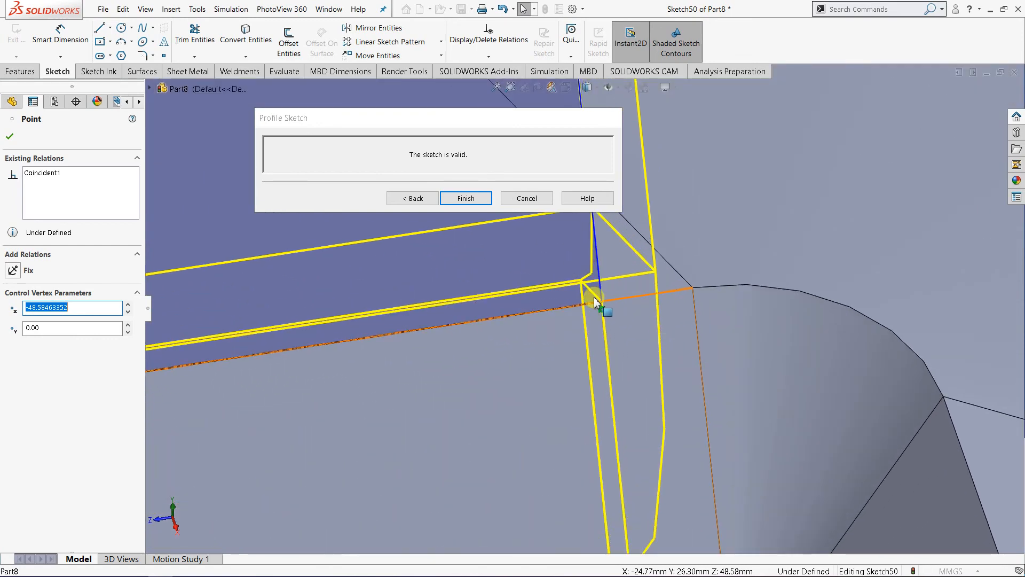
left_click_drag(602, 302, 647, 295)
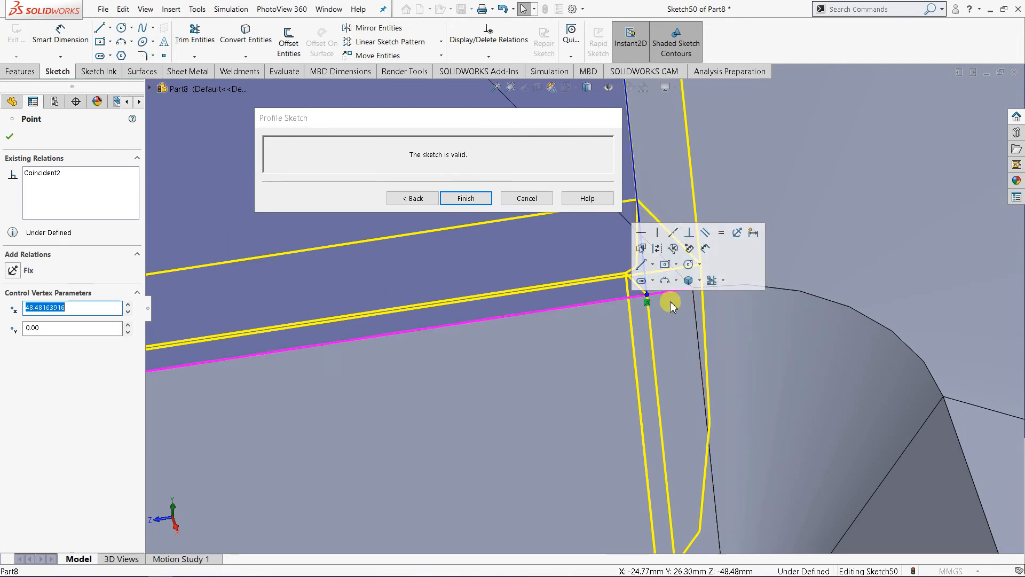
scroll(646, 304, "up", 3)
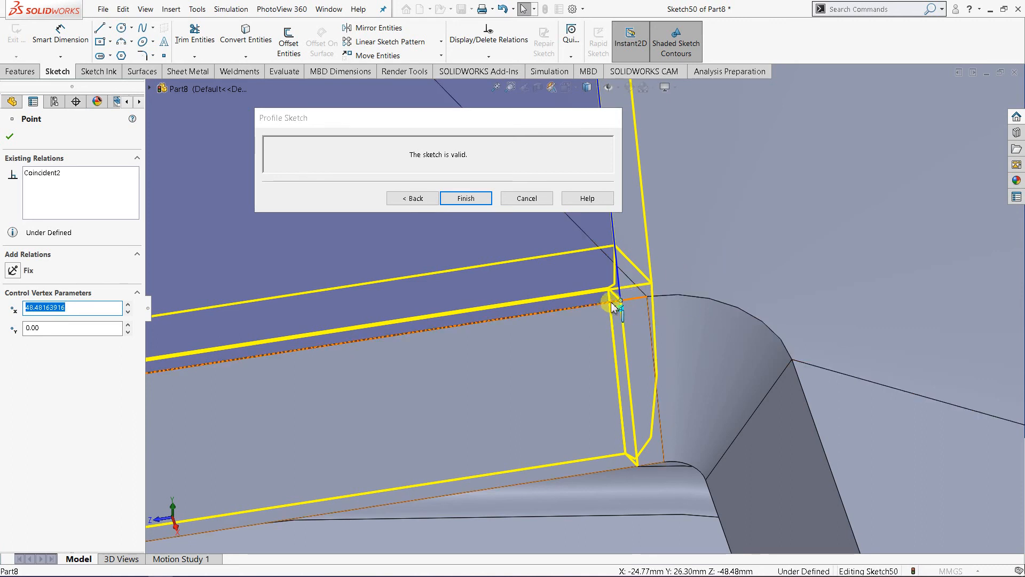
Pull the flange profile's positive-X lower endpoint slightly inward along the bend edge to about X 48.30 mm and finish the profile sketch.
left_click_drag(615, 305, 600, 305)
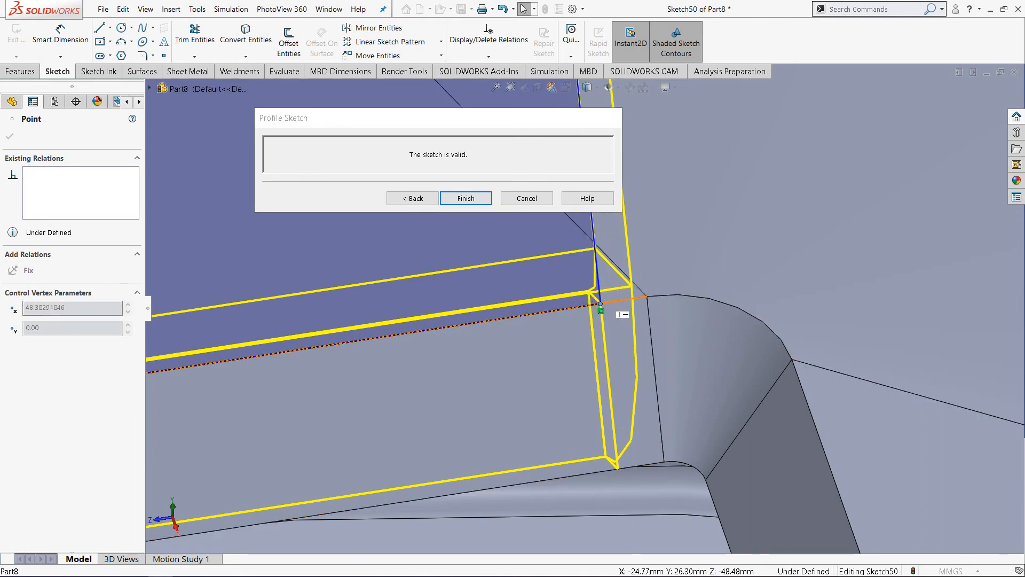
middle_click_drag(568, 360, 550, 363)
scroll(288, 372, "up", 8)
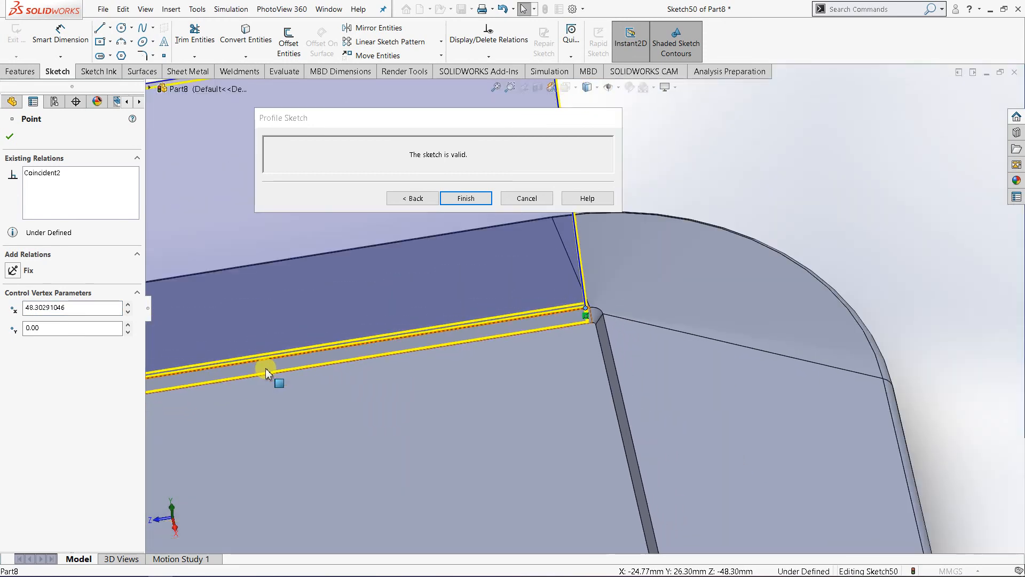
scroll(242, 358, "down", 10)
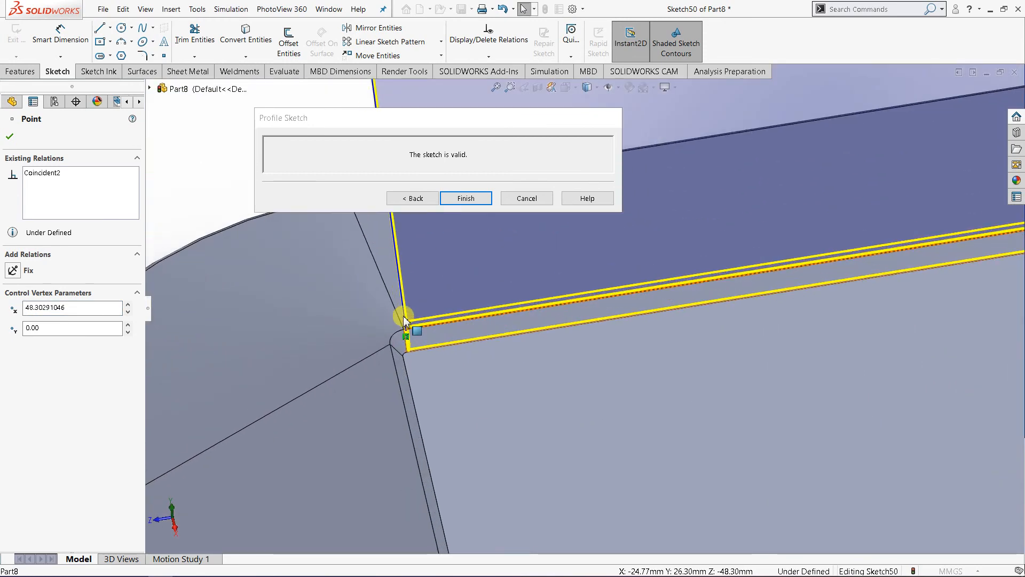
mouse_move(466, 341)
middle_mouse_down()
mouse_move(451, 310)
mouse_move(460, 348)
mouse_move(471, 348)
middle_mouse_up()
scroll(497, 334, "up", 10)
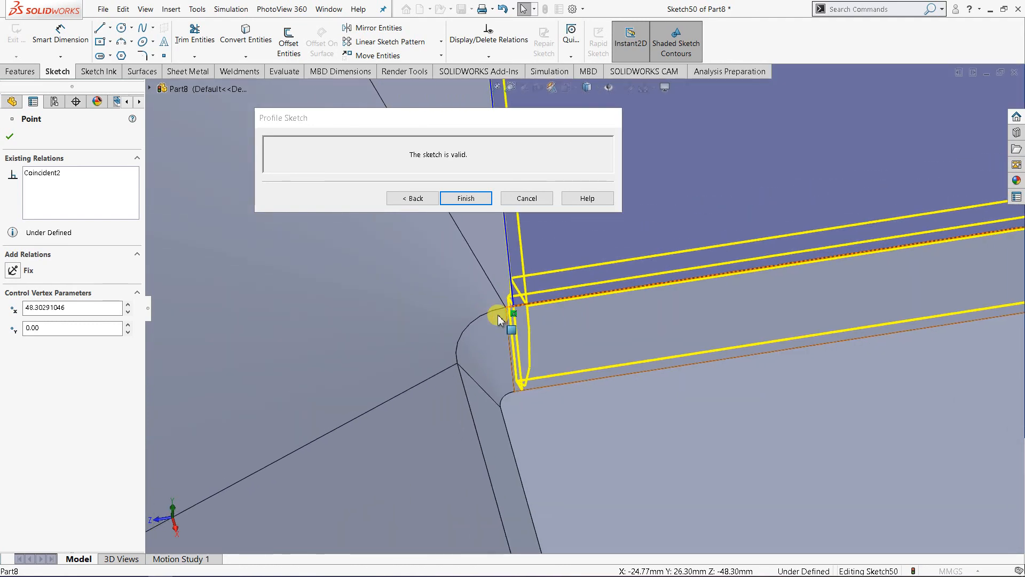
scroll(678, 307, "up", 1)
scroll(680, 297, "down", 2)
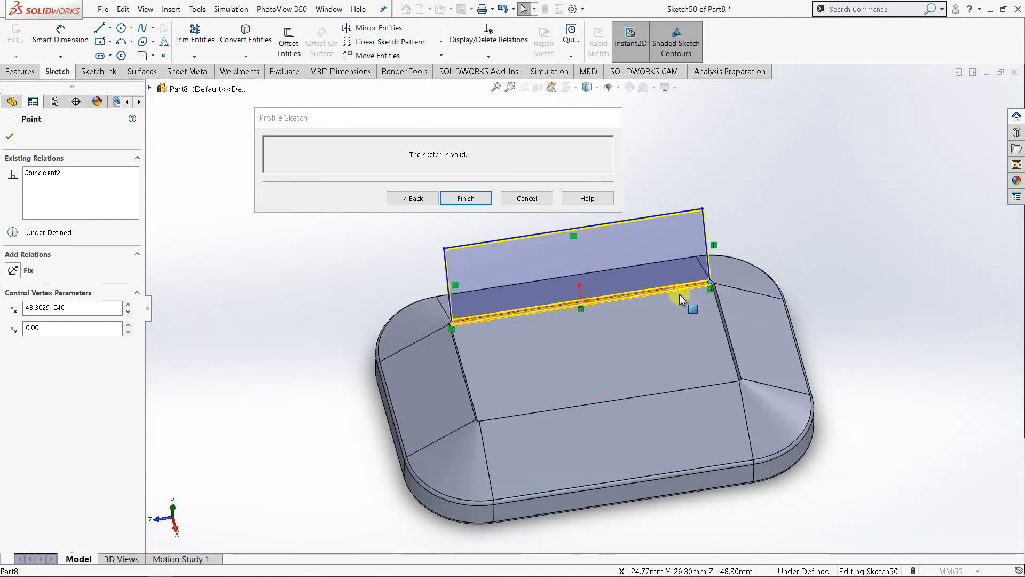
left_click(461, 203)
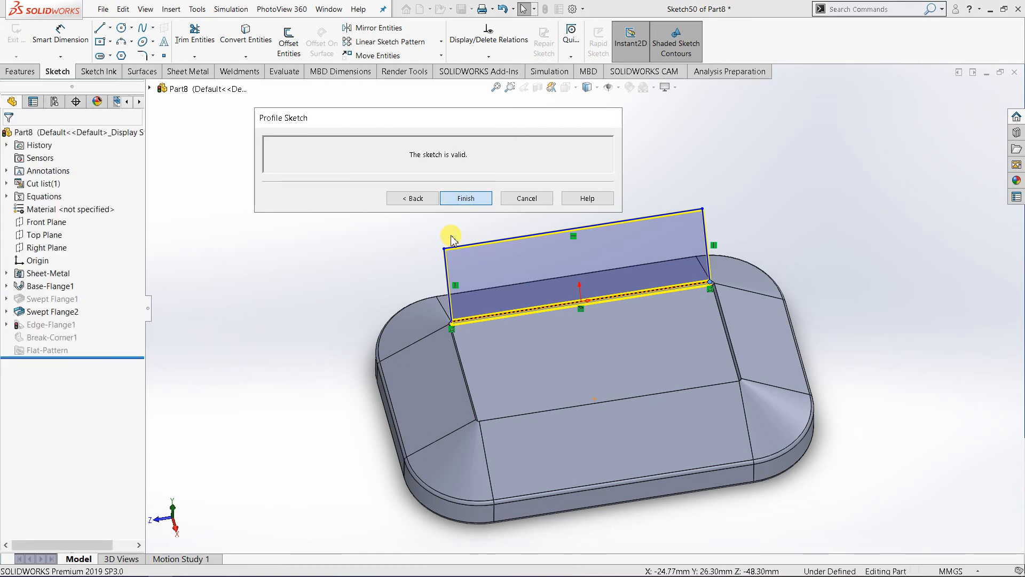
Flatten the tray to check the widened edge flange in the flat pattern, and return the part to its folded state.
left_click(480, 217)
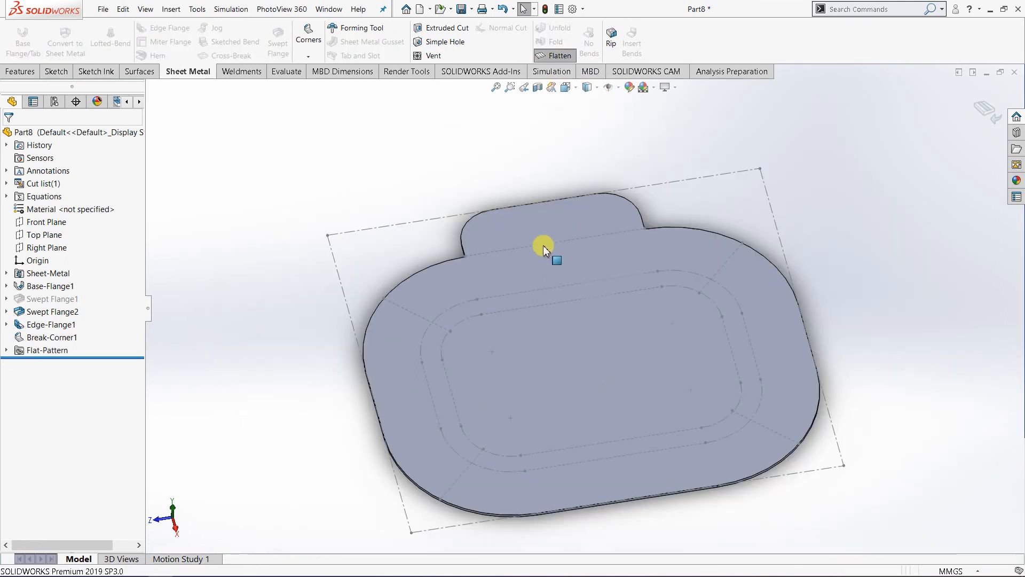
scroll(549, 306, "down", 2)
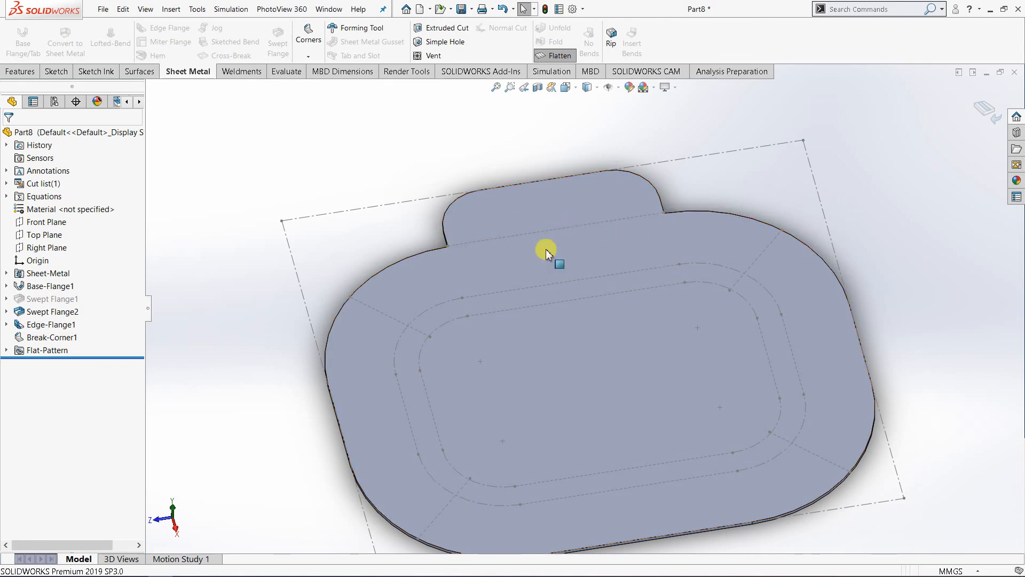
left_click(984, 113)
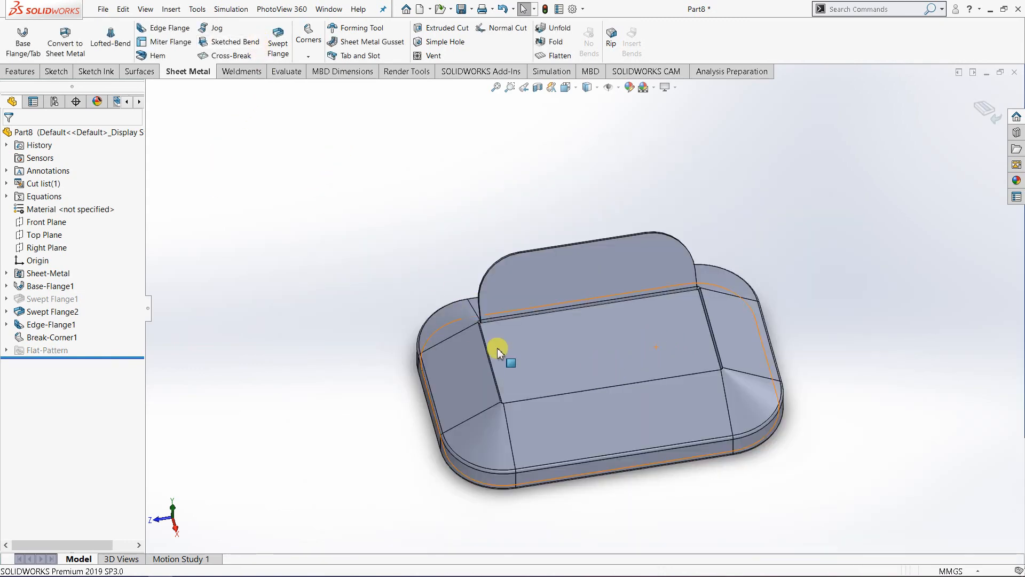
Examine the folded tray from several angles, including the rounded edge flange, its bend and the swept flange corners.
middle_click_drag(498, 348, 549, 361)
scroll(609, 421, "down", 2)
scroll(713, 331, "up", 3)
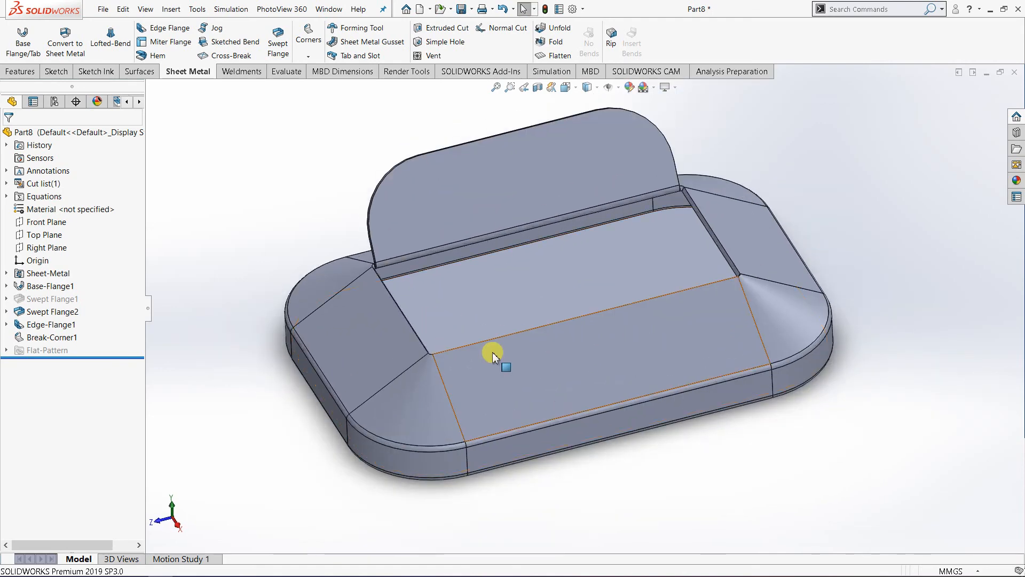
middle_click_drag(492, 355, 546, 328)
scroll(520, 275, "up", 5)
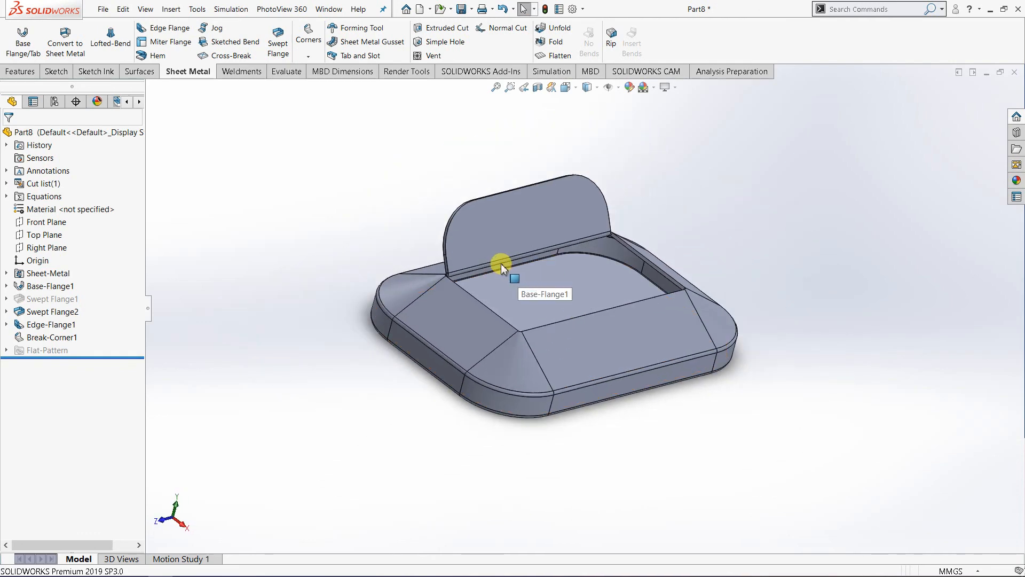
scroll(536, 269, "down", 3)
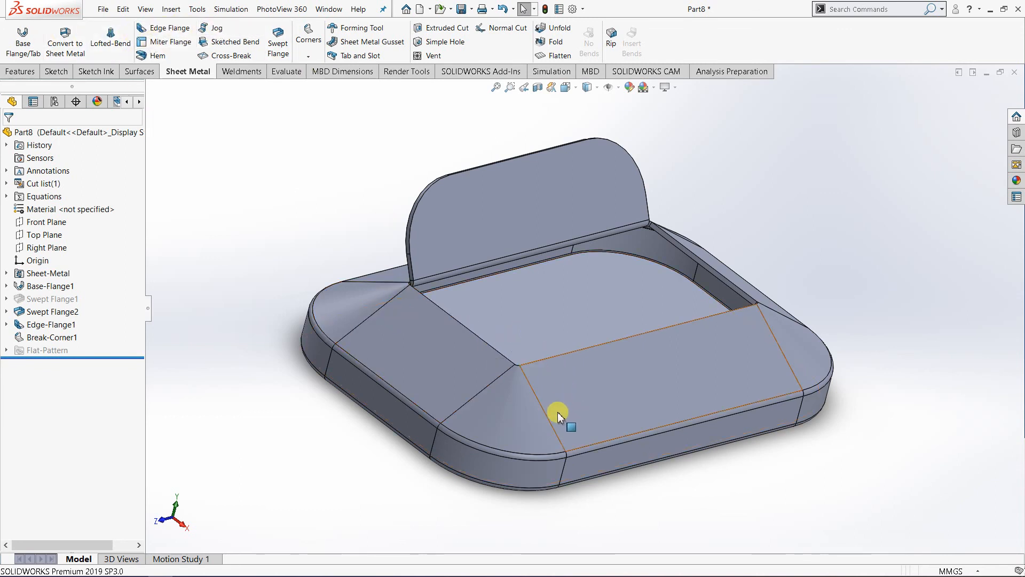
middle_click_drag(558, 415, 531, 432)
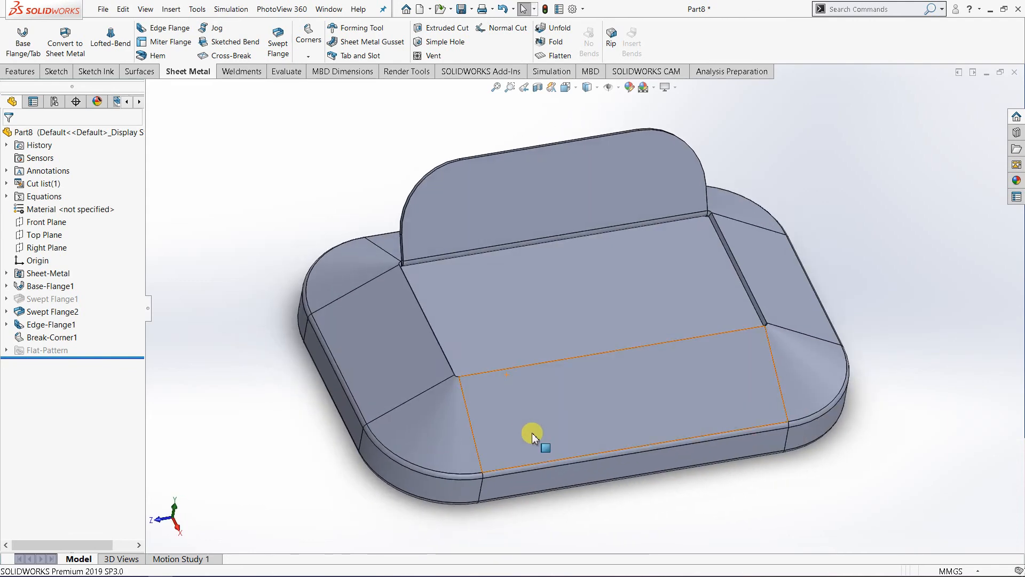
left_click(532, 432)
left_click(837, 471)
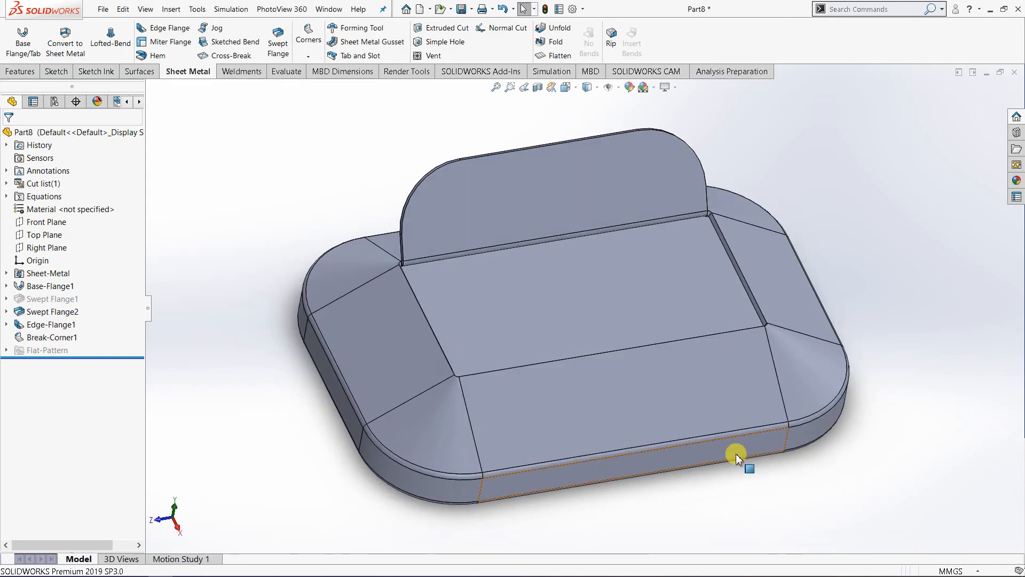